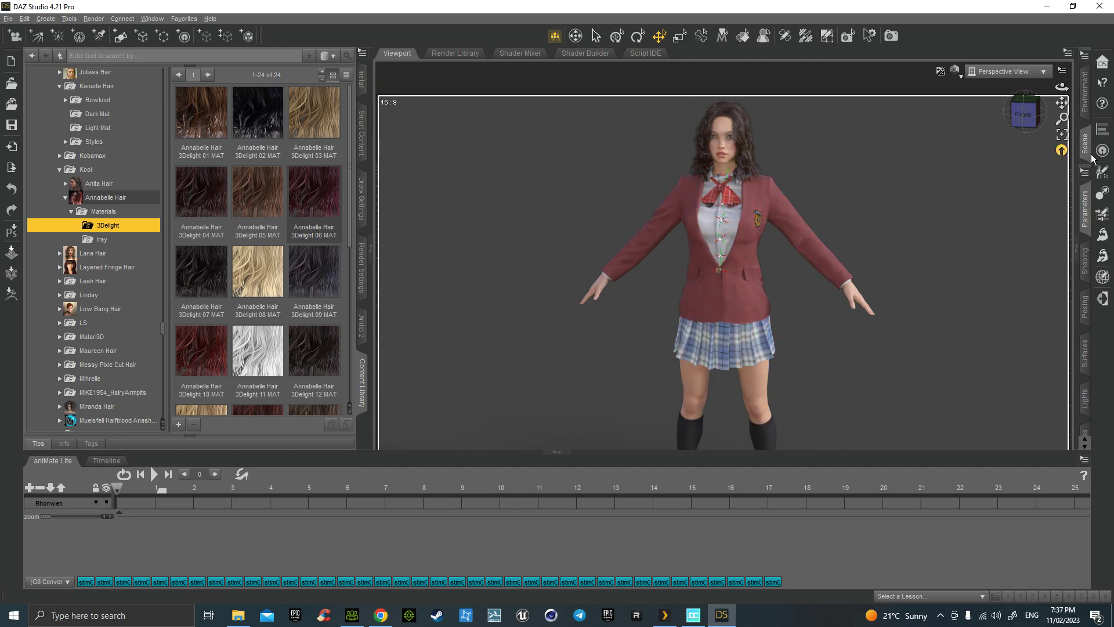
Set the viewport draw style to Texture Shaded and select the Rhonwen figure in the scene hierarchy
left_click(961, 80)
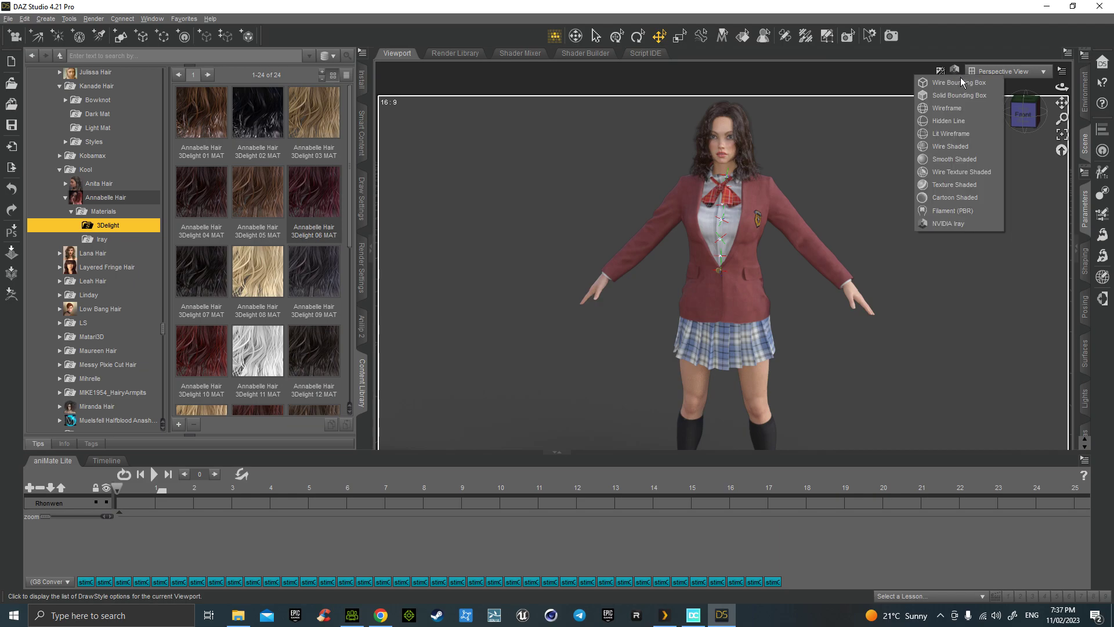
left_click(960, 186)
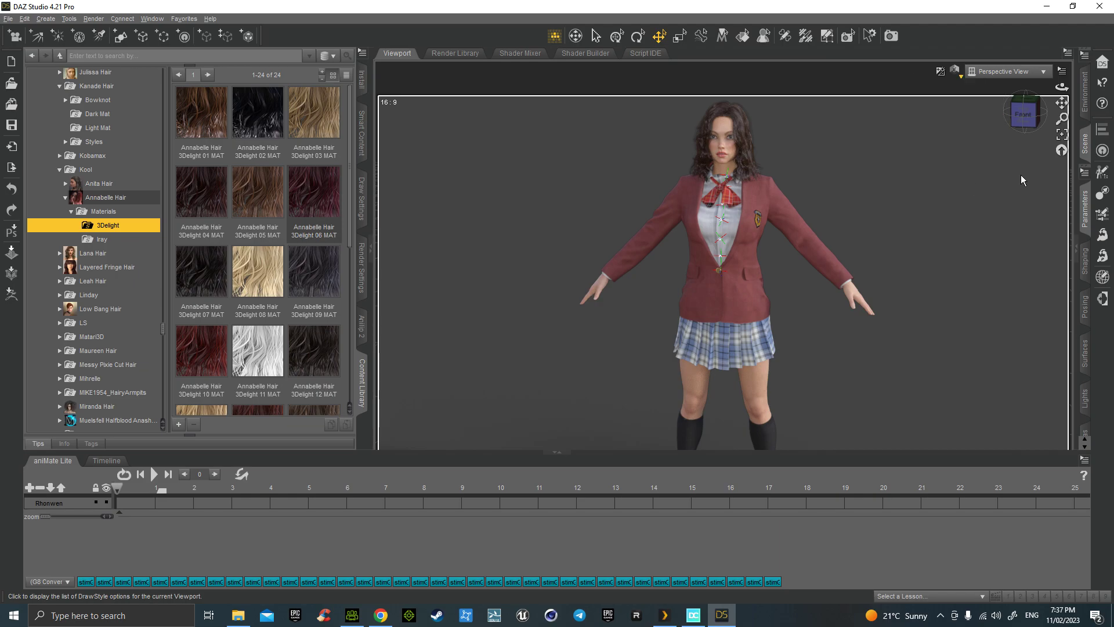
left_click(1085, 145)
scroll(949, 118, "up", 2)
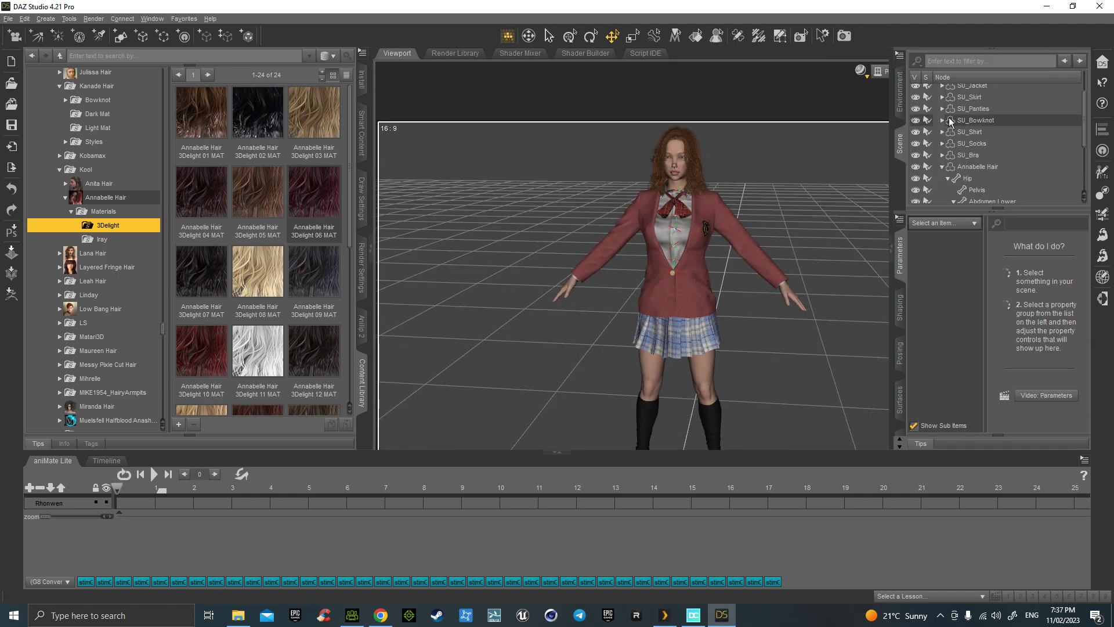
left_click(943, 170)
scroll(951, 133, "up", 1)
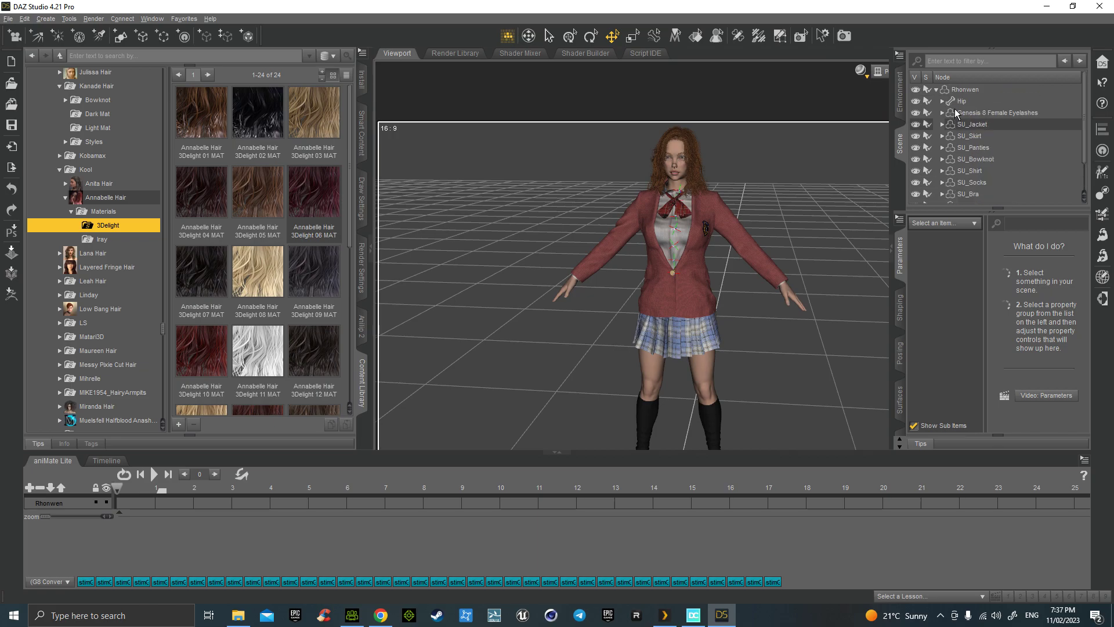
left_click(963, 89)
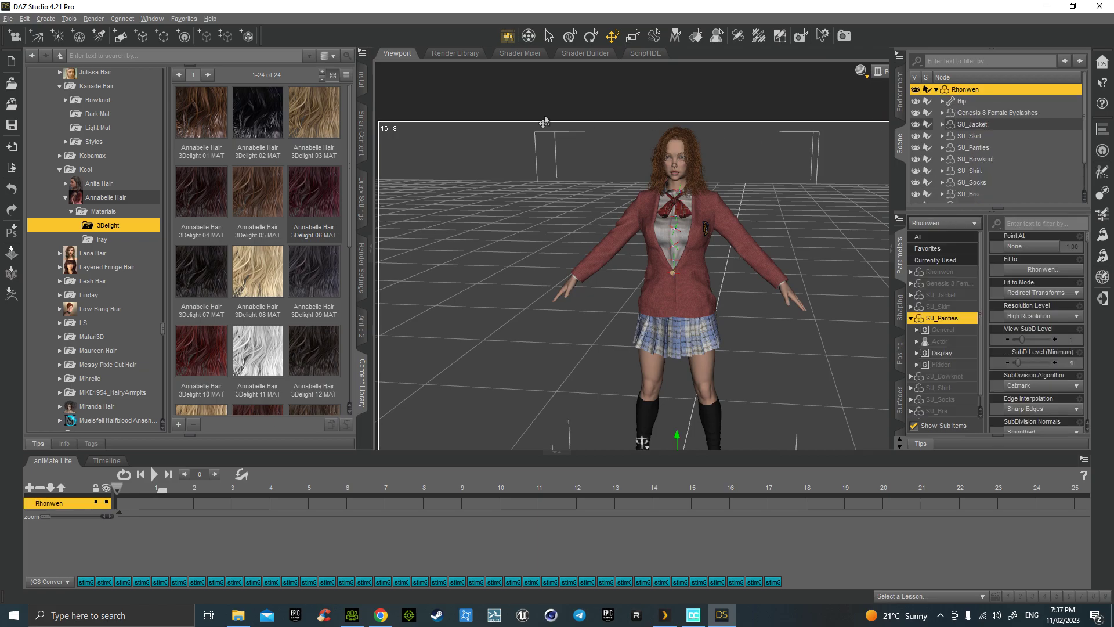
Start an Autodesk FBX export of the figure, replacing the existing sg file in the G8 folder
left_click(9, 19)
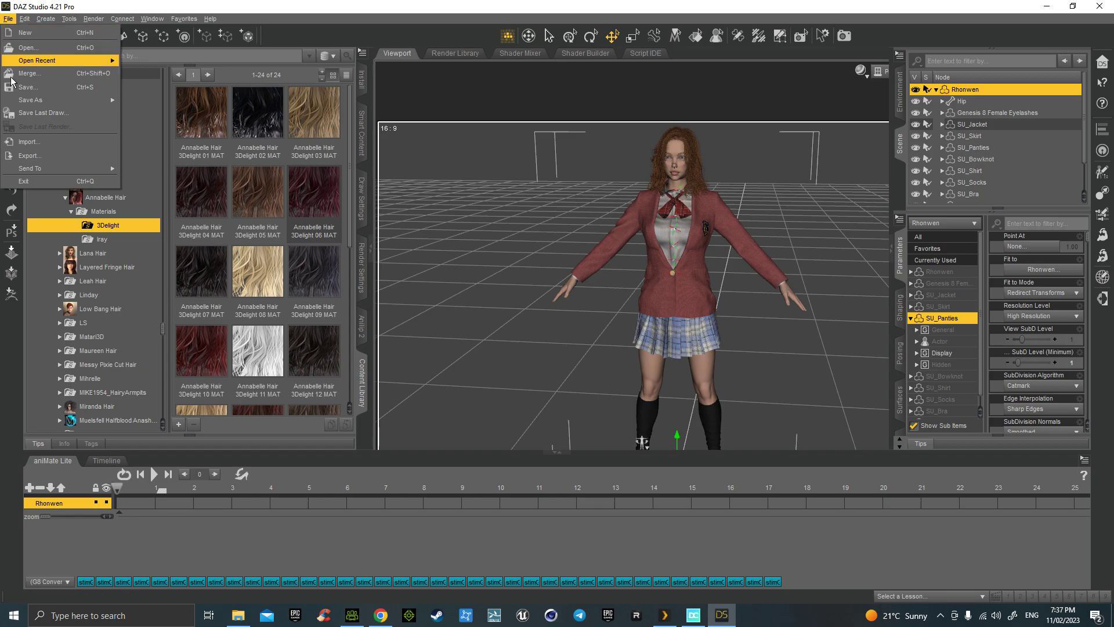
left_click(29, 155)
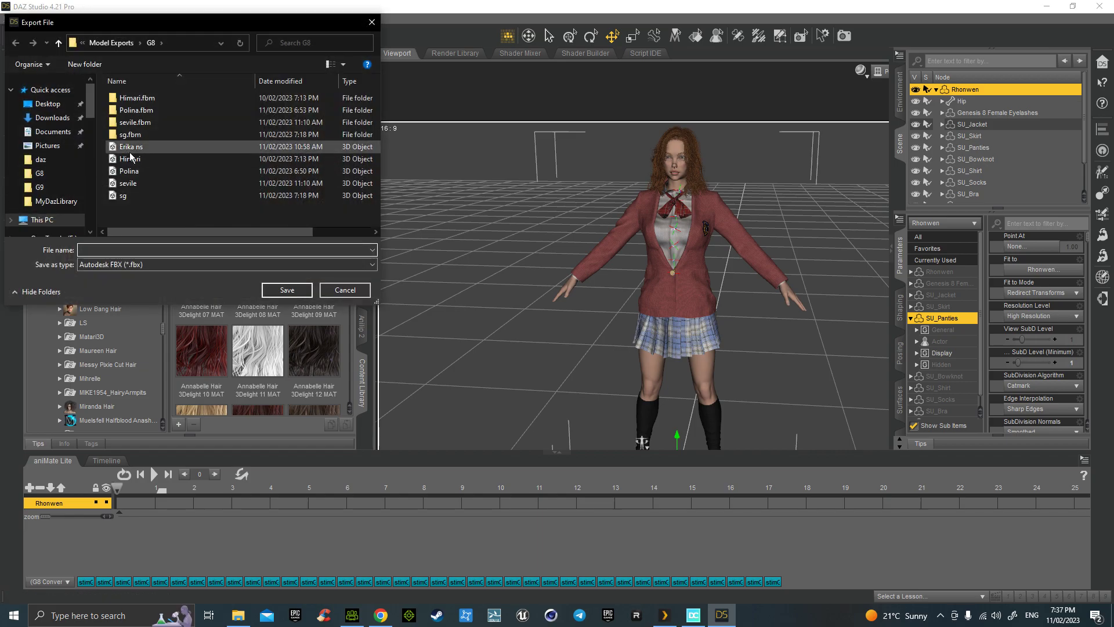
left_click(148, 198)
left_click(296, 291)
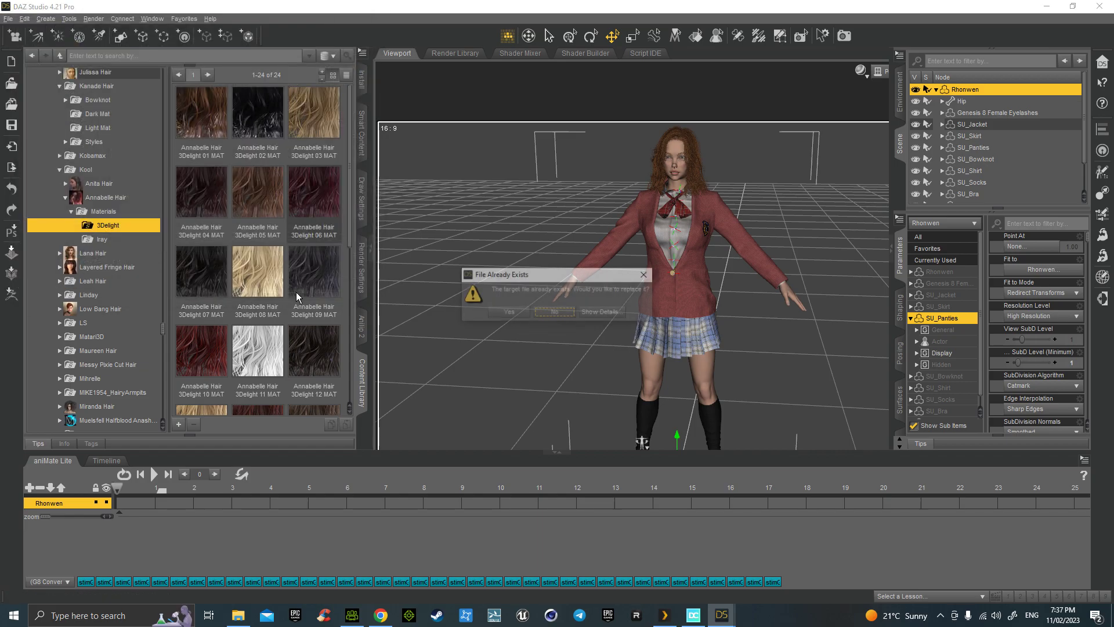
left_click(506, 313)
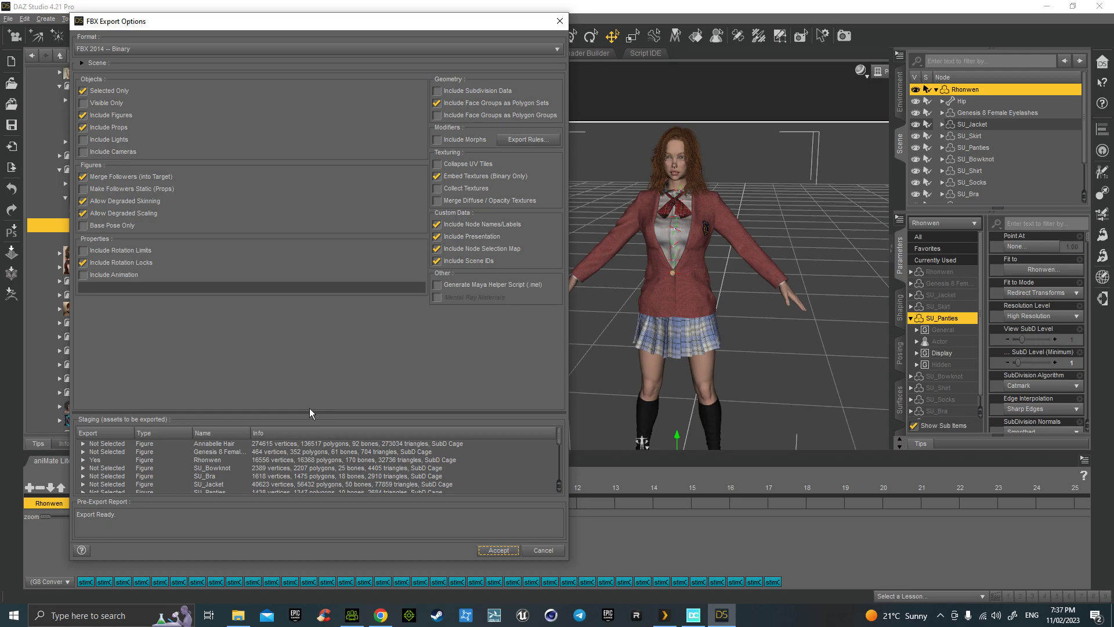
Enlarge the export staging list with a wider Name column and expand Annabelle Hair to examine its morphs
left_click_drag(308, 410, 302, 296)
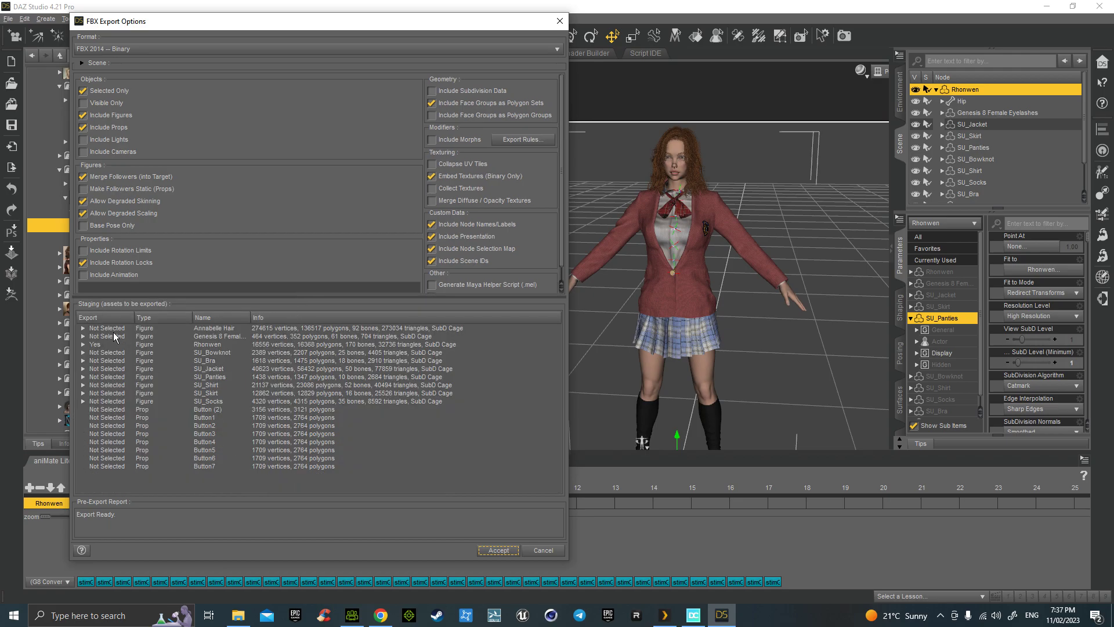
left_click_drag(250, 317, 398, 317)
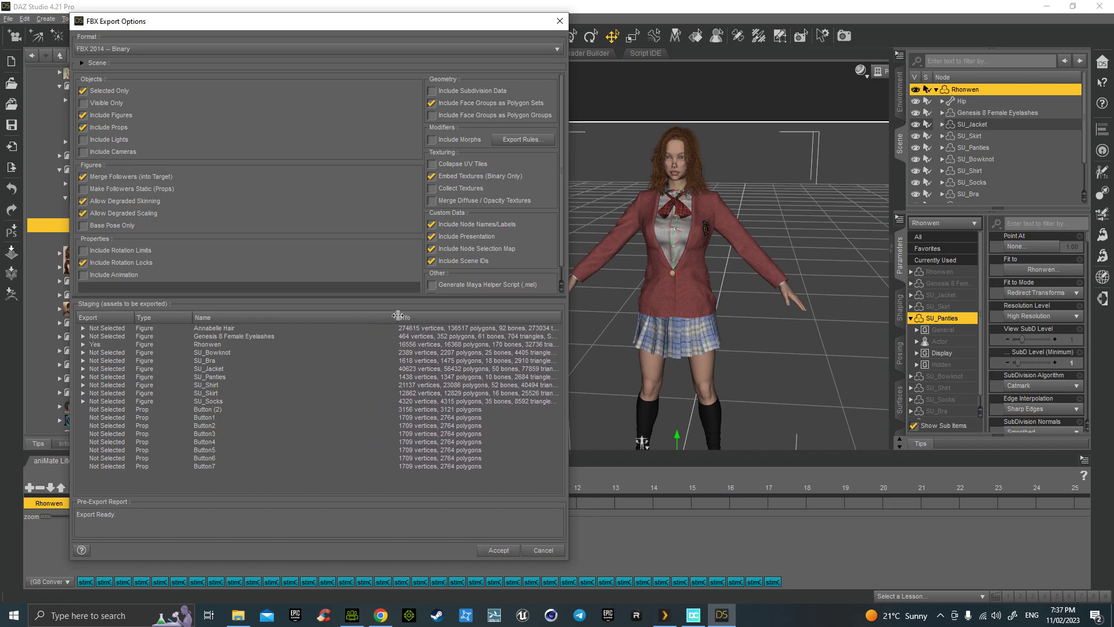
left_click(83, 328)
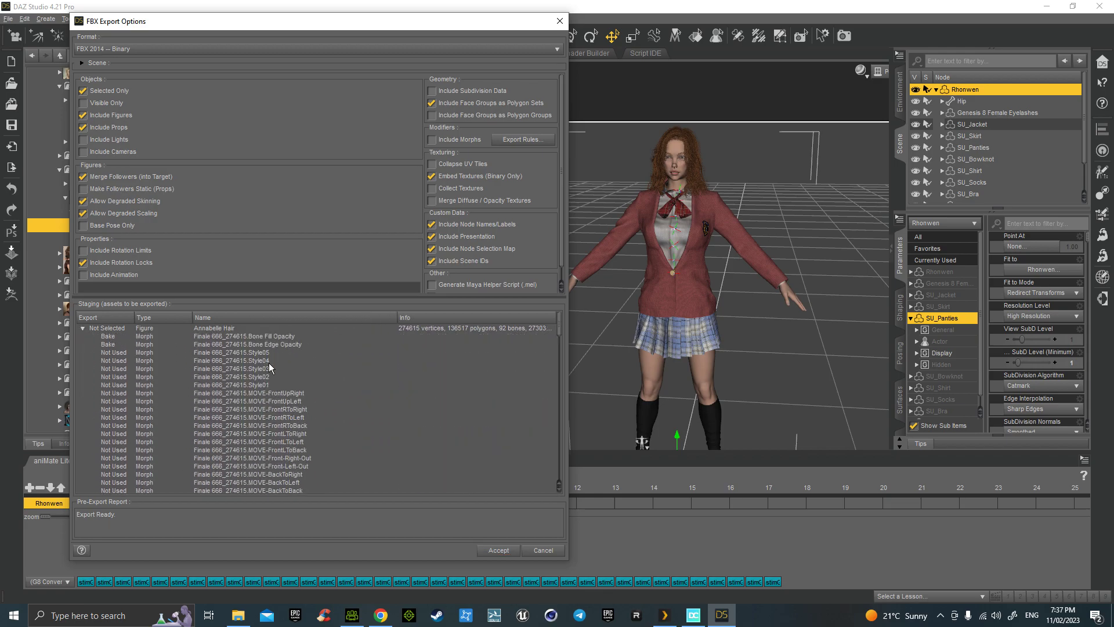
scroll(269, 363, "down", 2)
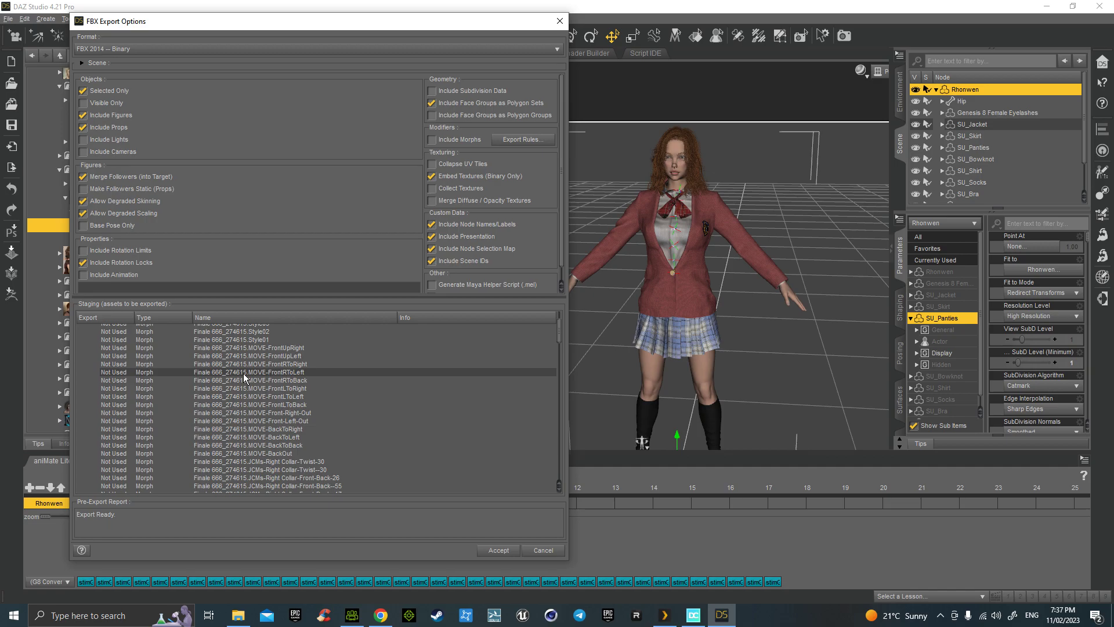
Delete all existing FBX morph export rules that precede the .CTRLVS ignore rule
left_click(525, 140)
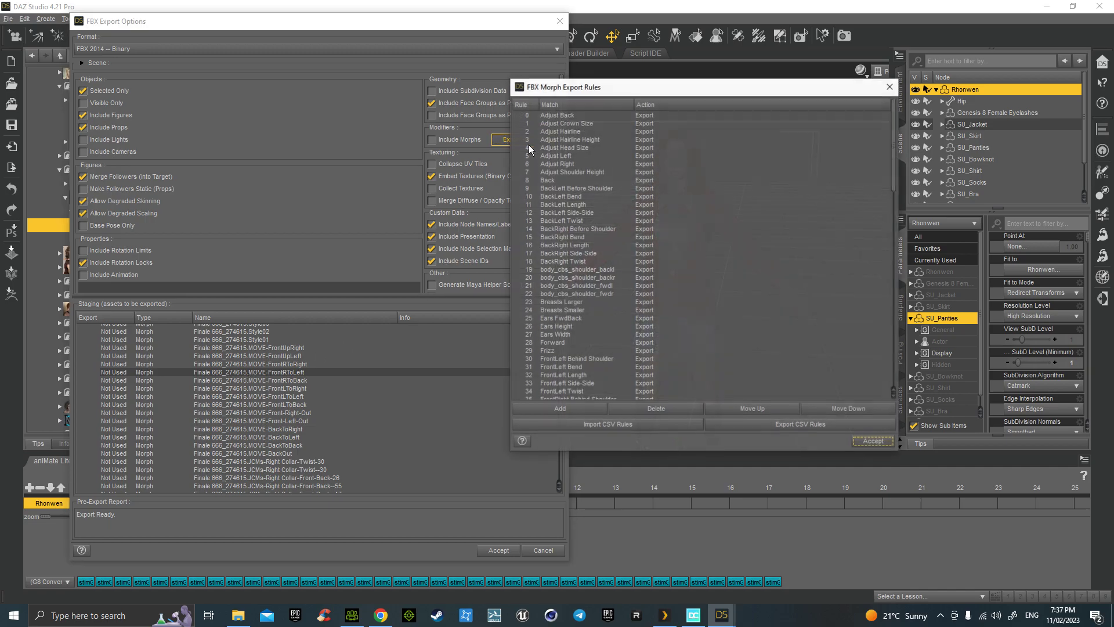
left_click(576, 117)
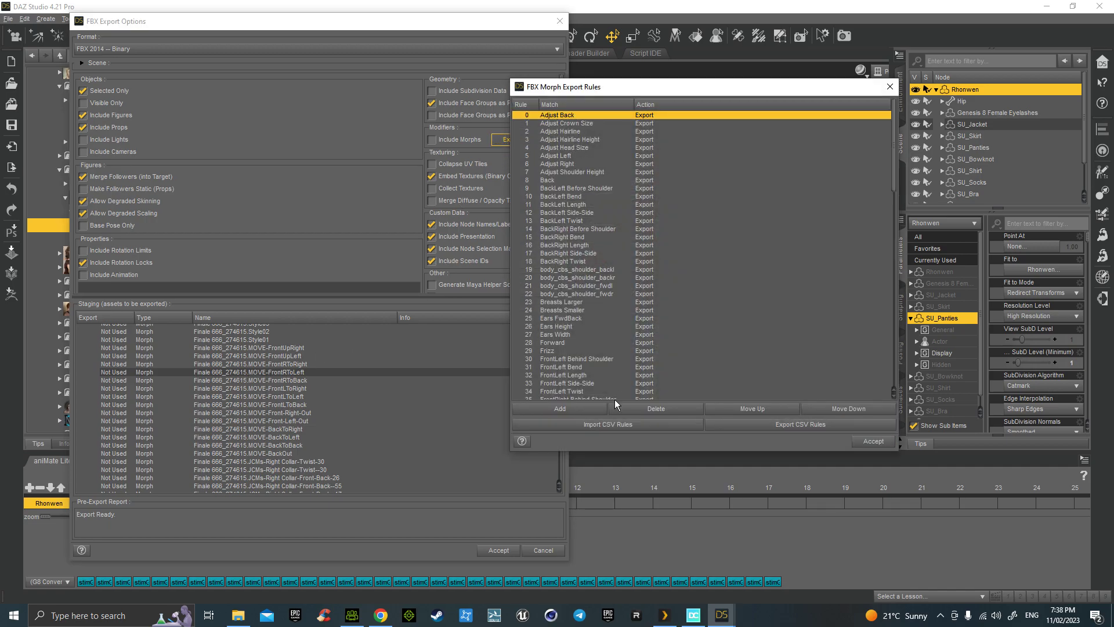
left_click(648, 410)
left_click(648, 409)
left_click(648, 409)
left_click(647, 410)
left_click(648, 409)
left_click(648, 411)
left_click(648, 410)
left_click(648, 410)
left_click(648, 410)
left_click(649, 411)
left_click(648, 410)
left_click(649, 411)
left_click(649, 411)
left_click(649, 412)
left_click(648, 411)
left_click(648, 412)
left_click(649, 412)
left_click(649, 412)
left_click(649, 412)
left_click(649, 411)
left_click(650, 412)
left_click(649, 412)
left_click(649, 412)
left_click(649, 411)
left_click(649, 412)
left_click(649, 412)
left_click(649, 412)
left_click(649, 412)
left_click(650, 411)
left_click(649, 411)
left_click(649, 412)
left_click(649, 412)
left_click(649, 412)
left_click(649, 412)
left_click(649, 412)
left_click(649, 412)
left_click(650, 412)
left_click(650, 412)
left_click(649, 412)
left_click(650, 412)
left_click(649, 411)
left_click(650, 412)
left_click(649, 412)
left_click(649, 411)
left_click(649, 412)
left_click(649, 412)
left_click(649, 412)
left_click(649, 411)
left_click(649, 412)
left_click(649, 412)
left_click(649, 412)
left_click(649, 412)
left_click(649, 412)
left_click(649, 411)
left_click(649, 411)
left_click(649, 412)
left_click(649, 412)
left_click(649, 412)
left_click(649, 412)
left_click(649, 412)
left_click(649, 412)
left_click(649, 412)
left_click(649, 412)
left_click(649, 412)
left_click(650, 412)
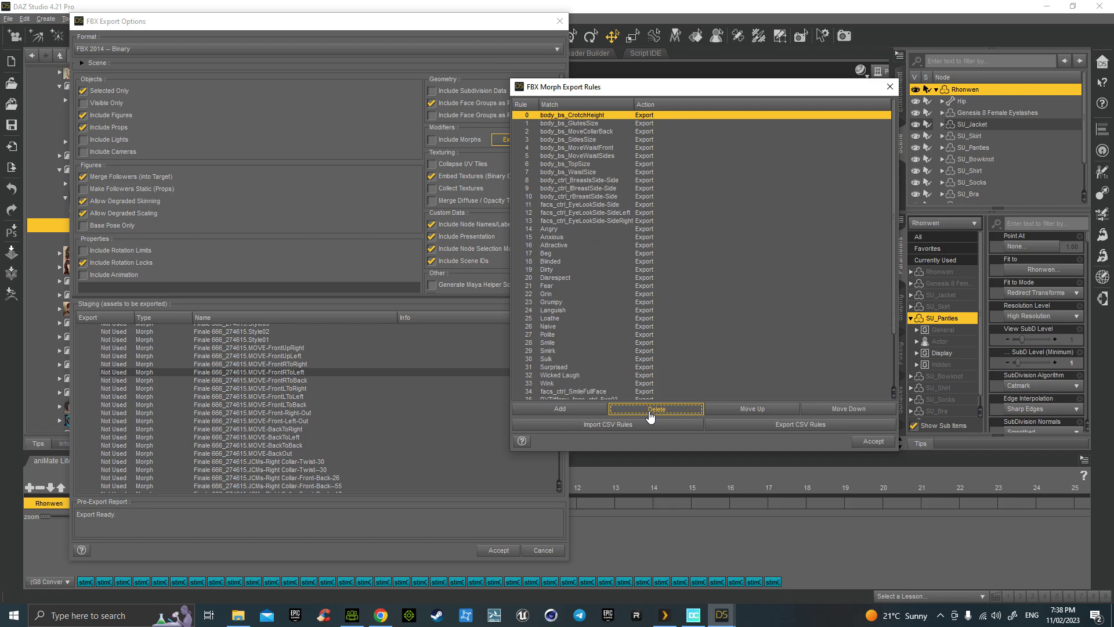
left_click(649, 411)
left_click(649, 412)
left_click(649, 412)
left_click(649, 412)
left_click(649, 411)
left_click(649, 412)
left_click(649, 412)
left_click(649, 412)
left_click(649, 411)
left_click(649, 412)
left_click(649, 412)
left_click(649, 412)
left_click(649, 412)
left_click(649, 411)
left_click(649, 412)
left_click(649, 411)
left_click(649, 412)
left_click(649, 412)
left_click(649, 412)
left_click(650, 412)
left_click(650, 412)
left_click(649, 411)
left_click(649, 412)
left_click(650, 411)
left_click(649, 412)
left_click(649, 412)
left_click(649, 412)
left_click(649, 412)
left_click(649, 412)
left_click(649, 412)
left_click(649, 412)
left_click(649, 412)
left_click(649, 412)
left_click(649, 412)
left_click(649, 412)
left_click(649, 412)
left_click(650, 412)
left_click(650, 411)
left_click(650, 412)
left_click(649, 412)
left_click(649, 412)
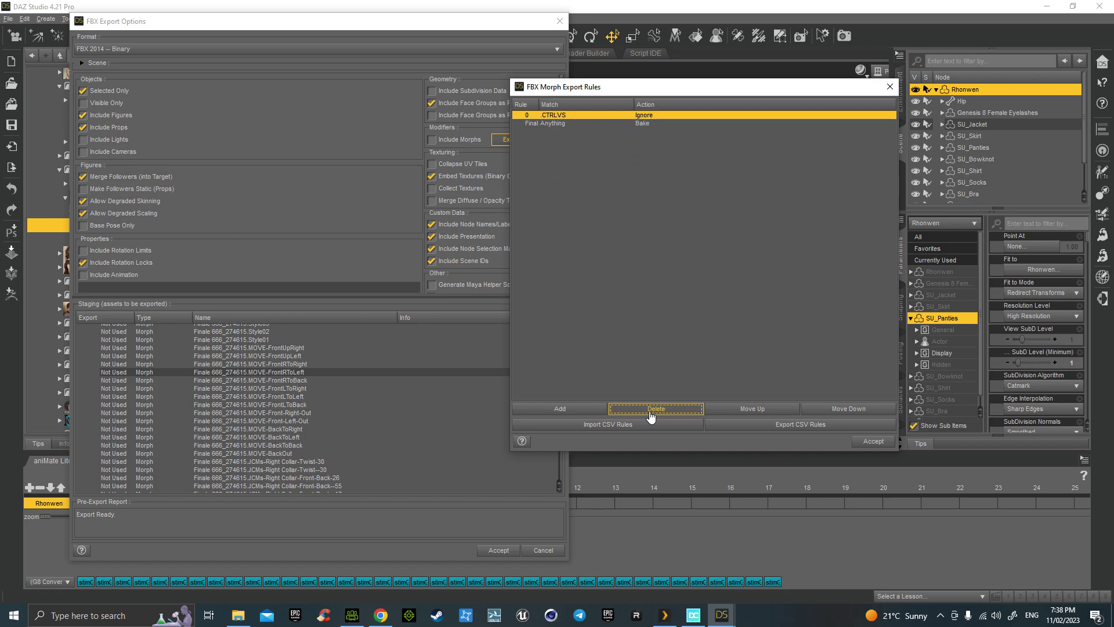
Add 15 new placeholder rules to the FBX morph export rules
left_click(569, 411)
left_click(569, 410)
left_click(571, 411)
left_click(571, 411)
left_click(572, 411)
left_click(572, 411)
left_click(572, 411)
left_click(571, 411)
left_click(572, 410)
left_click(571, 411)
left_click(569, 411)
left_click(569, 411)
left_click(570, 411)
left_click(569, 411)
left_click(569, 411)
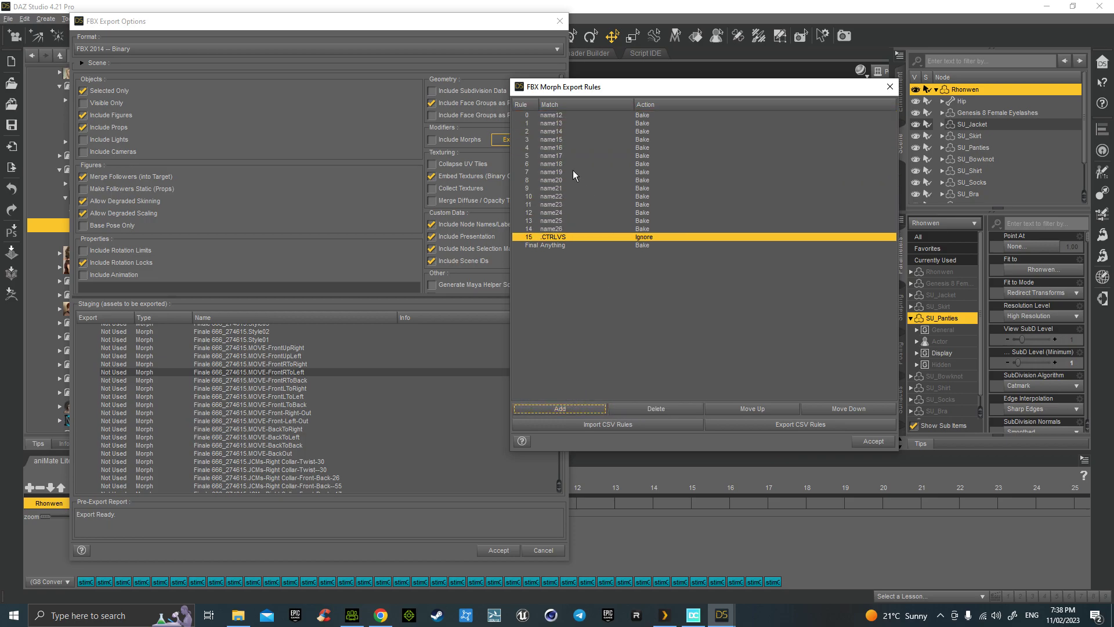
Make the first morph rule match "Finale 666_274615.MOVE-" with the Export action and accept the rules
left_click(561, 115)
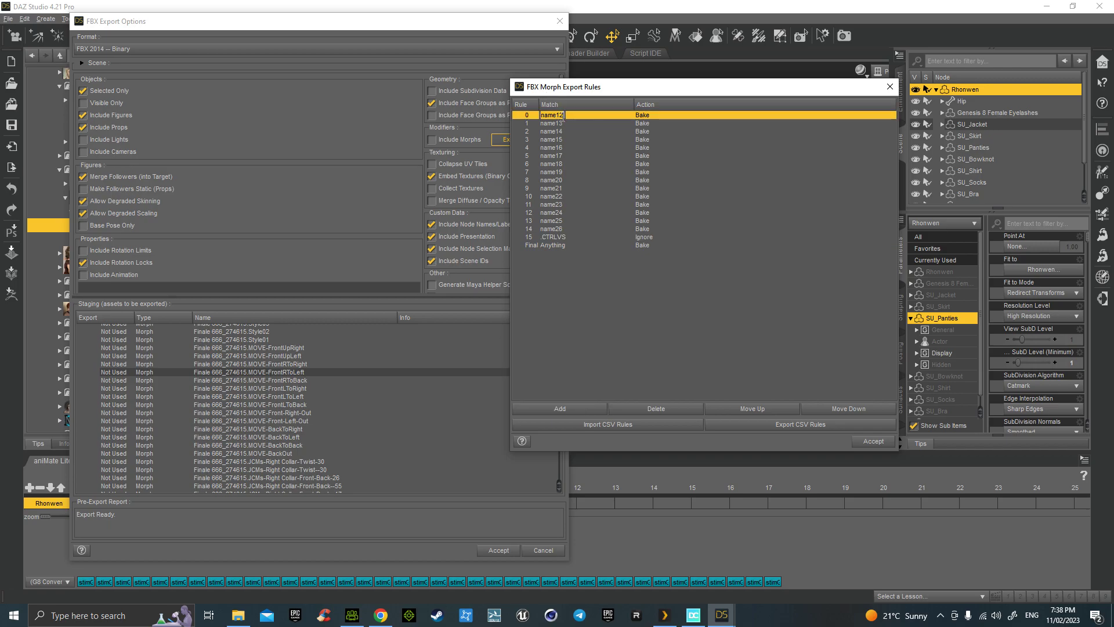
double_click(562, 115)
type("Finale 666_274615.MOVE-FrontRToLeft")
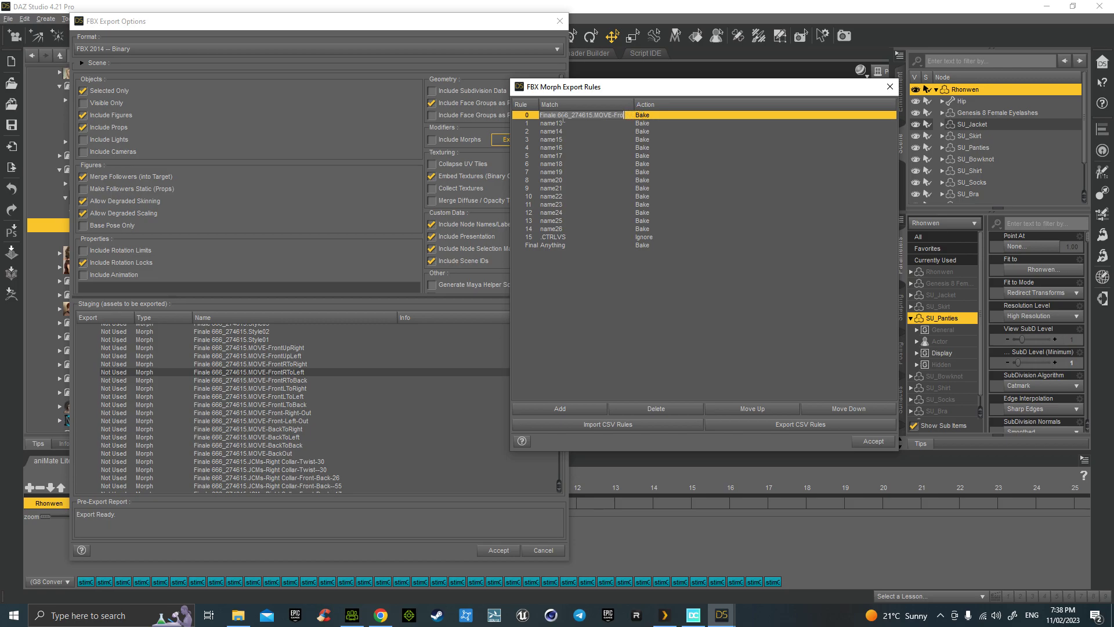
double_click(643, 117)
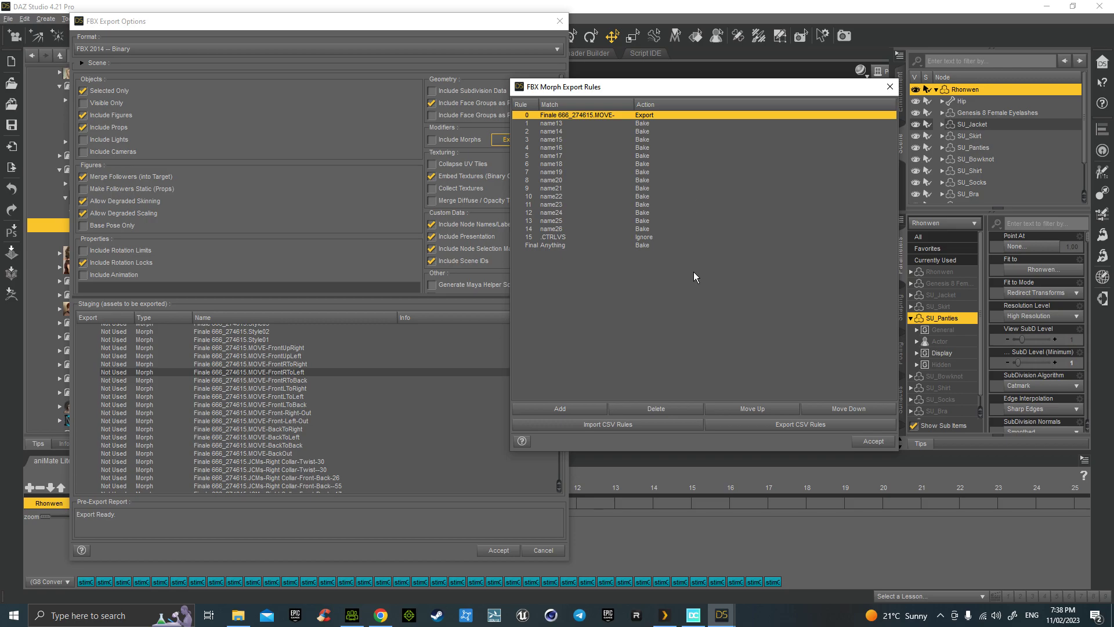
left_click(867, 442)
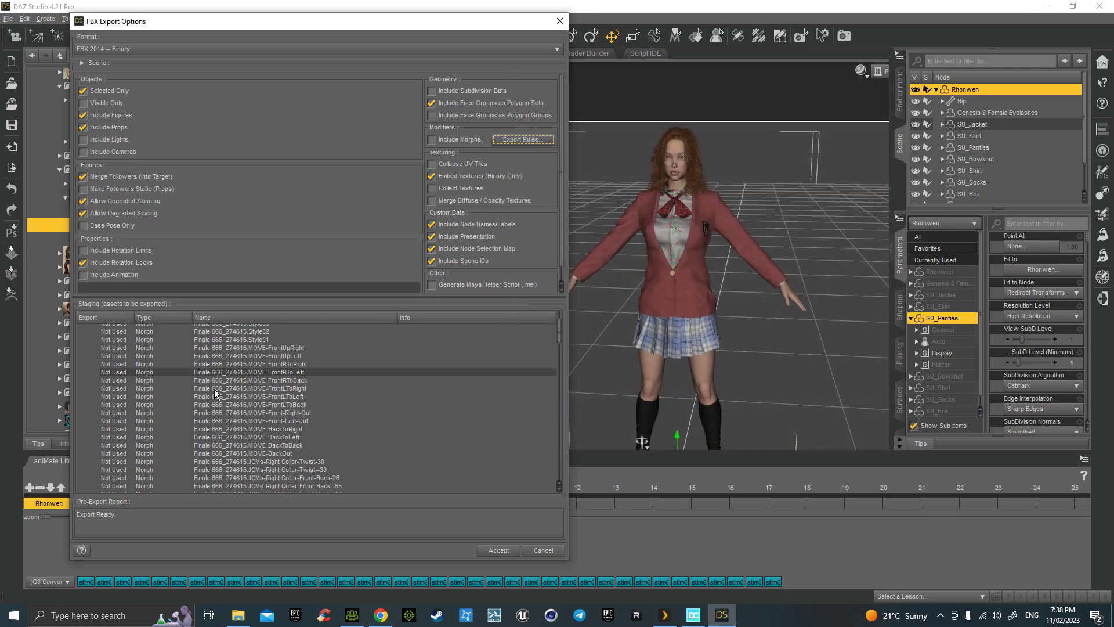
Make the second morph rule match "Finale 666_274615.Front" with the Export action and accept the rules
scroll(227, 394, "down", 3)
scroll(226, 364, "down", 5)
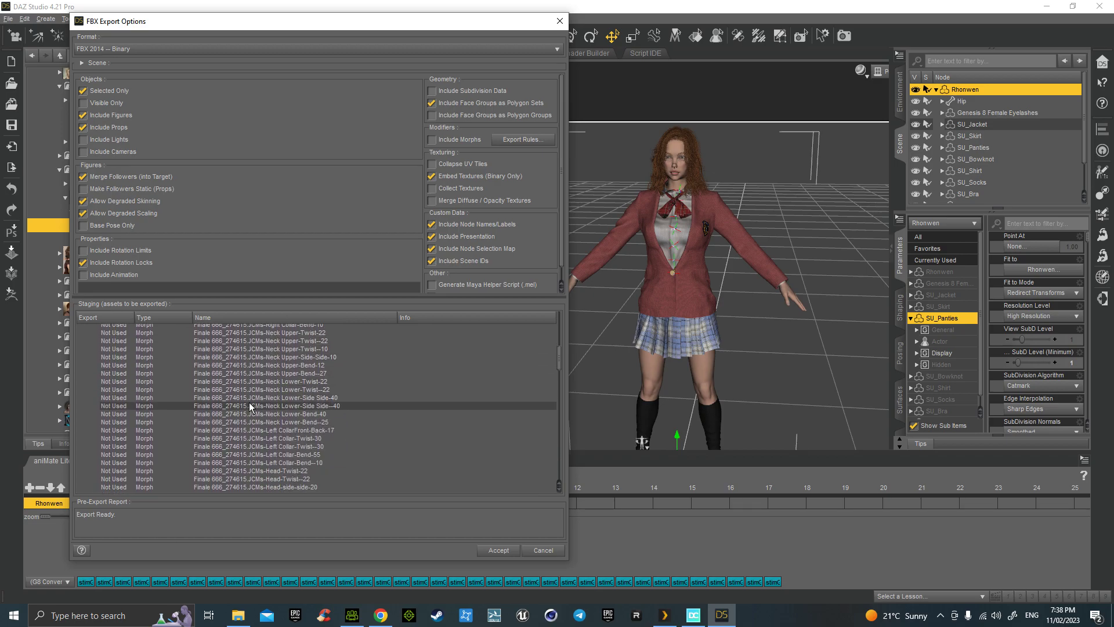
scroll(245, 402, "down", 7)
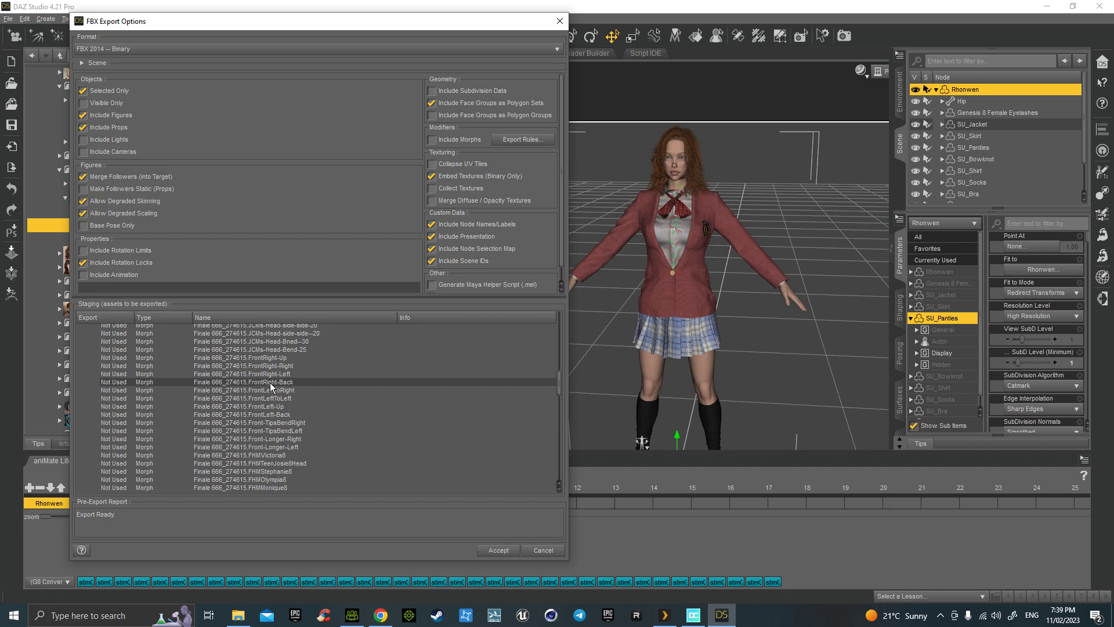
left_click(516, 140)
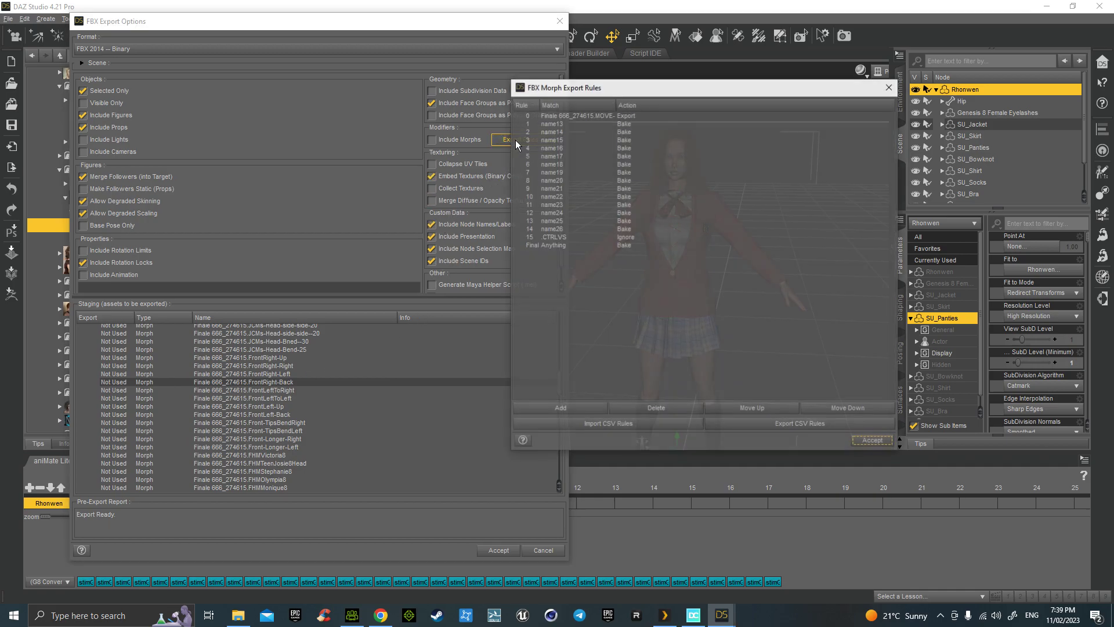
left_click(559, 124)
type("Finale 666_274615.FrontRight-Back")
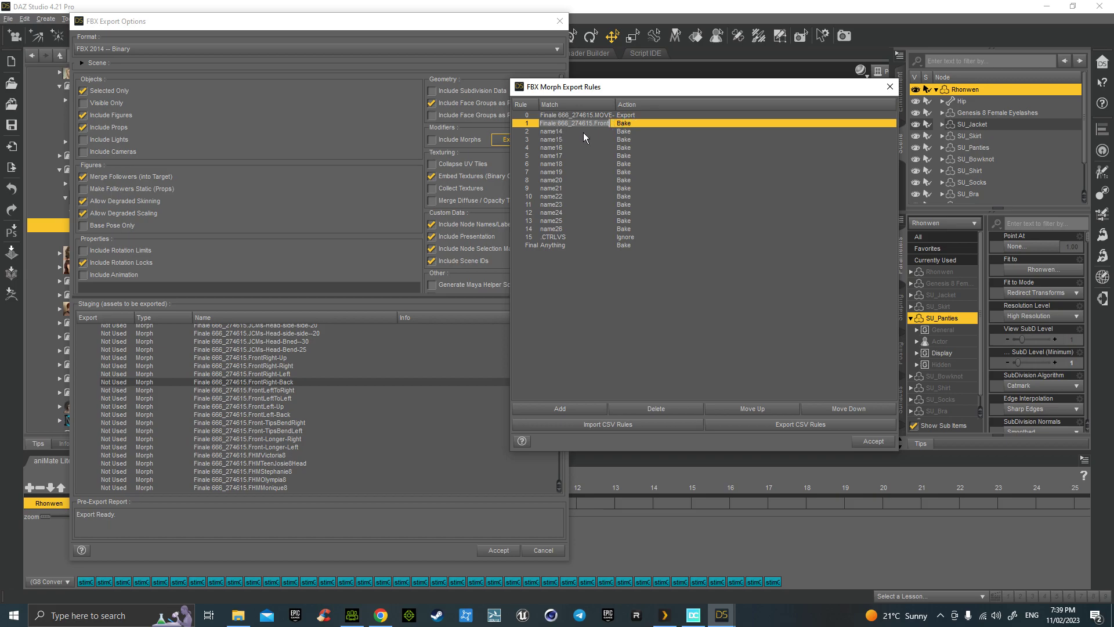
left_click(626, 124)
left_click(642, 144)
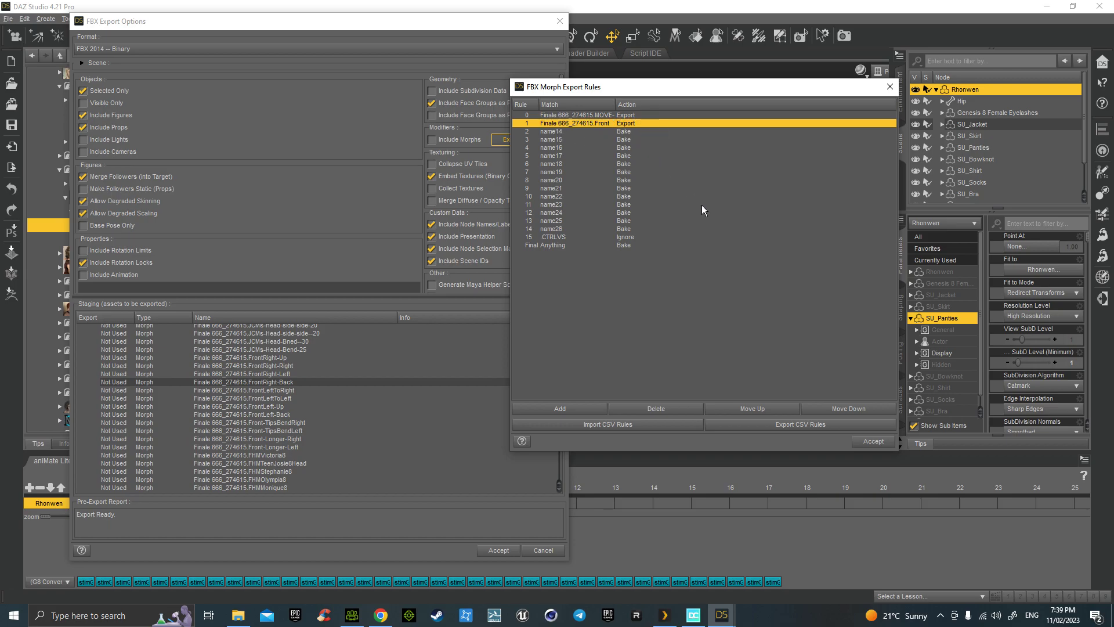
left_click(865, 442)
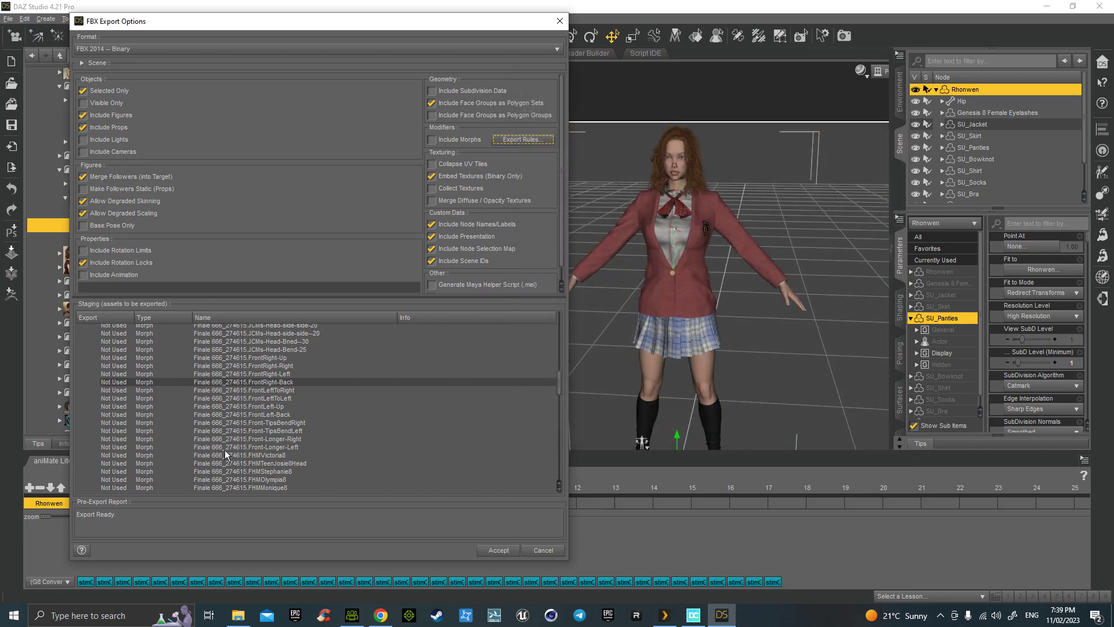
Make the third morph rule match "Finale 666_274615.BangStyle" with the Export action and accept the rules
scroll(221, 441, "down", 10)
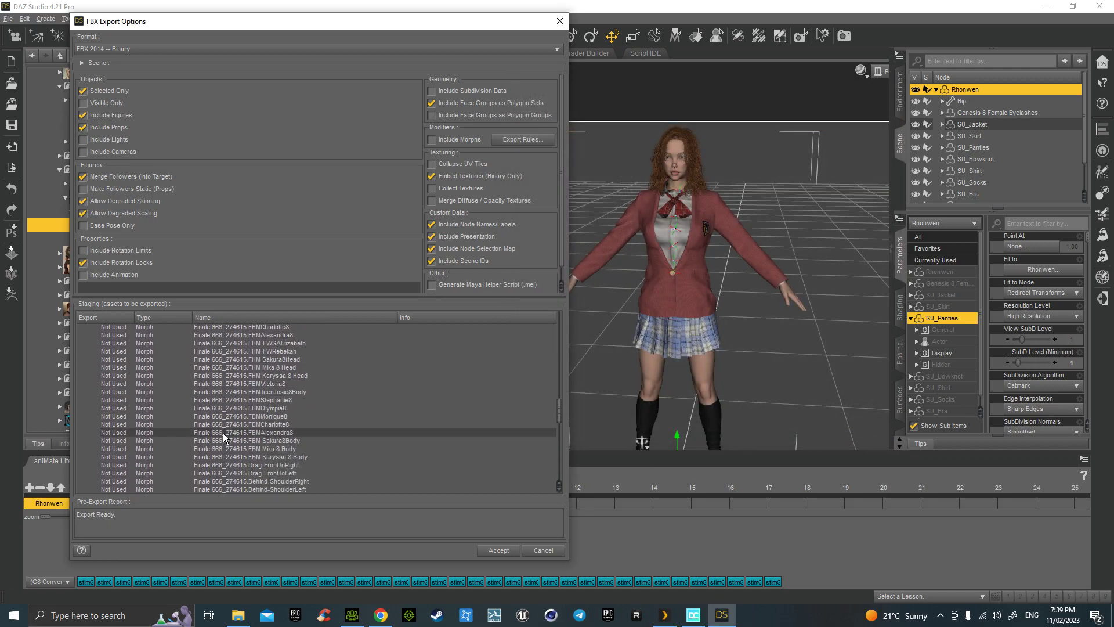
scroll(224, 439, "down", 3)
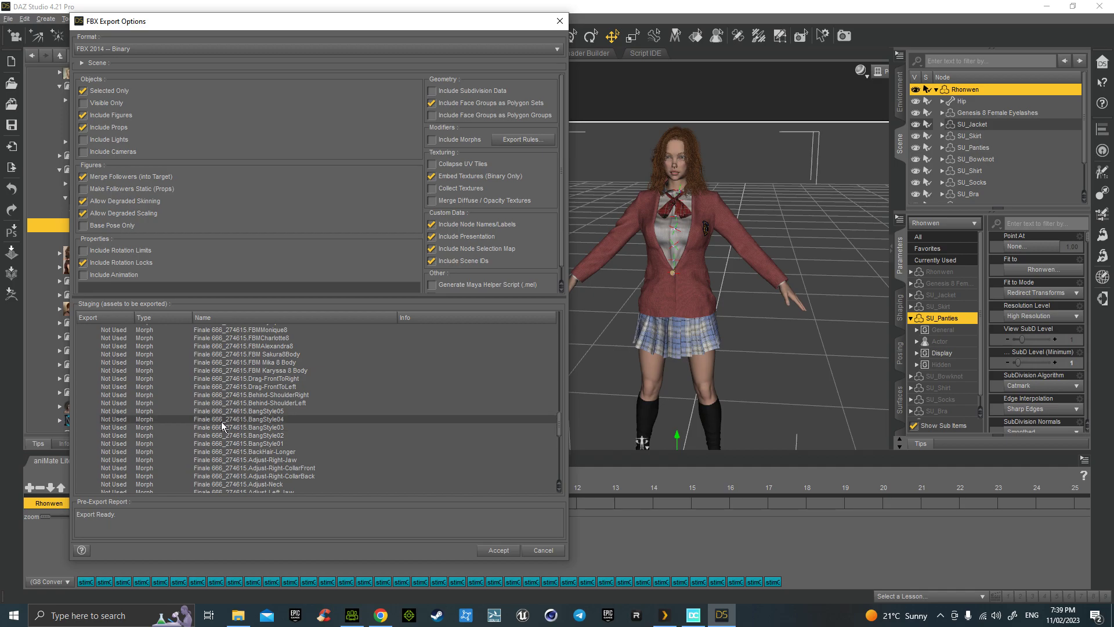
left_click(533, 115)
left_click(535, 141)
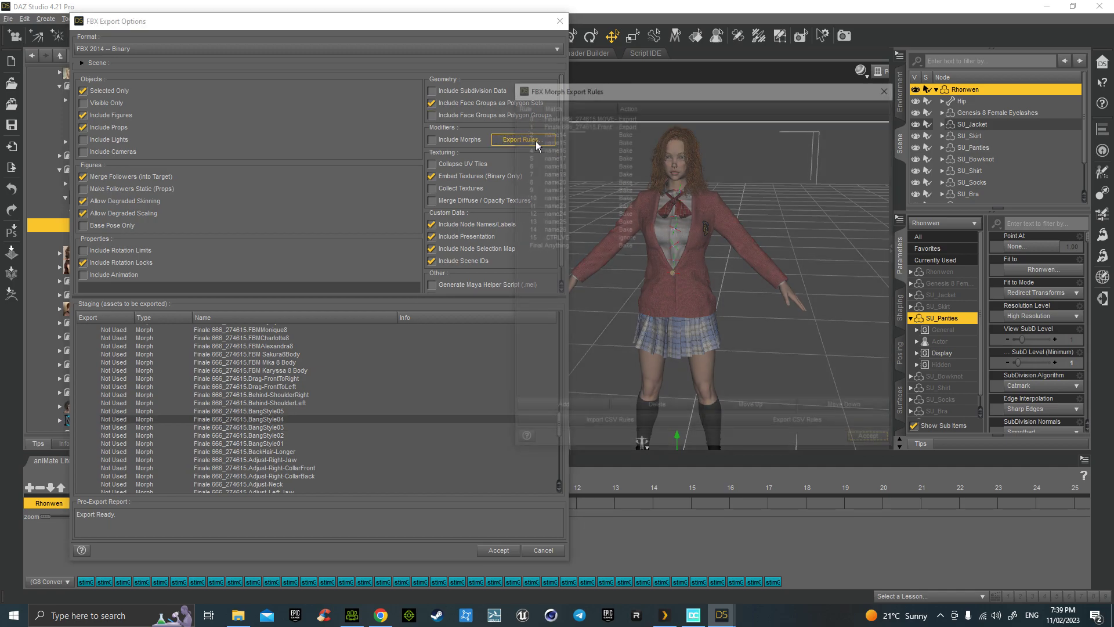
left_click(556, 132)
type("Finale 666_274615.BangStyle04")
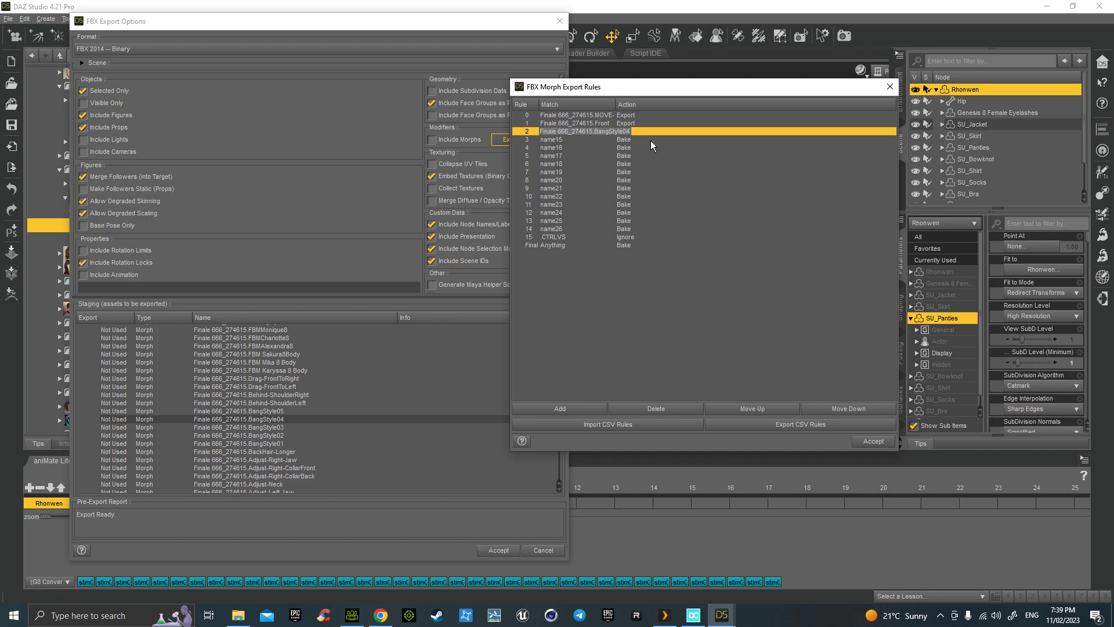
key("Return")
left_click(633, 130)
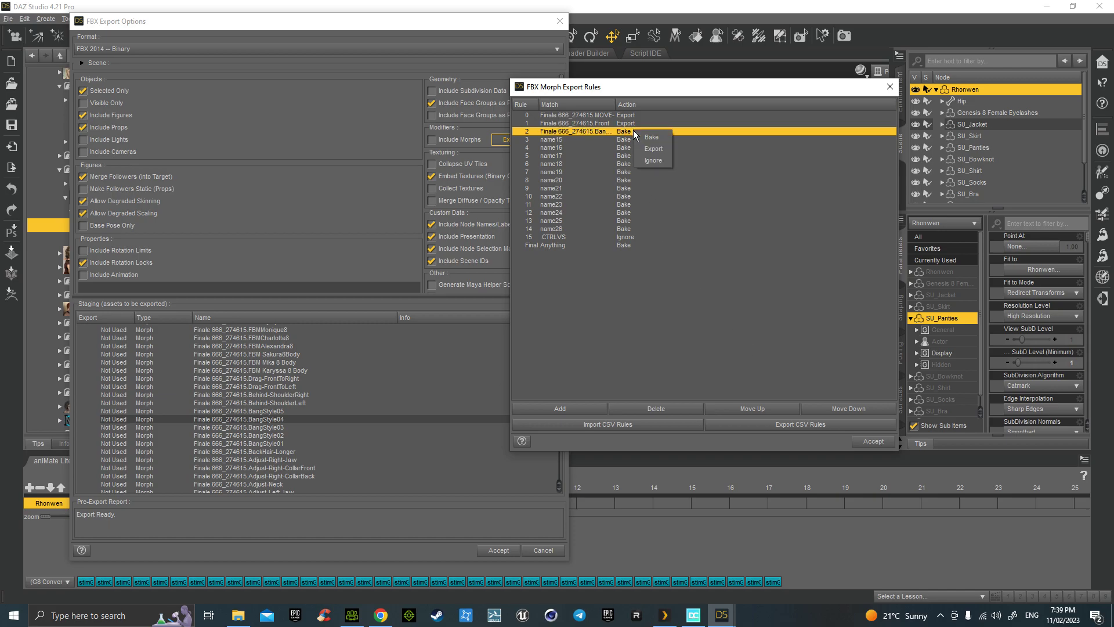
left_click(652, 145)
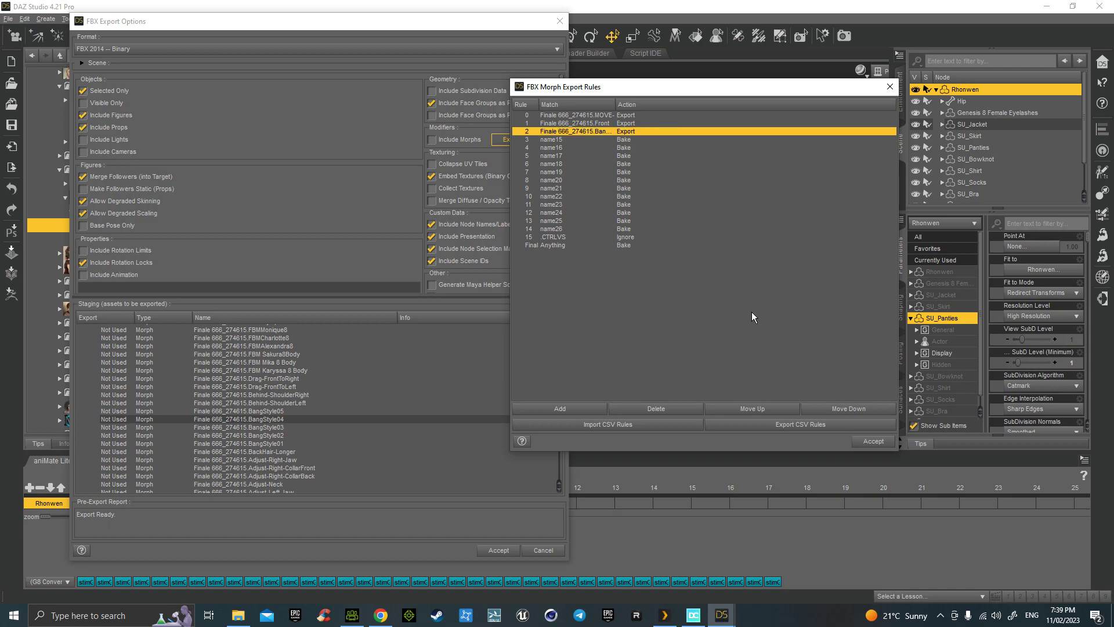
left_click(873, 441)
Expand the SU_Bra figure in the staging list and locate its PBMBreasts morphs
scroll(255, 458, "down", 15)
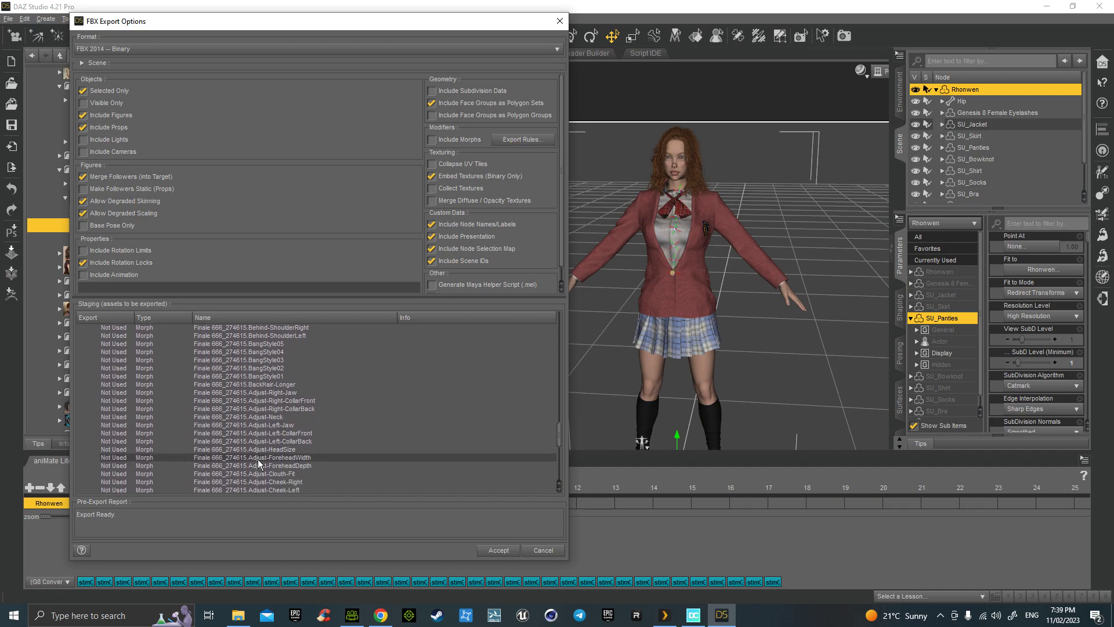
scroll(244, 449, "down", 1)
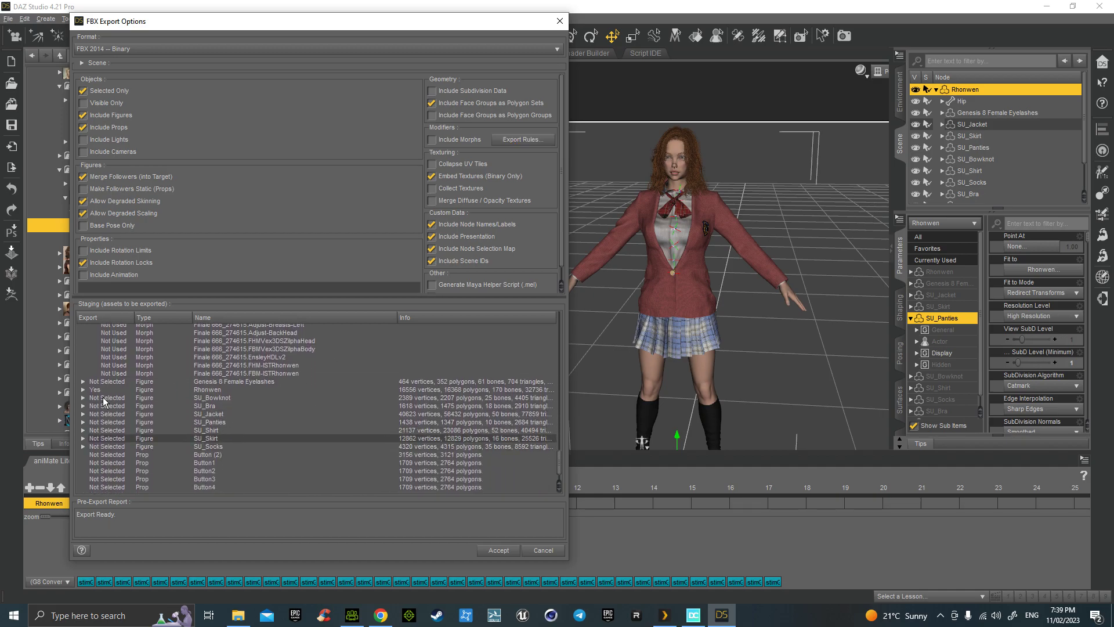
scroll(103, 400, "down", 1)
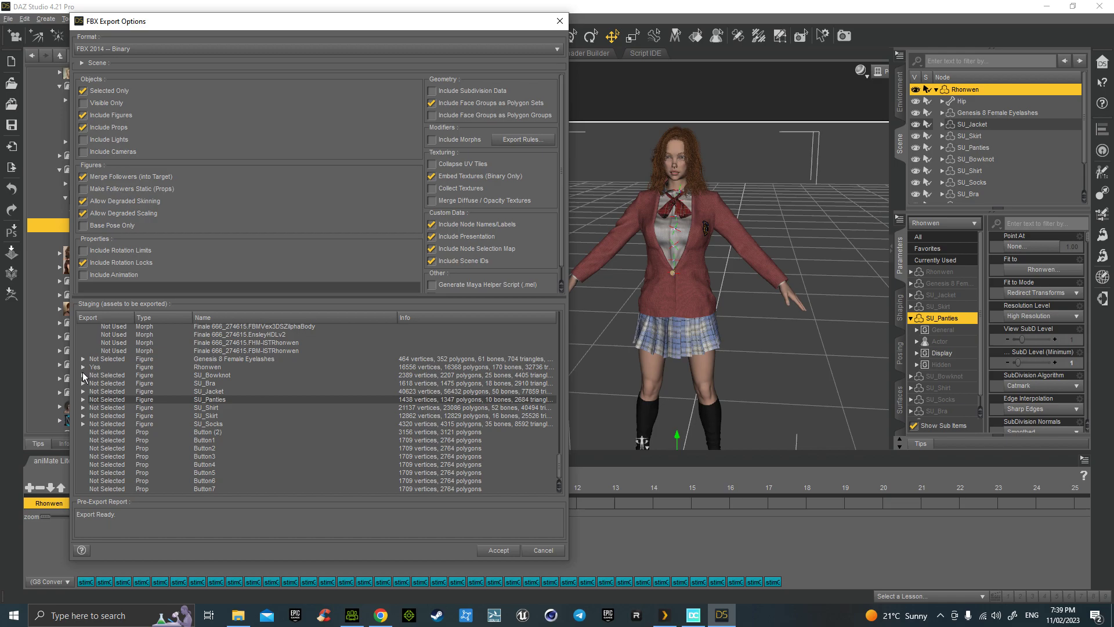
left_click(83, 384)
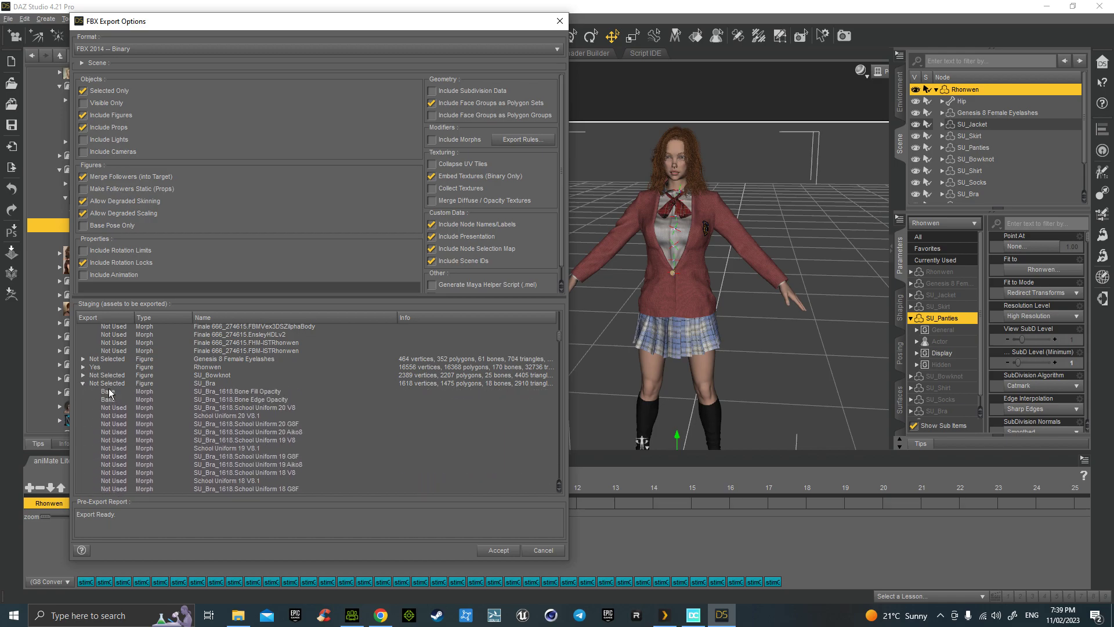
scroll(231, 427, "down", 5)
scroll(232, 427, "down", 14)
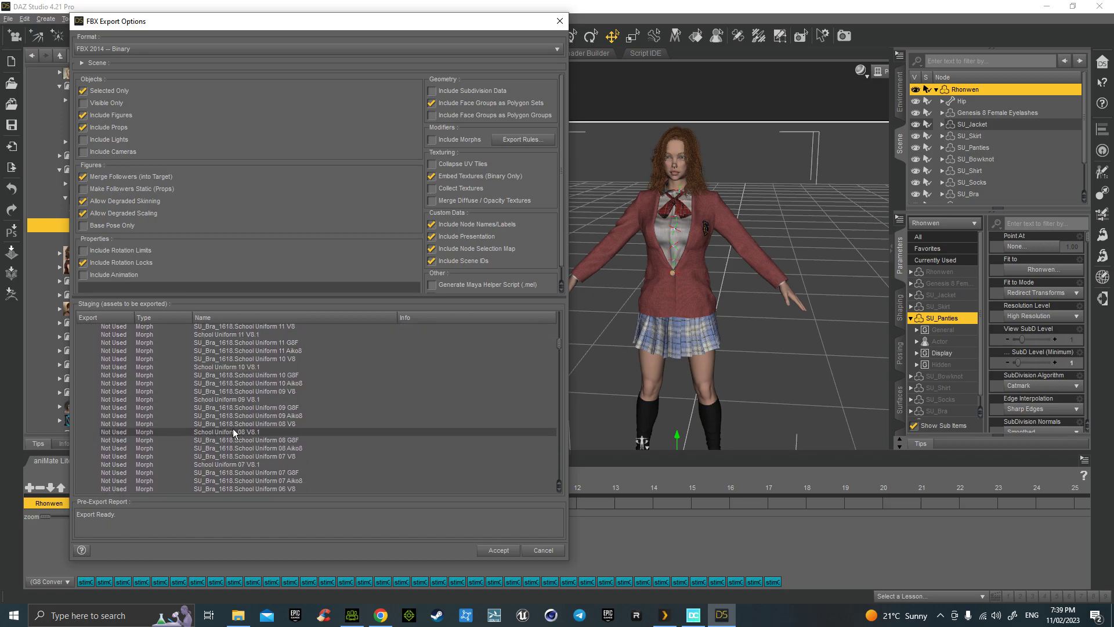
left_click_drag(561, 352, 566, 384)
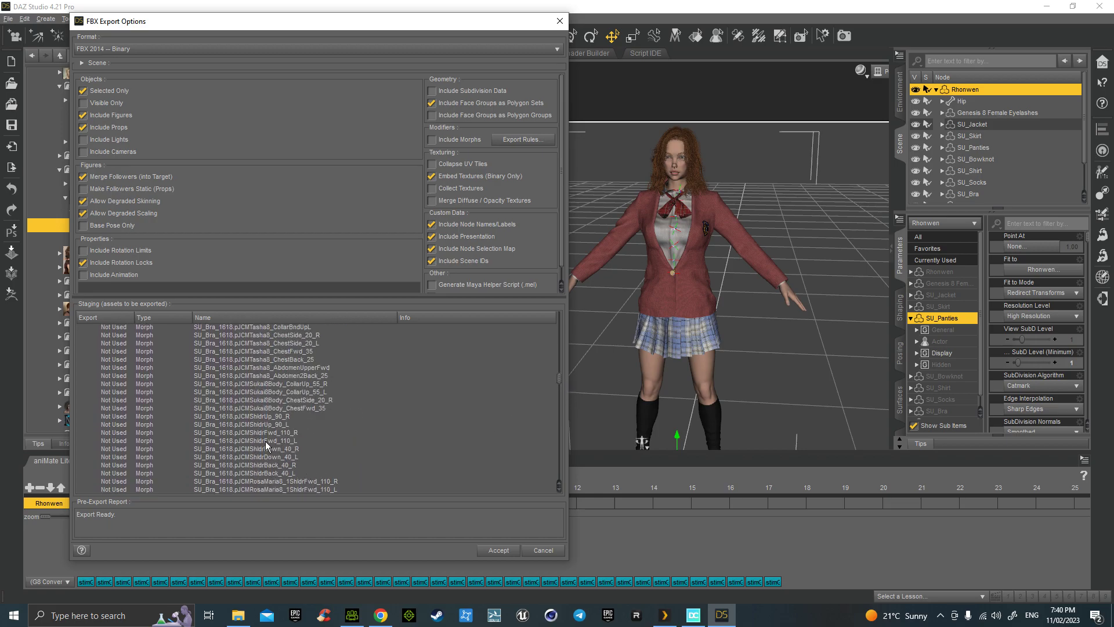
scroll(264, 439, "up", 2)
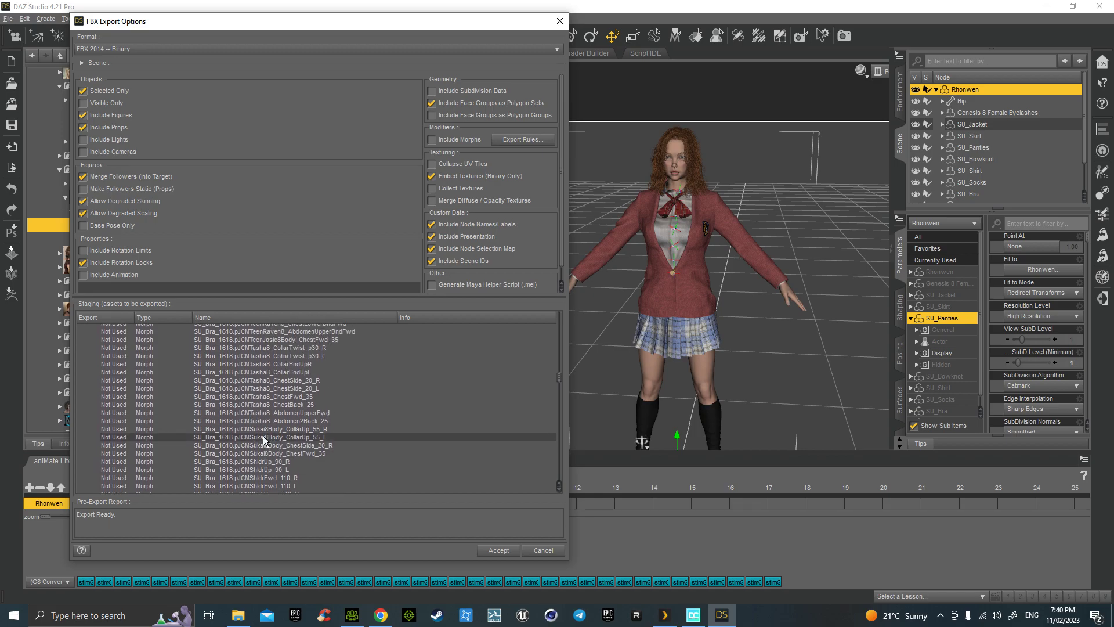
mouse_move(560, 382)
left_mouse_down()
mouse_move(557, 349)
mouse_move(571, 381)
left_mouse_up()
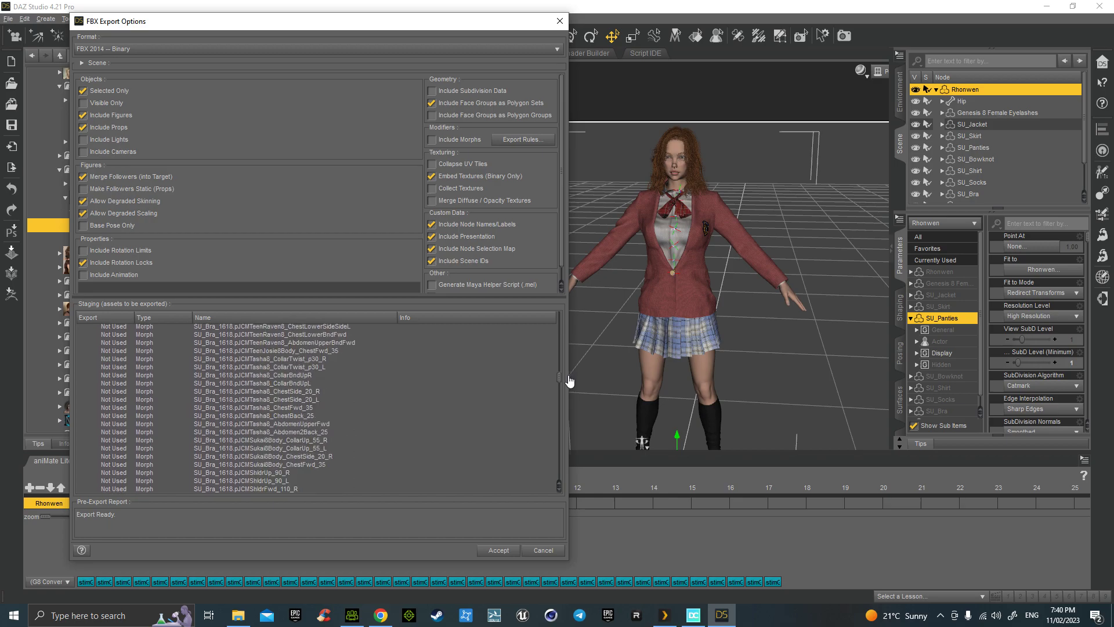
left_click_drag(569, 380, 562, 455)
scroll(274, 464, "down", 5)
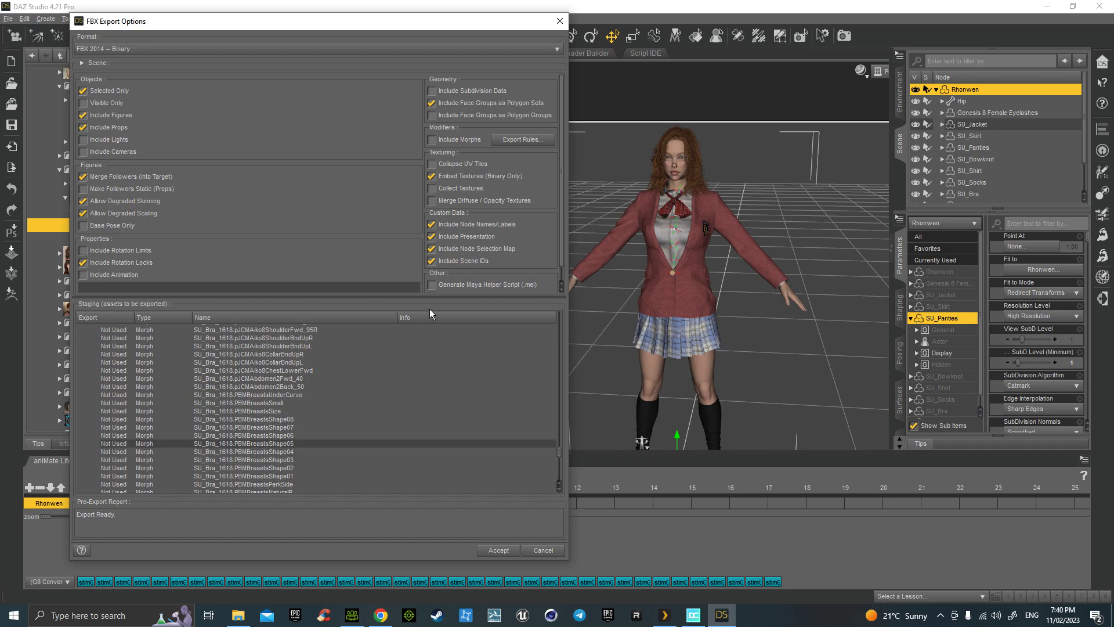
Make the fourth morph rule match "SU_Bra_1618.PBMBreasts" with the Export action and accept the rules
left_click(518, 140)
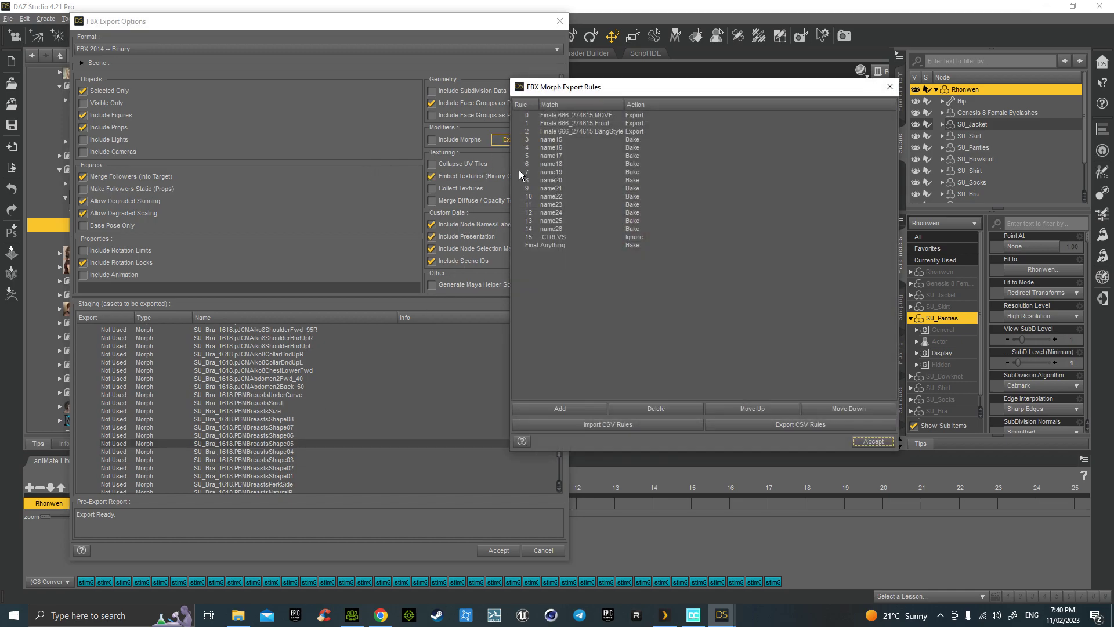
left_click(548, 141)
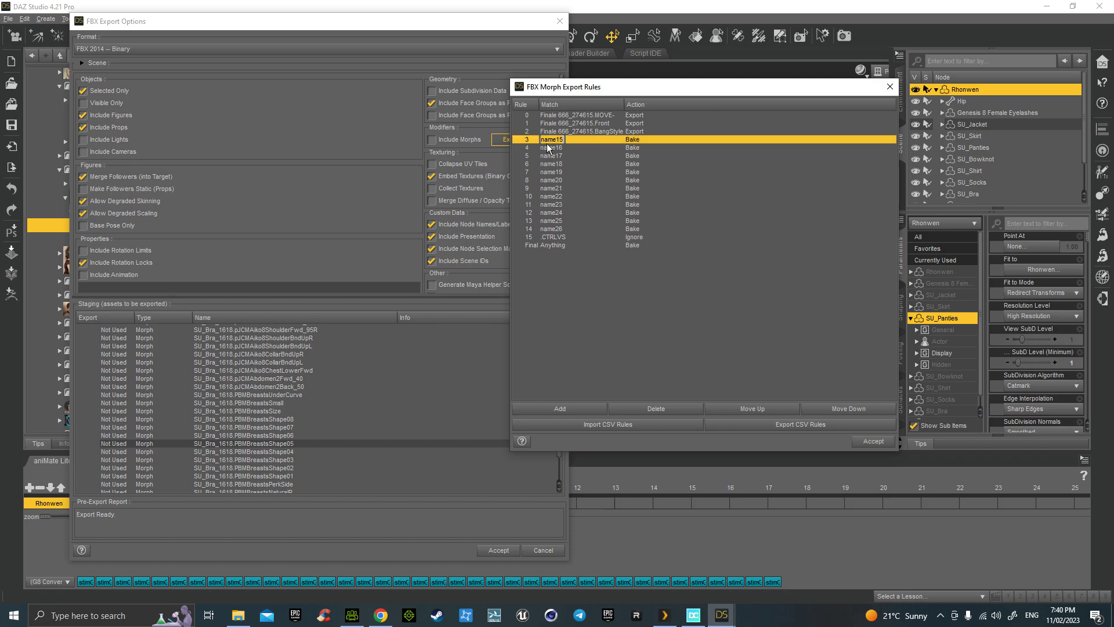
type("SU_Bra_1618.PBMBreastsShape05")
key("BackSpace")
key("BackSpace")
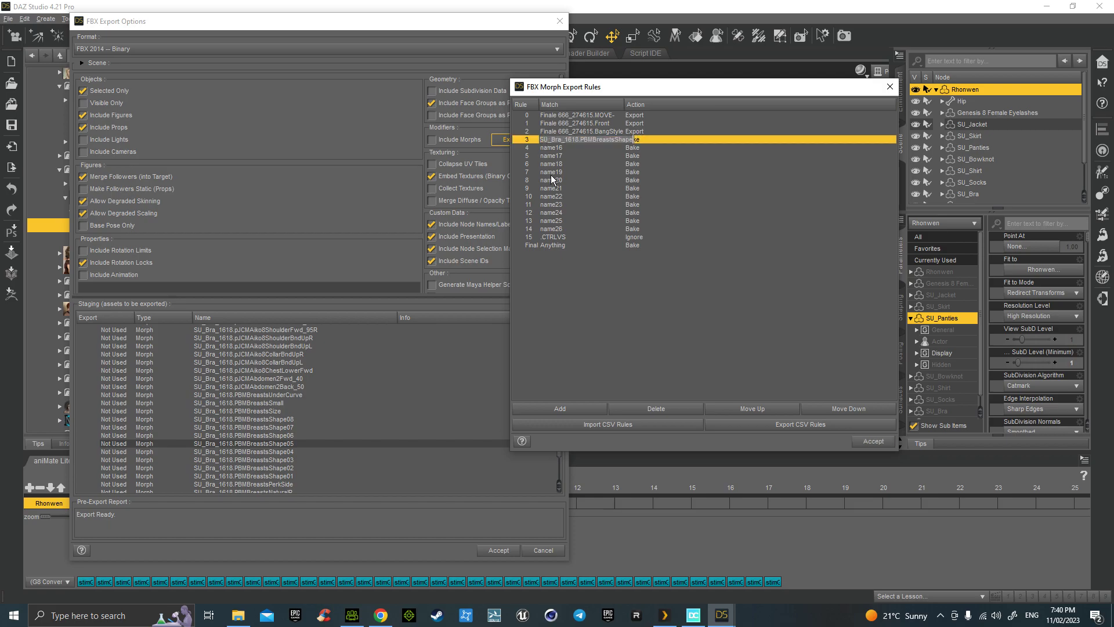
key("BackSpace")
key("BackSpace")
key("BackSpace")
key("BackSpace")
key("BackSpace")
left_click(636, 142)
left_click(657, 160)
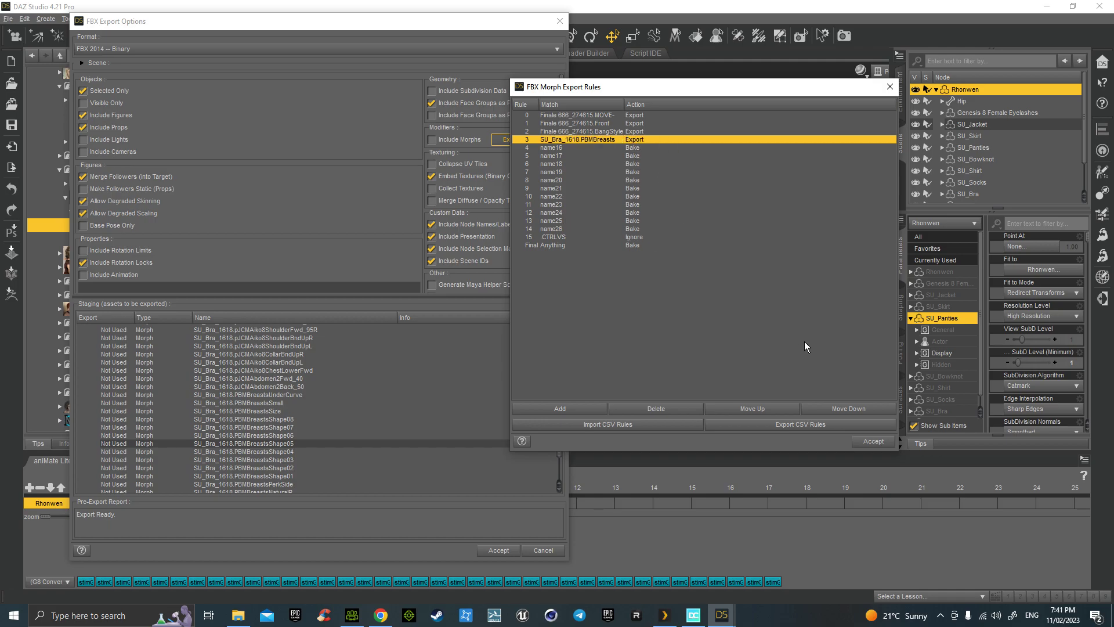
left_click(864, 441)
Make the fifth morph rule match "SU_Bra_1618.Adjust-BreastUnderR" and accept the rules
scroll(262, 419, "down", 3)
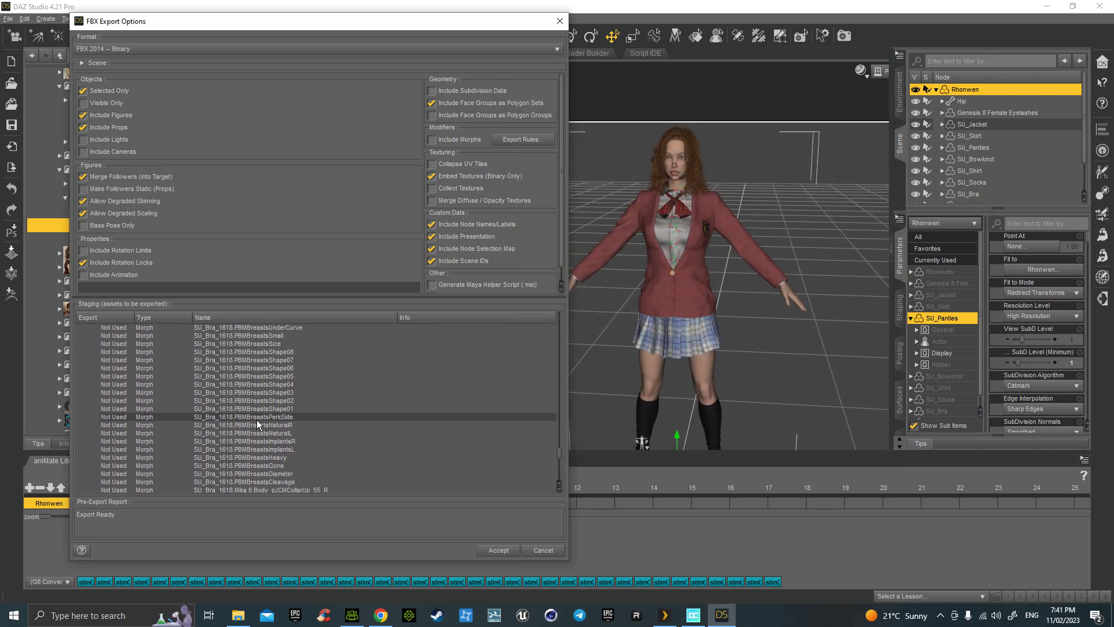
scroll(245, 413, "down", 3)
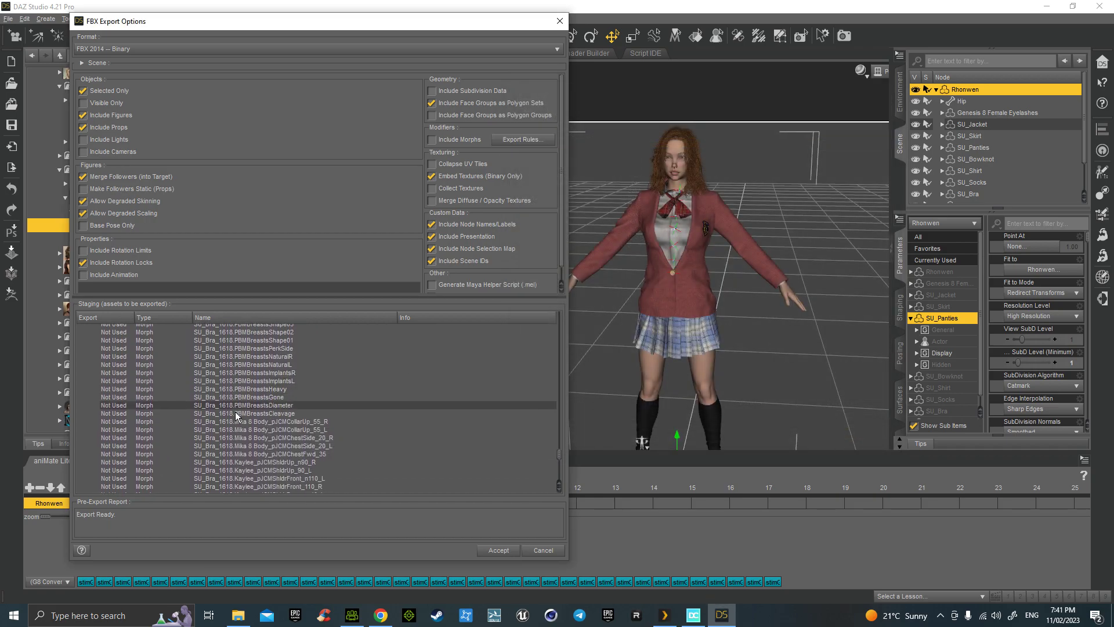
scroll(238, 360, "down", 10)
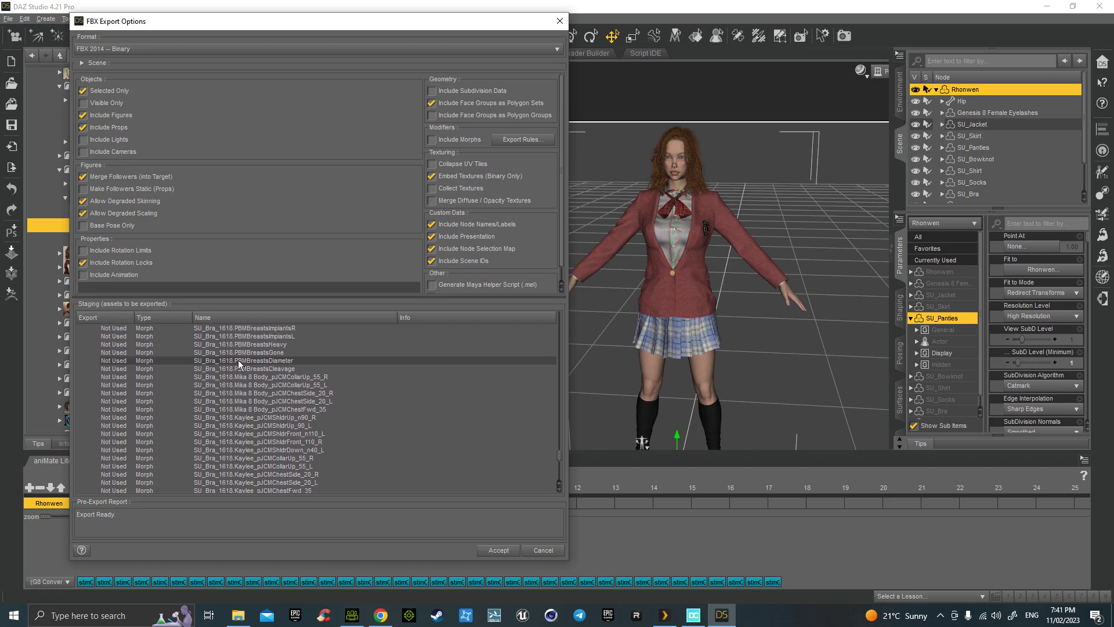
scroll(238, 383, "down", 10)
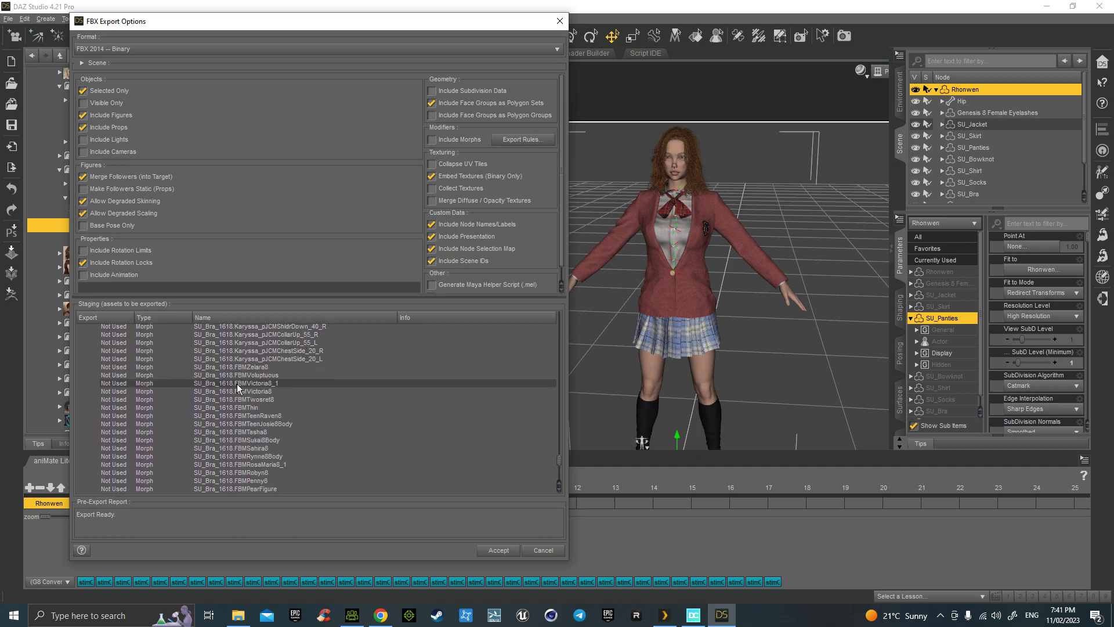
scroll(238, 394, "down", 10)
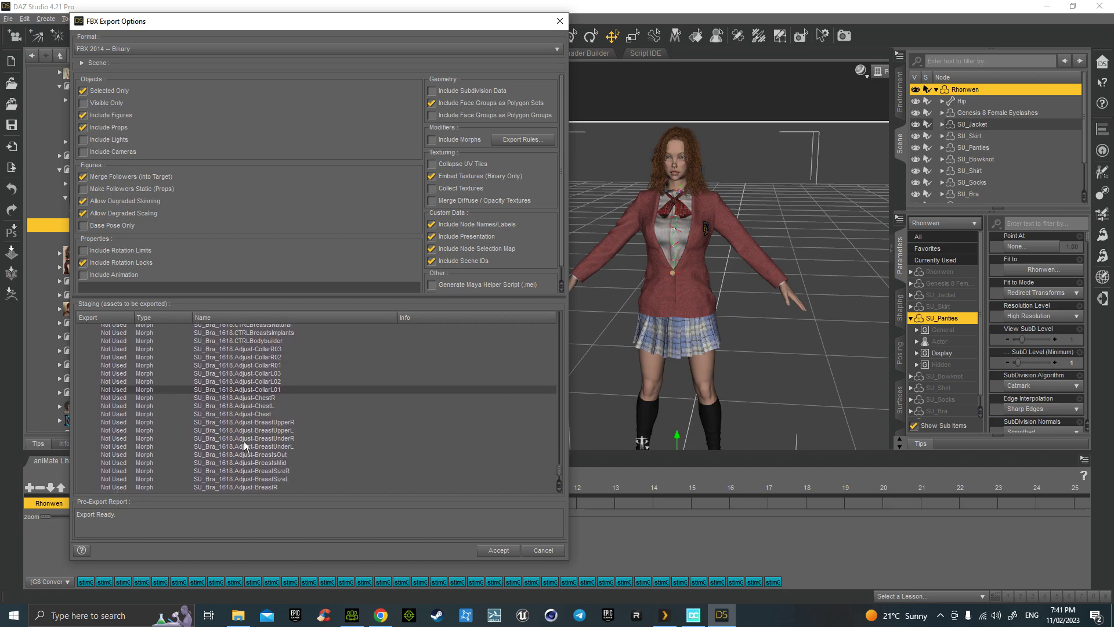
left_click(530, 141)
double_click(543, 148)
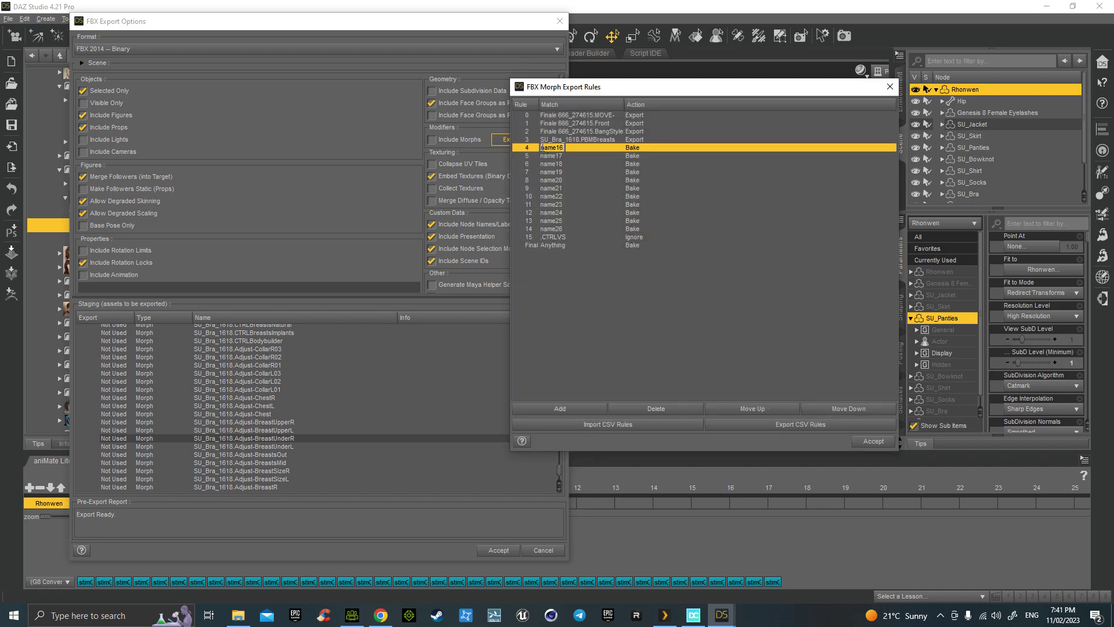
type("SU_Bra_1618.Adjust-BreastUnderR")
double_click(651, 149)
left_click(874, 442)
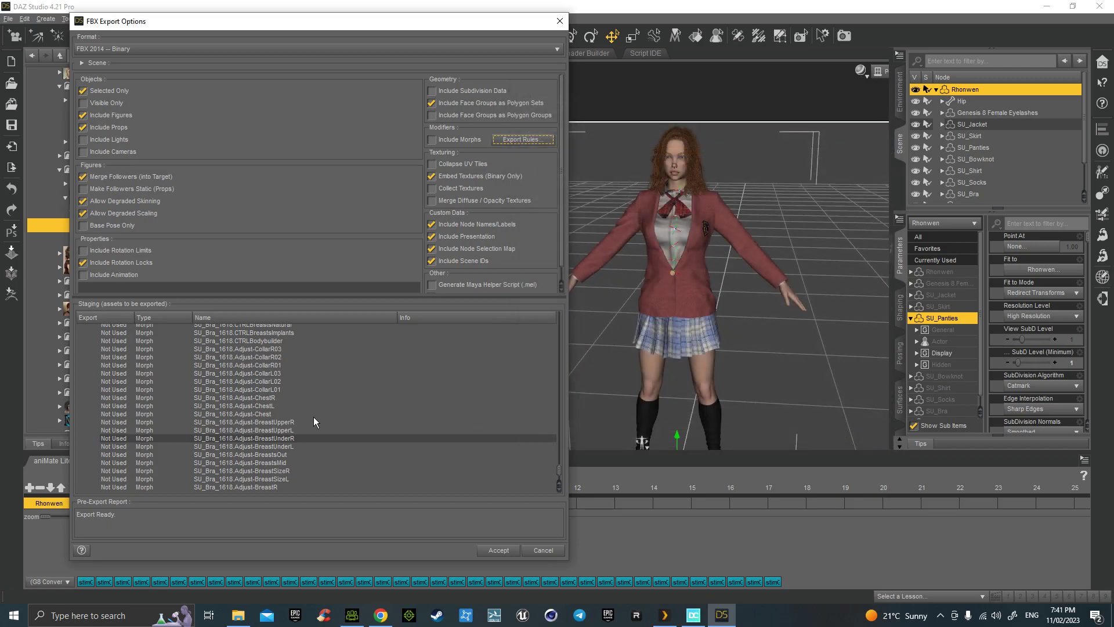
Expand the SU_Jacket figure in the staging list and examine its morph names down to the last entry
scroll(292, 423, "down", 3)
scroll(292, 423, "down", 3)
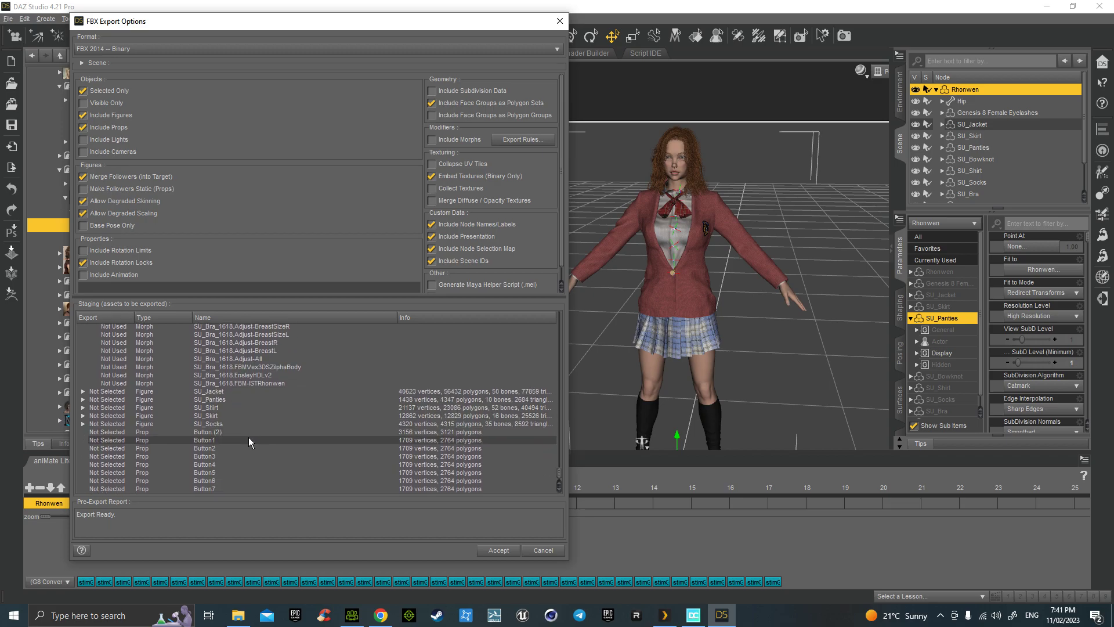
left_click(83, 391)
scroll(232, 423, "down", 5)
scroll(234, 423, "down", 15)
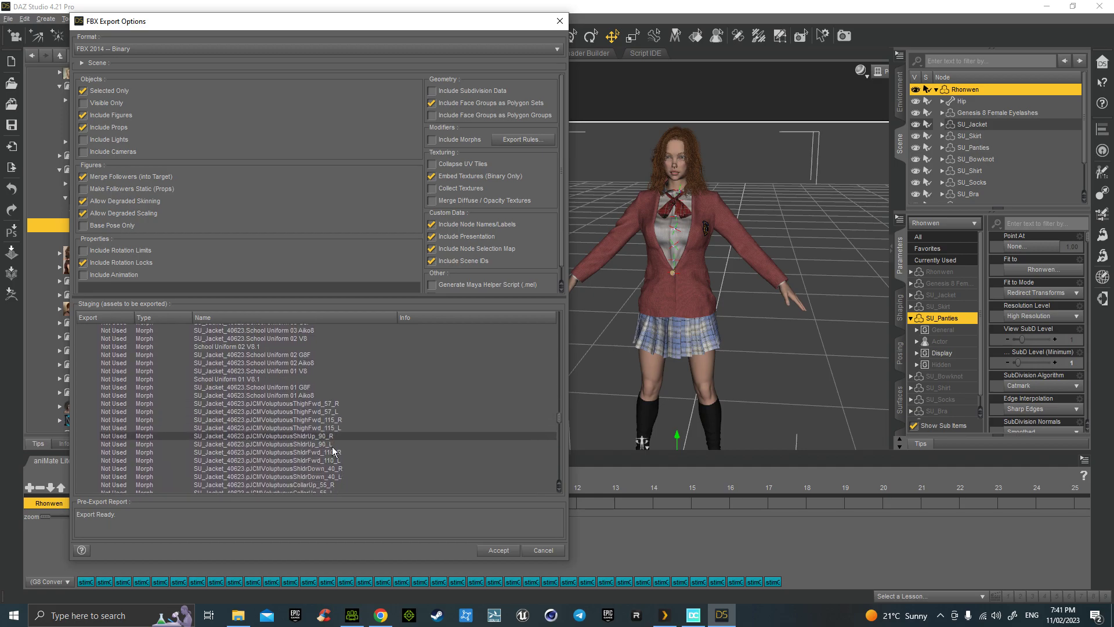
scroll(312, 450, "down", 15)
scroll(367, 423, "down", 15)
scroll(300, 441, "down", 15)
scroll(275, 445, "down", 15)
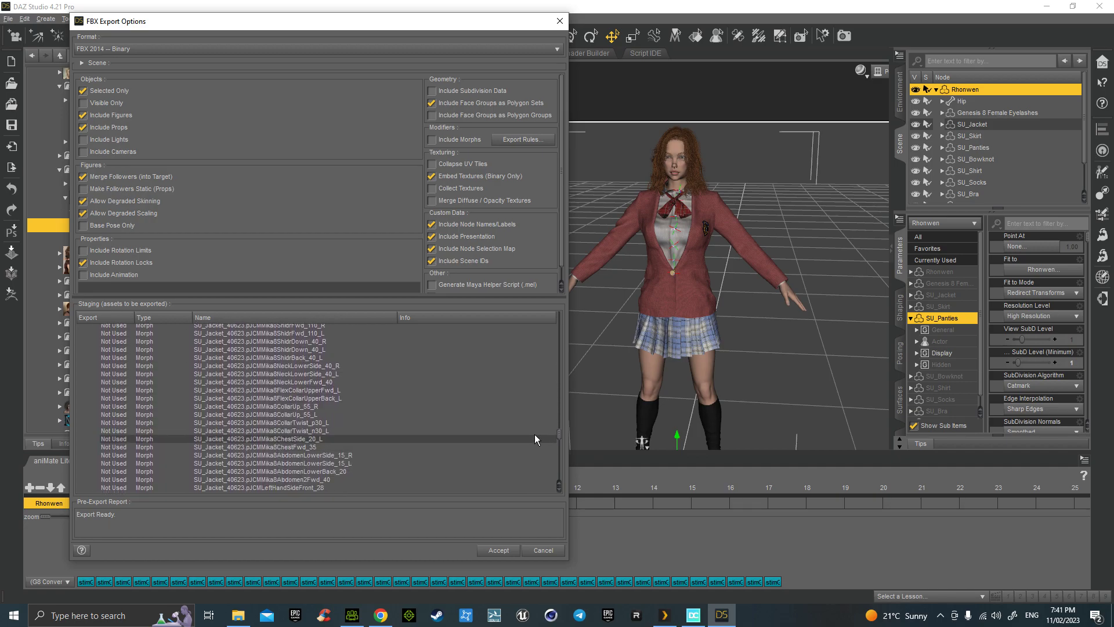
left_click_drag(562, 436, 562, 479)
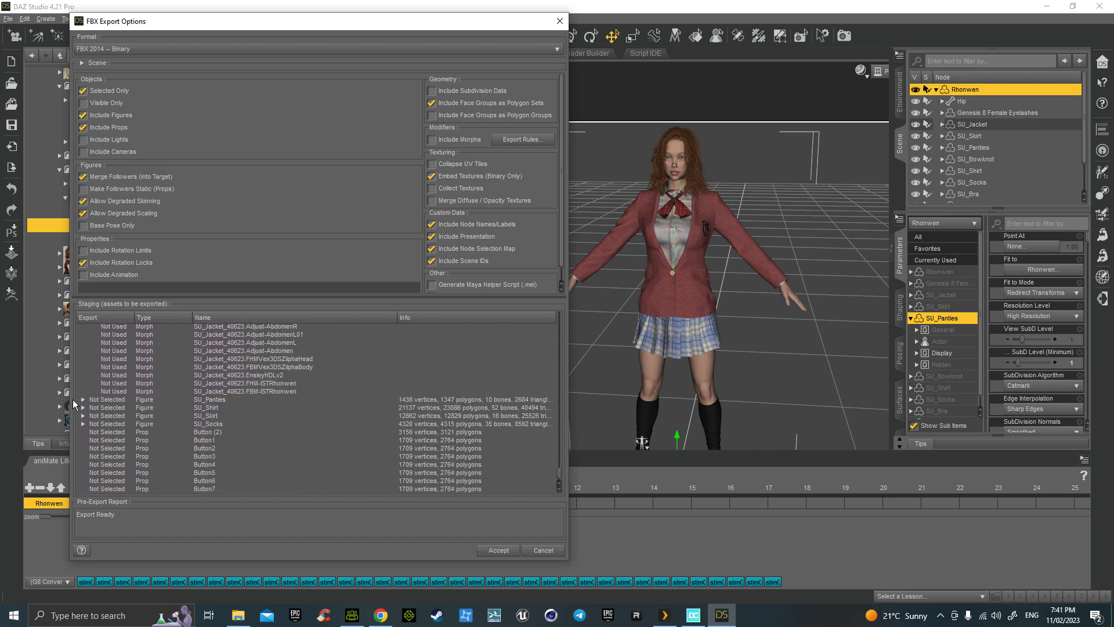
Expand the SU_Panties figure in the staging list and examine its morph names down to the last entry
left_click(83, 400)
scroll(228, 437, "down", 5)
scroll(228, 447, "down", 10)
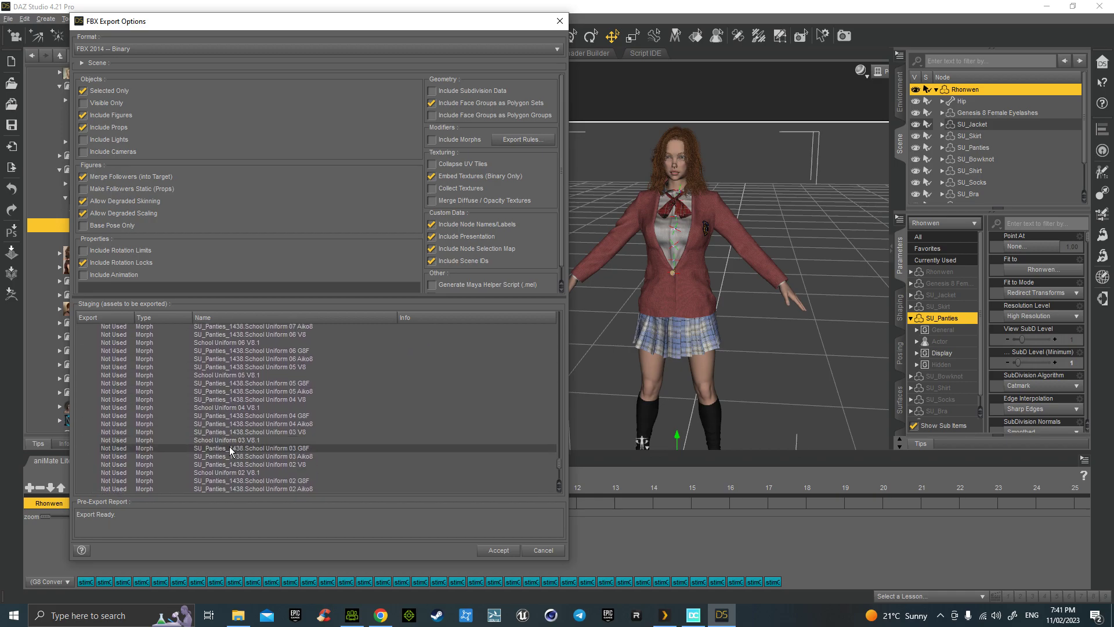
scroll(228, 447, "down", 10)
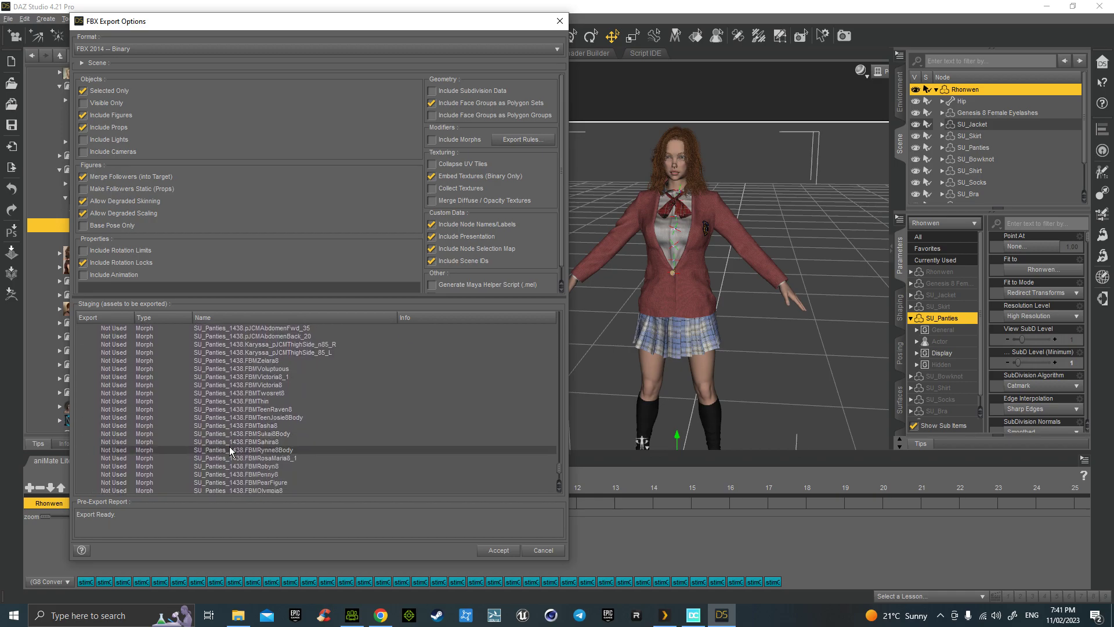
scroll(230, 449, "down", 10)
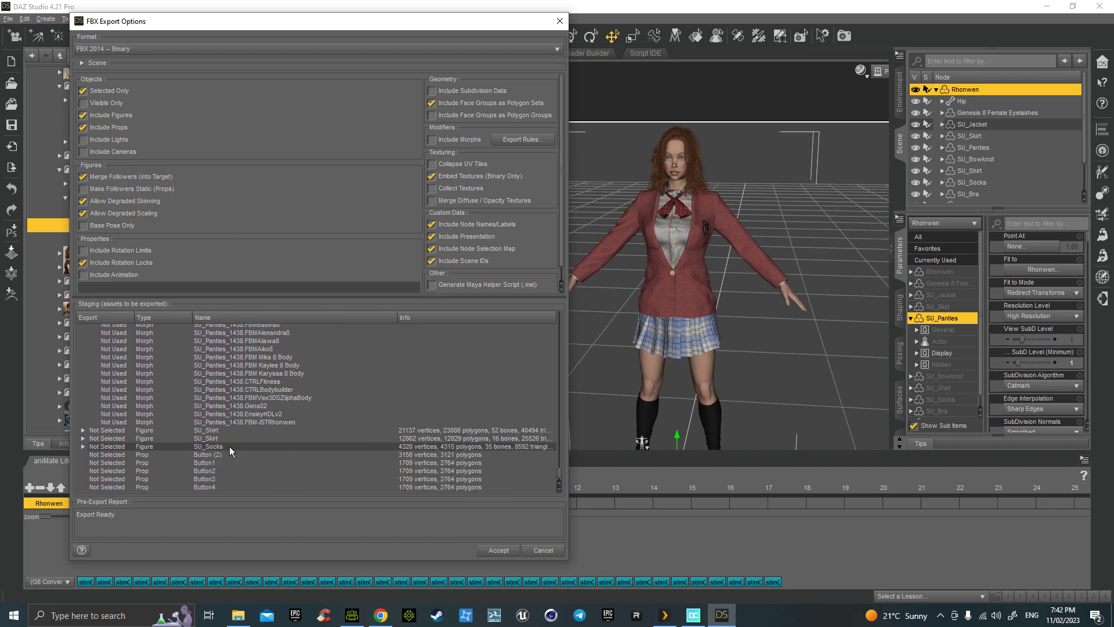
scroll(220, 396, "up", 8)
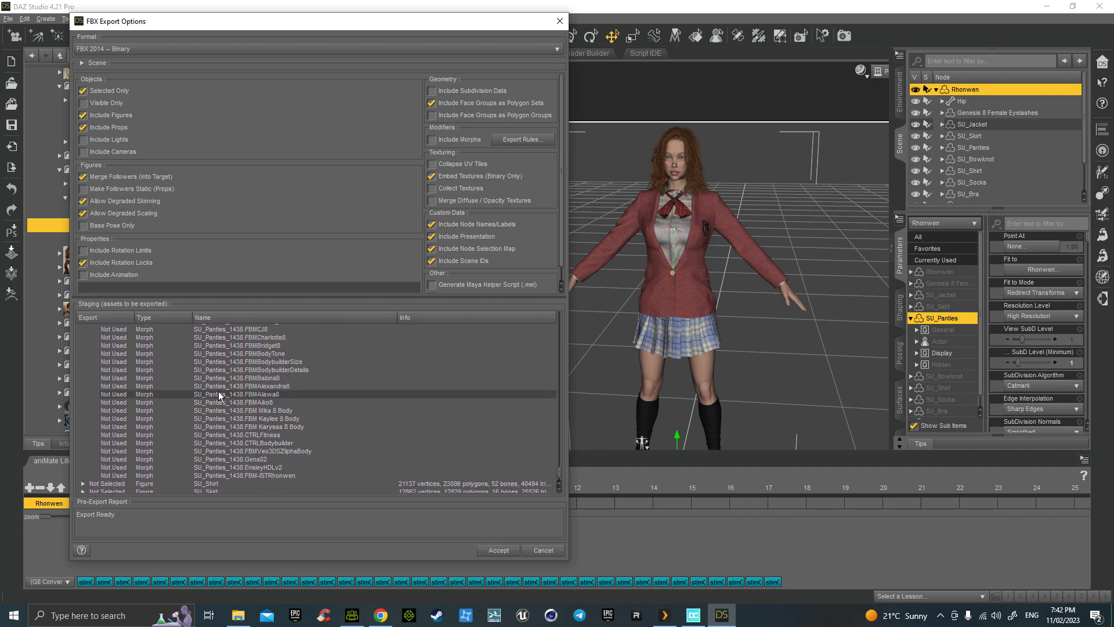
scroll(219, 396, "up", 8)
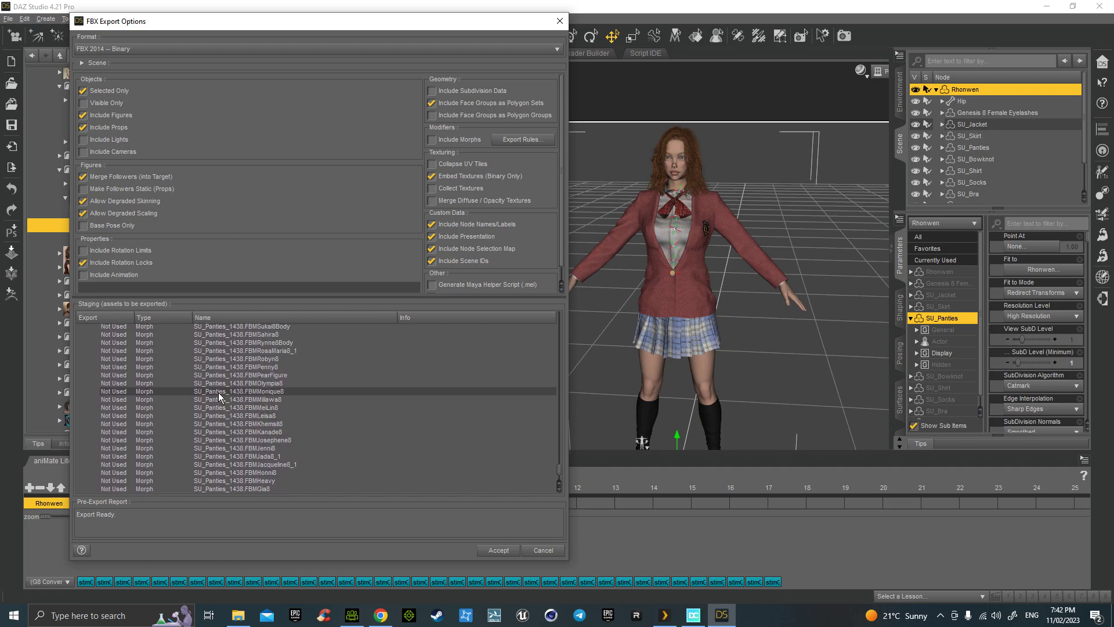
scroll(219, 396, "up", 2)
scroll(219, 396, "up", 8)
scroll(219, 396, "down", 7)
scroll(200, 406, "down", 10)
scroll(139, 432, "down", 2)
Expand the SU_Shirt figure in the staging list and locate its PBMBreasts morphs
left_click(83, 407)
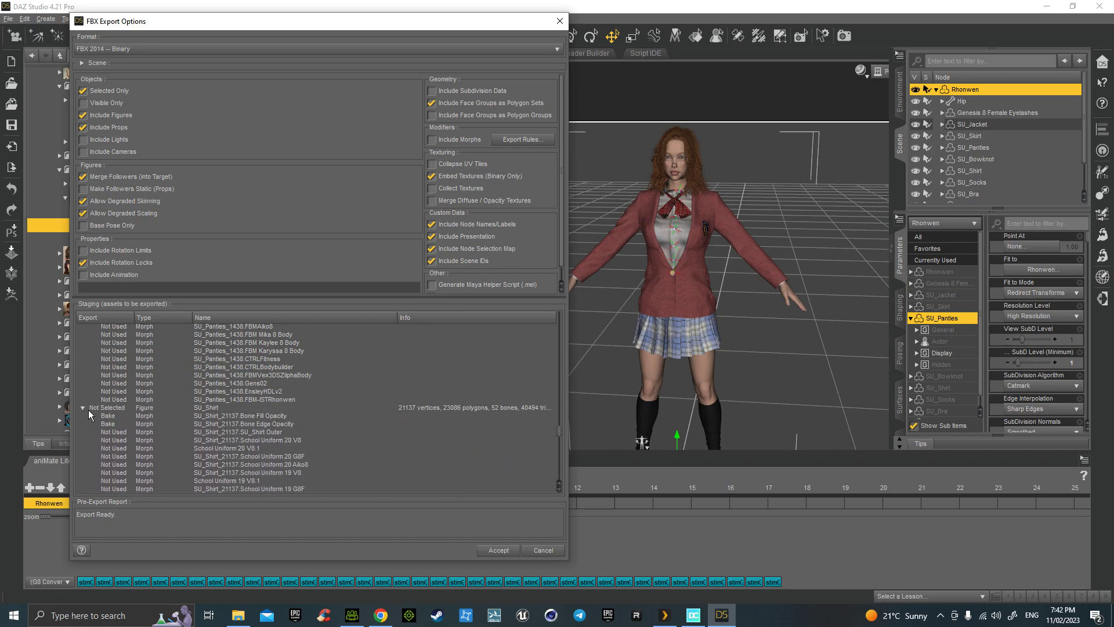
scroll(186, 430, "down", 5)
scroll(187, 429, "down", 10)
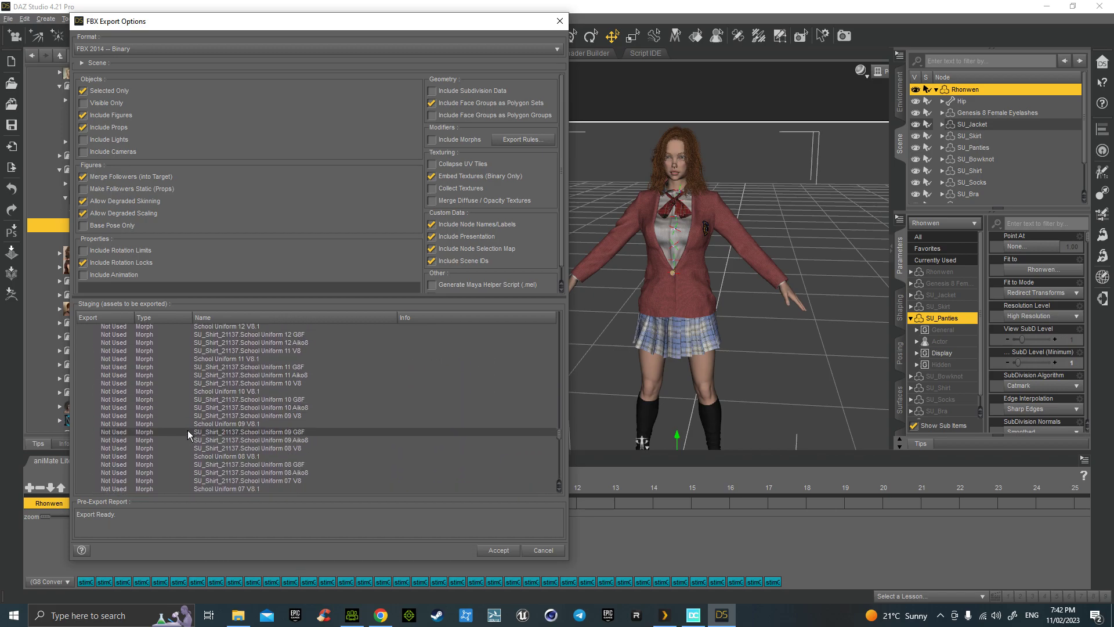
scroll(241, 429, "down", 10)
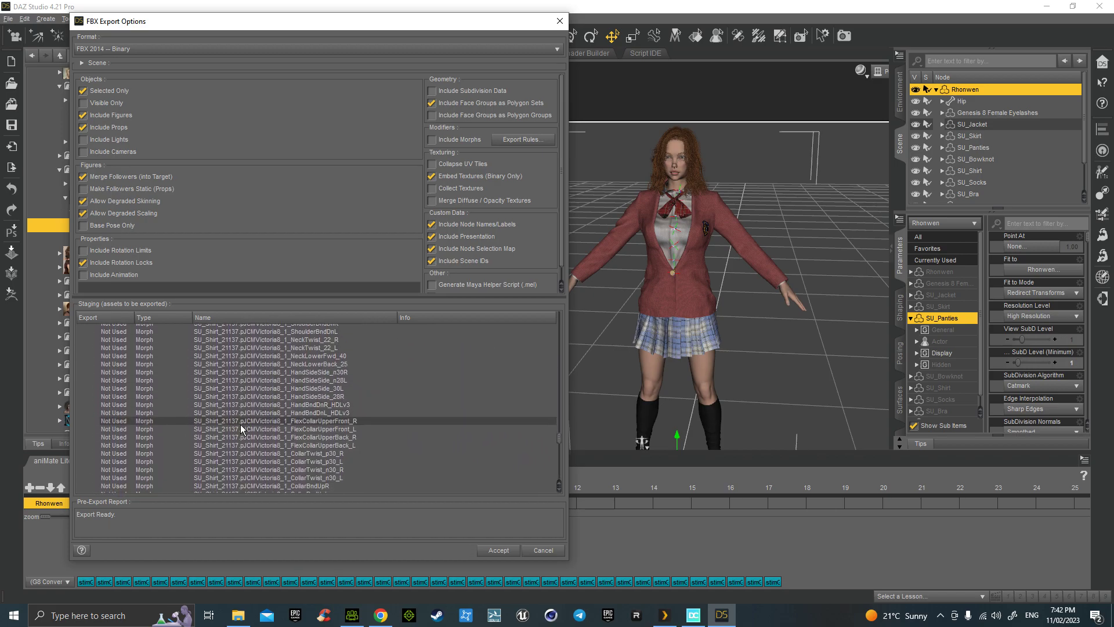
scroll(244, 429, "down", 10)
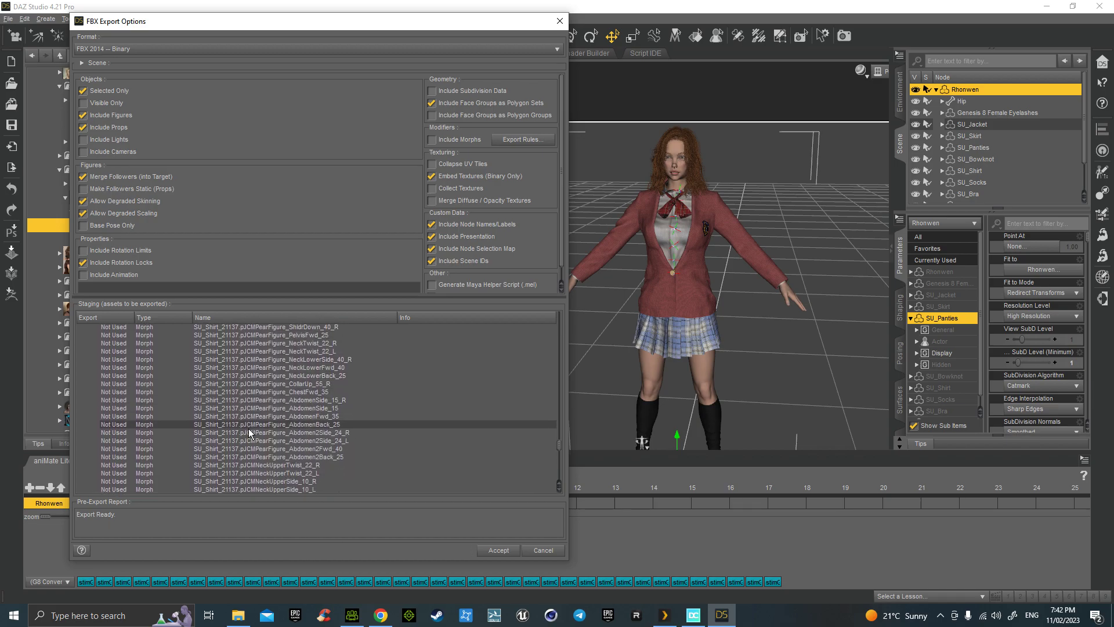
scroll(248, 428, "down", 8)
scroll(248, 432, "down", 10)
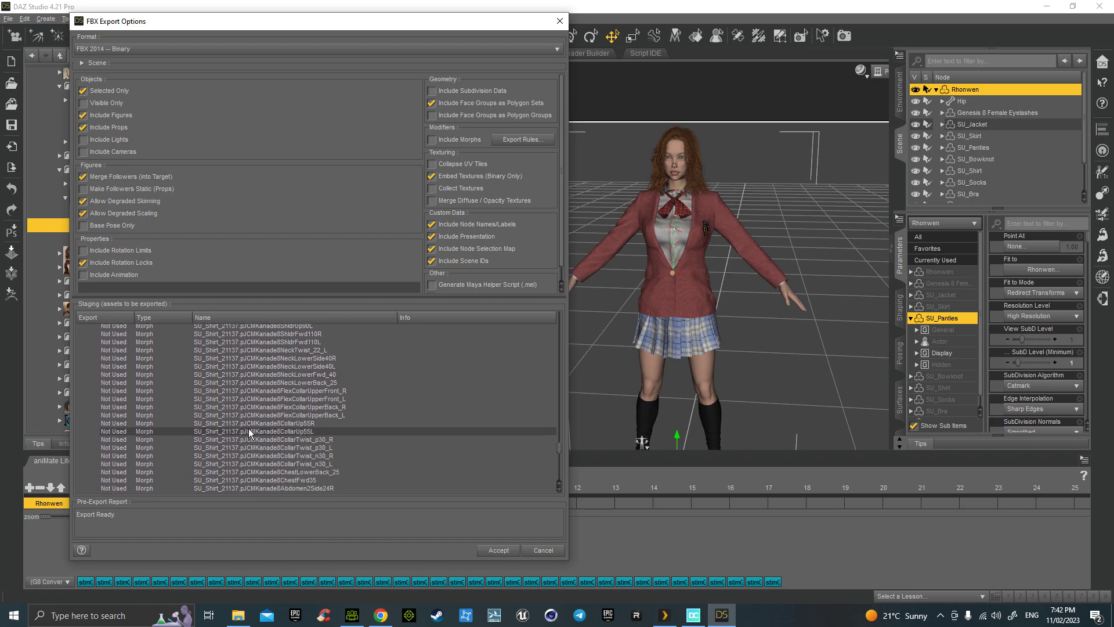
scroll(248, 428, "down", 10)
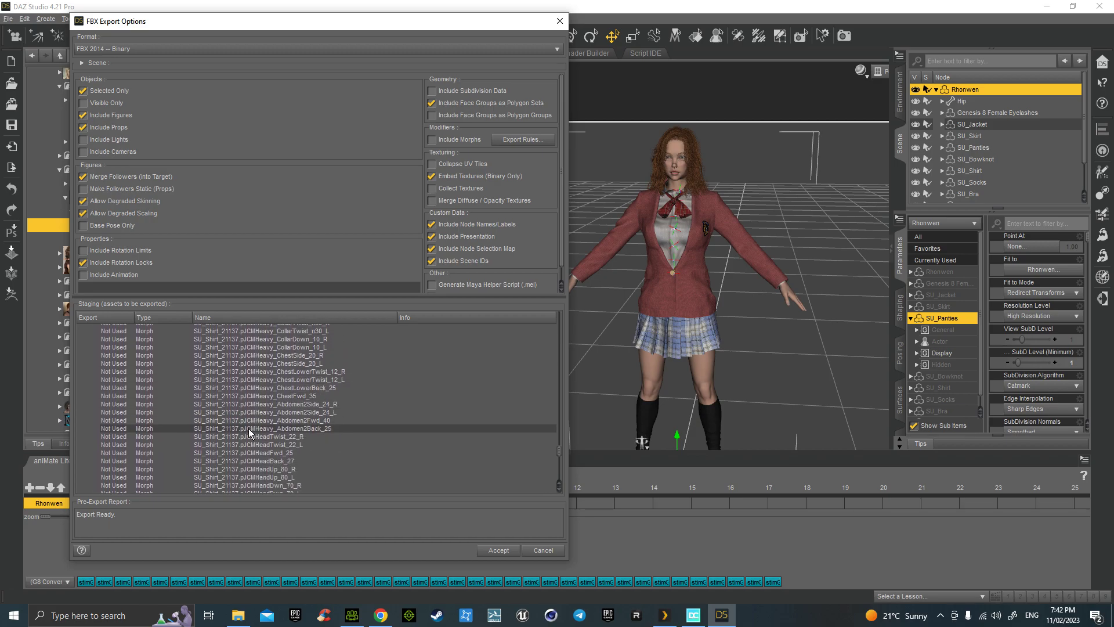
scroll(248, 428, "down", 10)
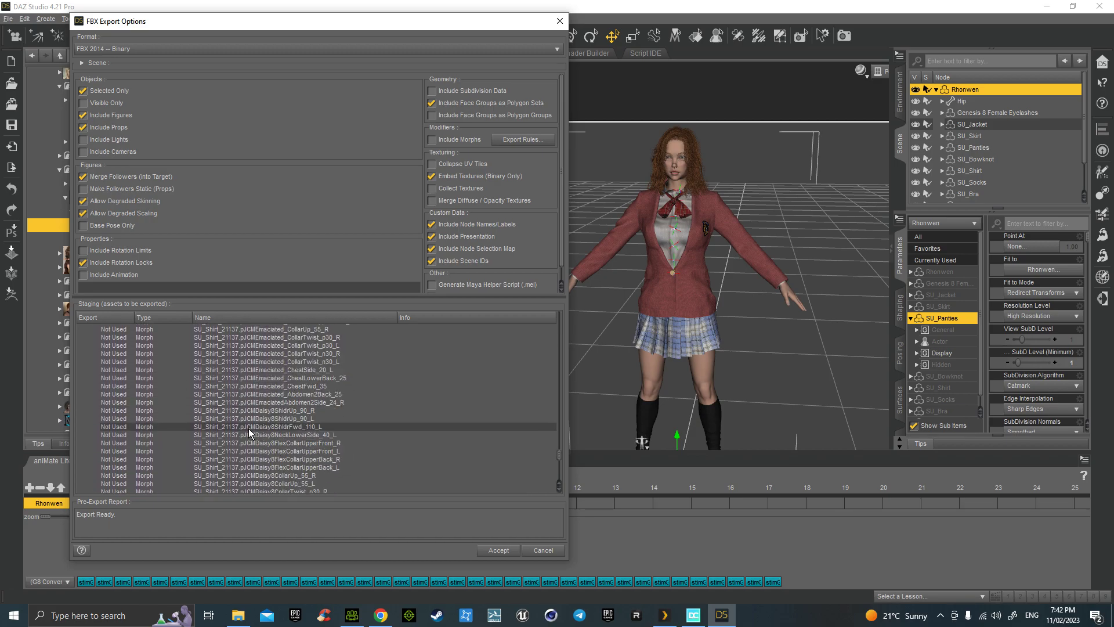
scroll(249, 432, "down", 10)
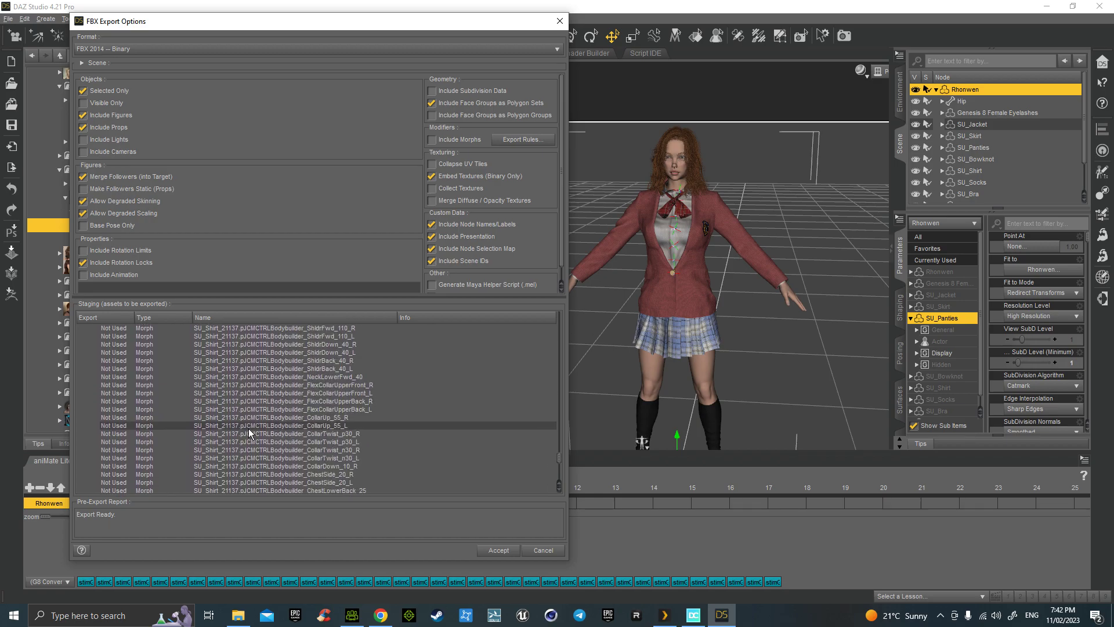
scroll(249, 432, "down", 10)
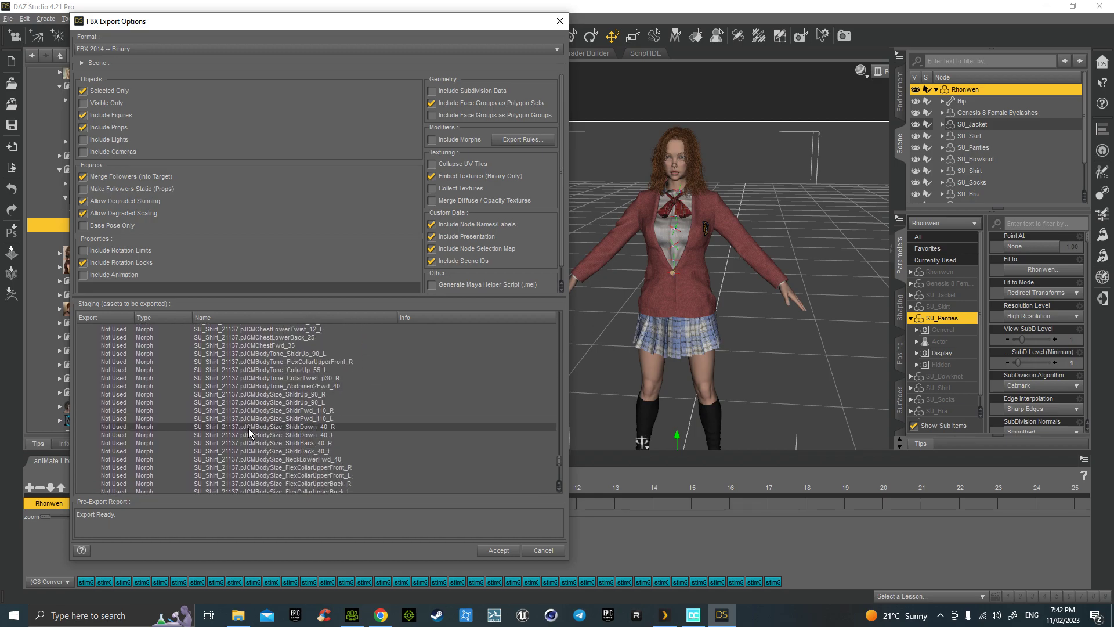
scroll(249, 432, "down", 10)
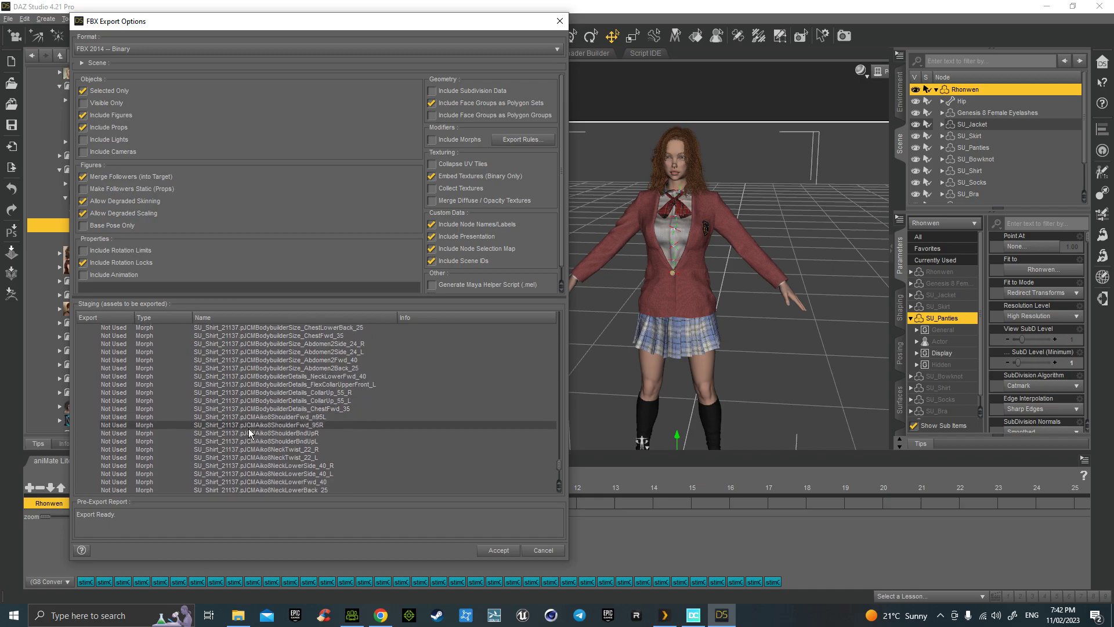
scroll(248, 428, "down", 8)
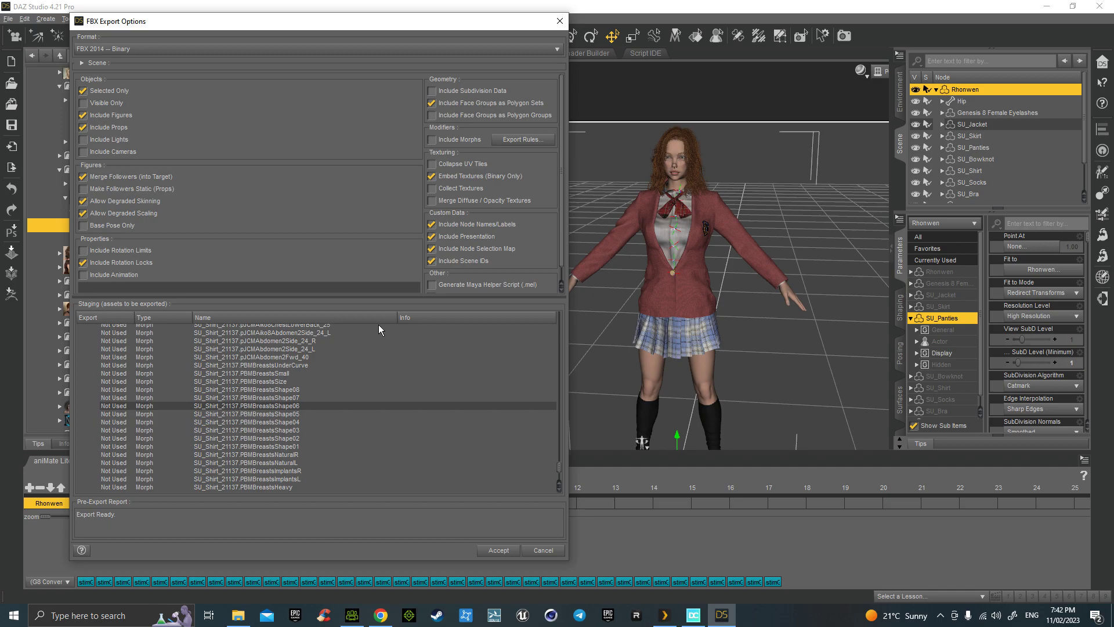
Make morph rule 5 match "SU_Shirt_21137.PBMBreasts" with the Export action and accept the rules
left_click(526, 141)
double_click(551, 156)
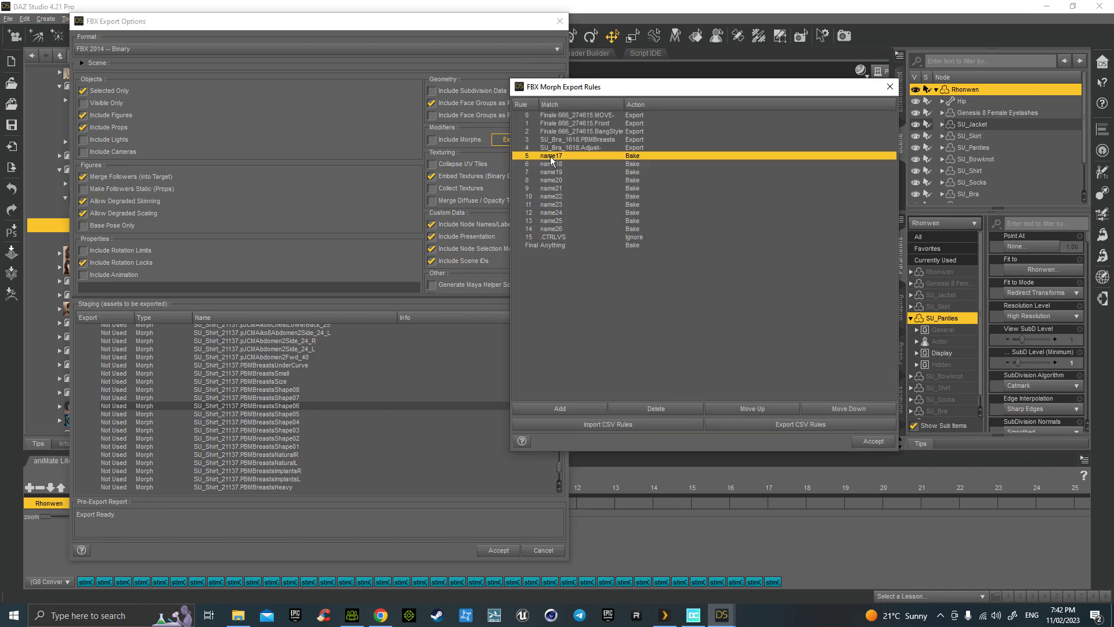
type("SU_Shirt_21137.PBMBreastsShape06")
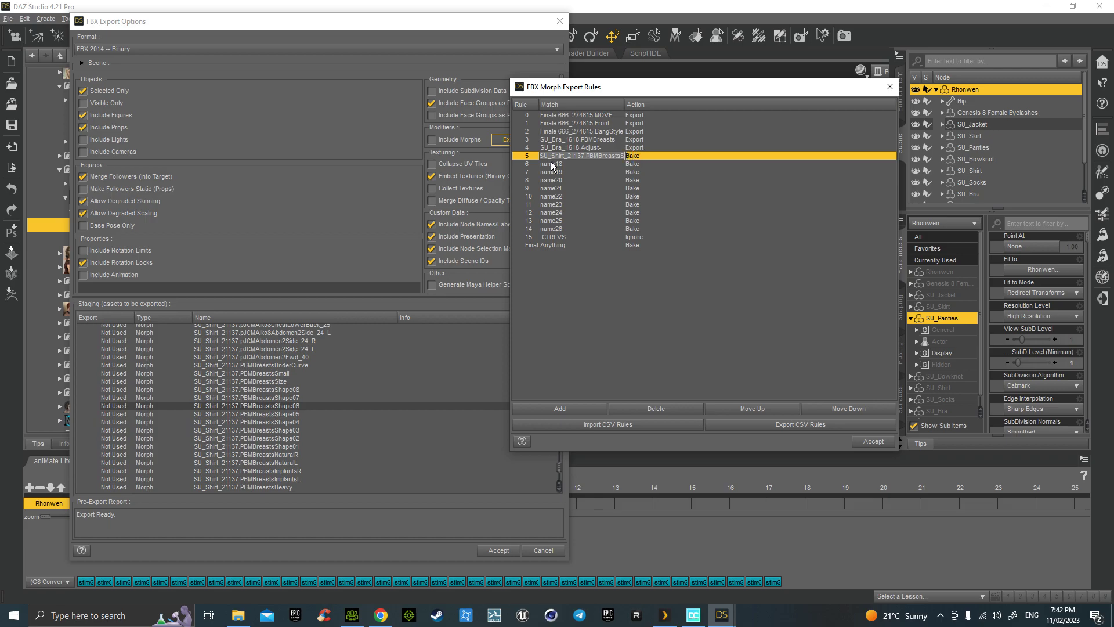
left_click(645, 158)
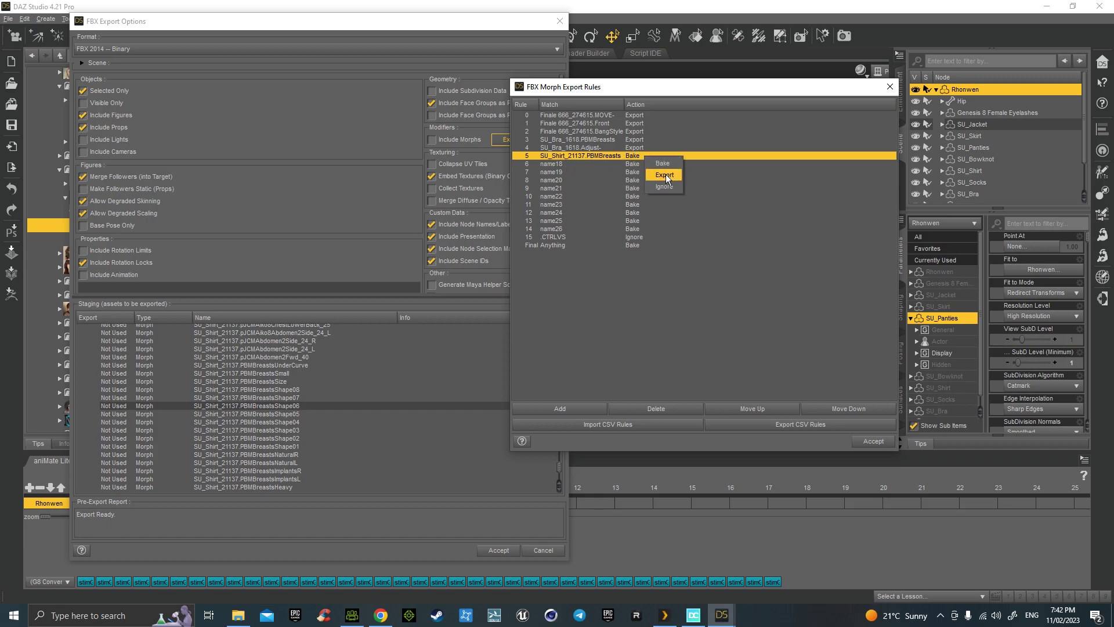
left_click(872, 441)
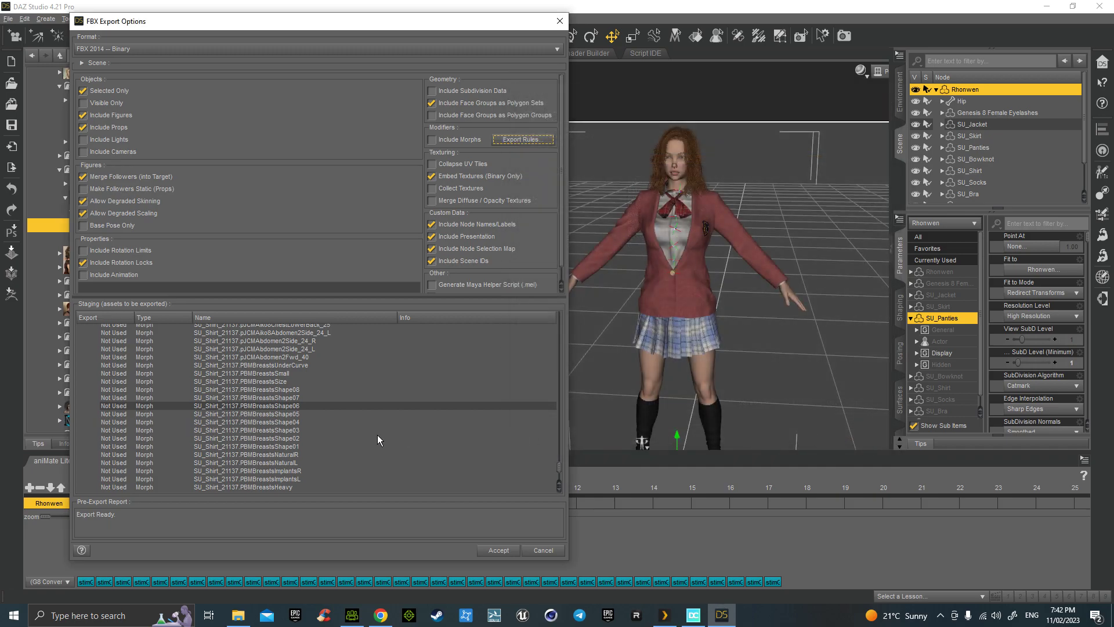
Make morph rule 6 also match "SU_Shirt_21137.PBMBreasts", set its action to Export and accept the rules
scroll(235, 415, "down", 5)
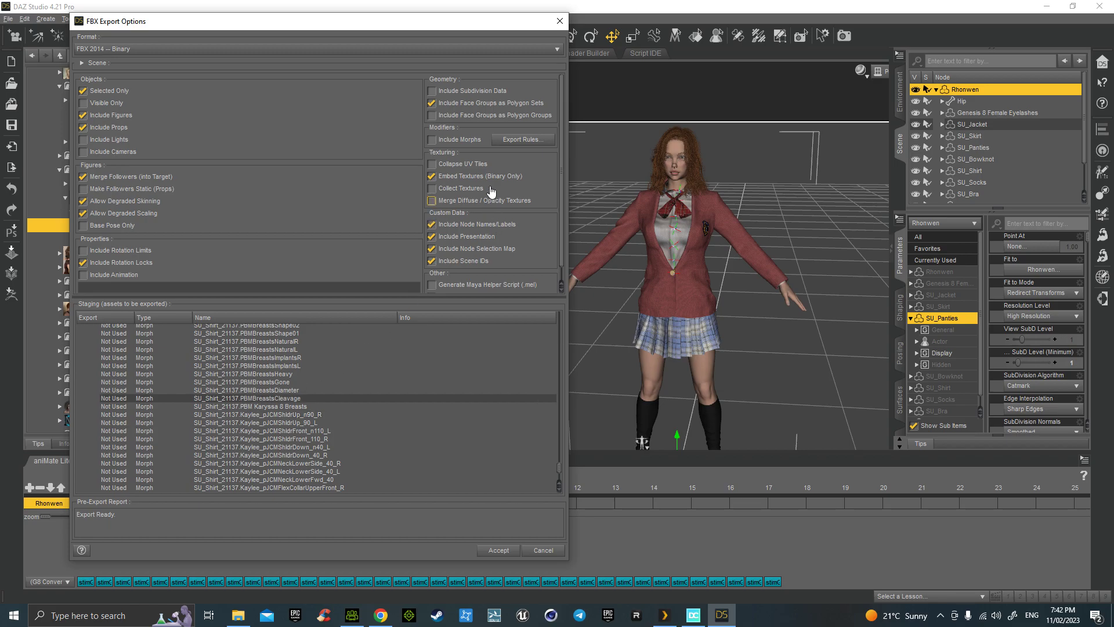
left_click(513, 141)
left_click(565, 164)
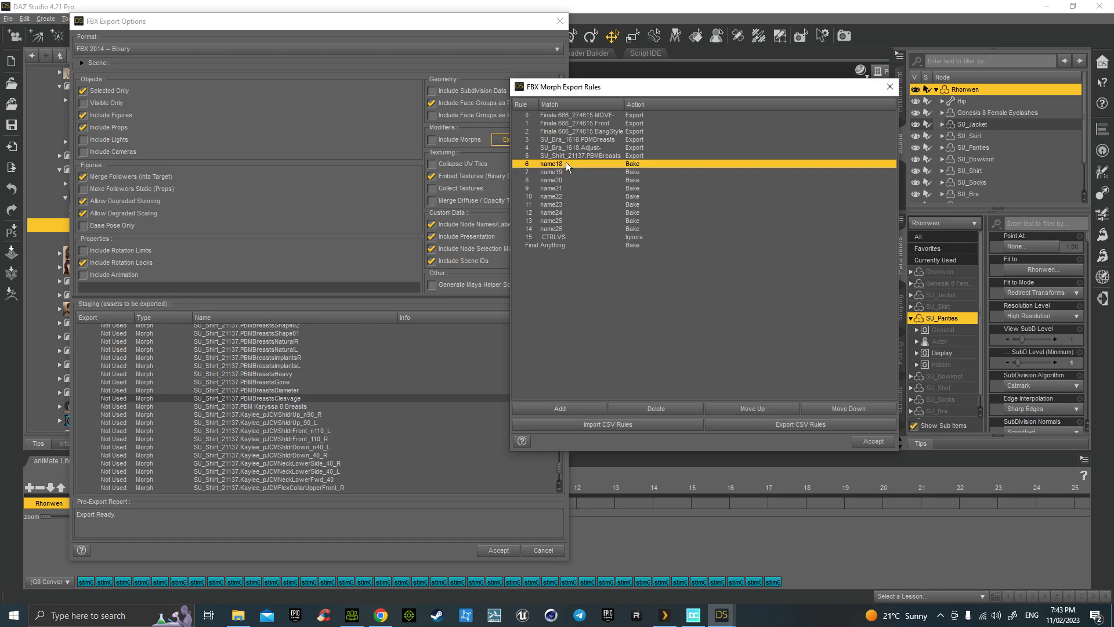
type("SU_Shirt_21137.PBMBreastsCleavage")
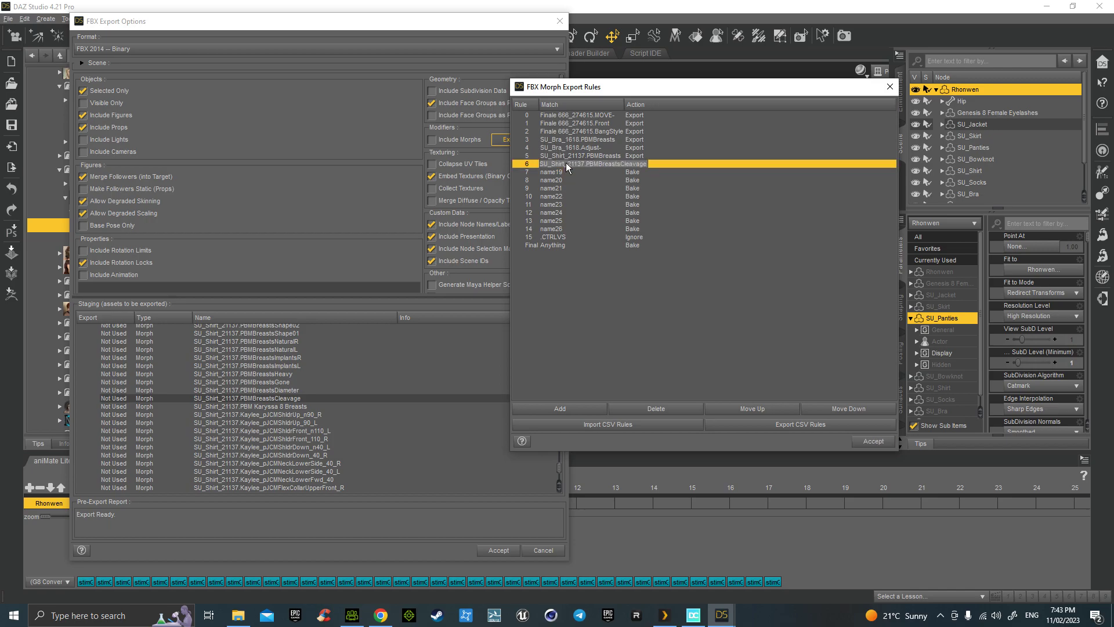
key("BackSpace")
left_click(631, 164)
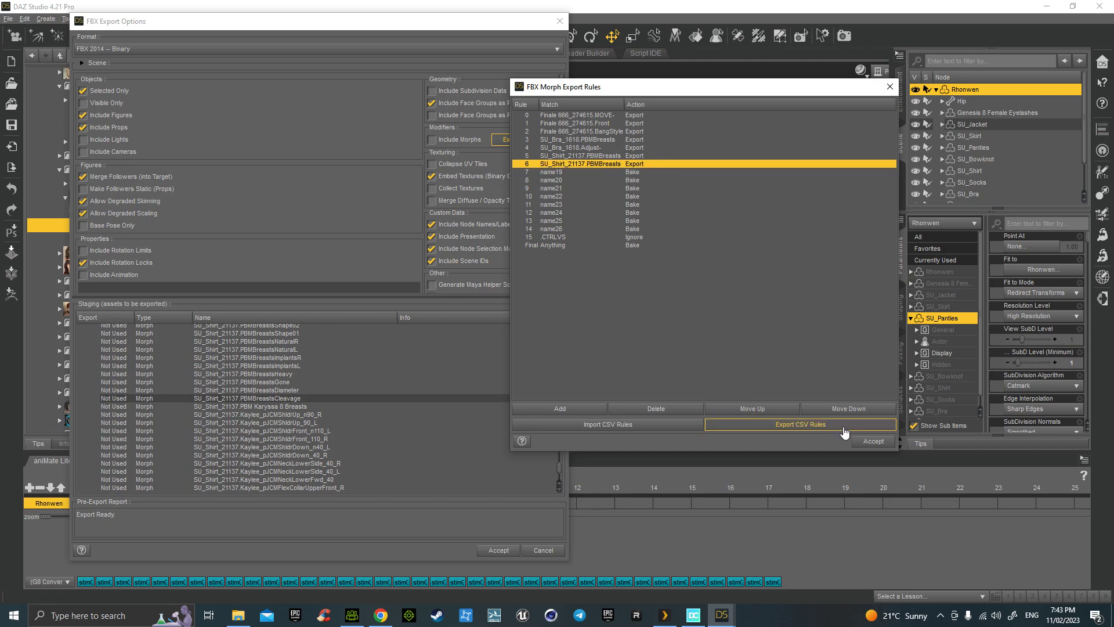
left_click(864, 440)
Look through the remaining SU_Shirt morph names in the staging list down to the last entry
scroll(265, 455, "down", 10)
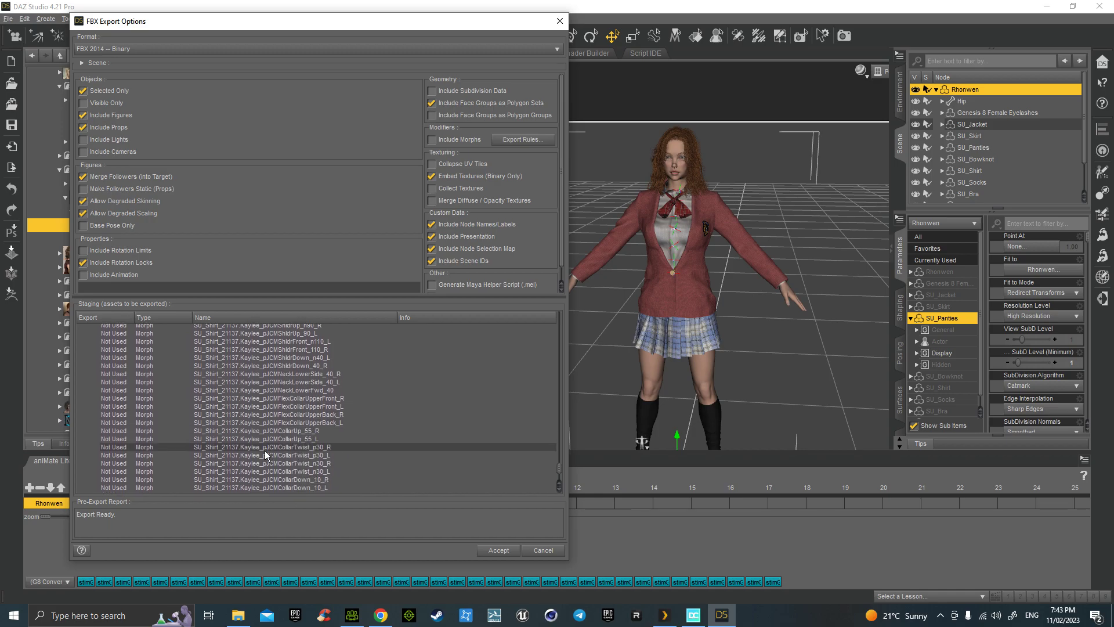
scroll(265, 454, "down", 10)
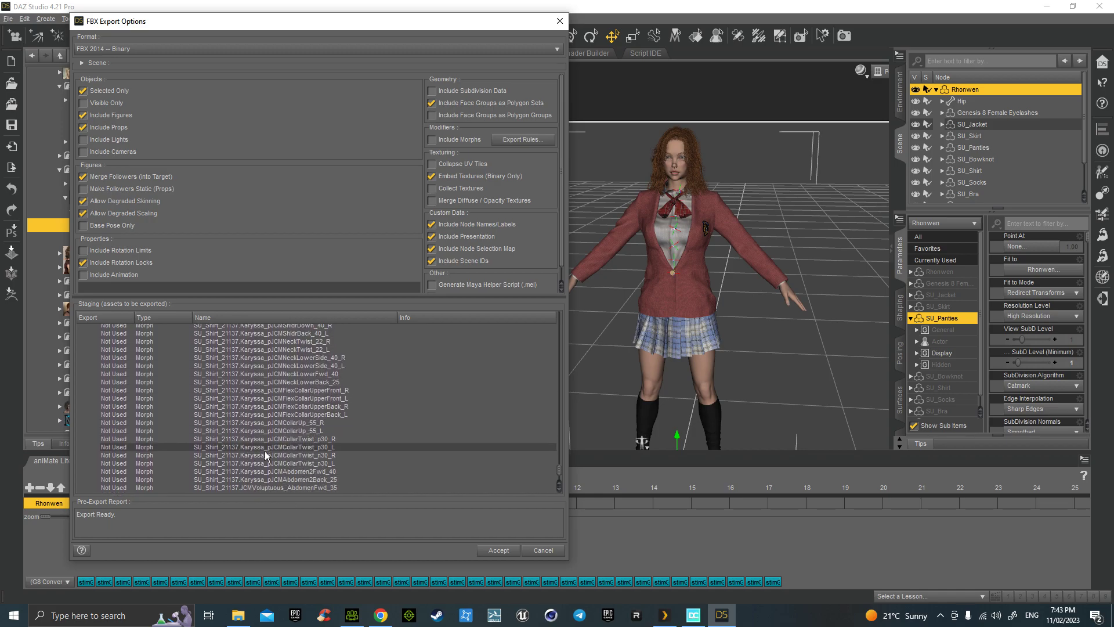
scroll(265, 451, "down", 10)
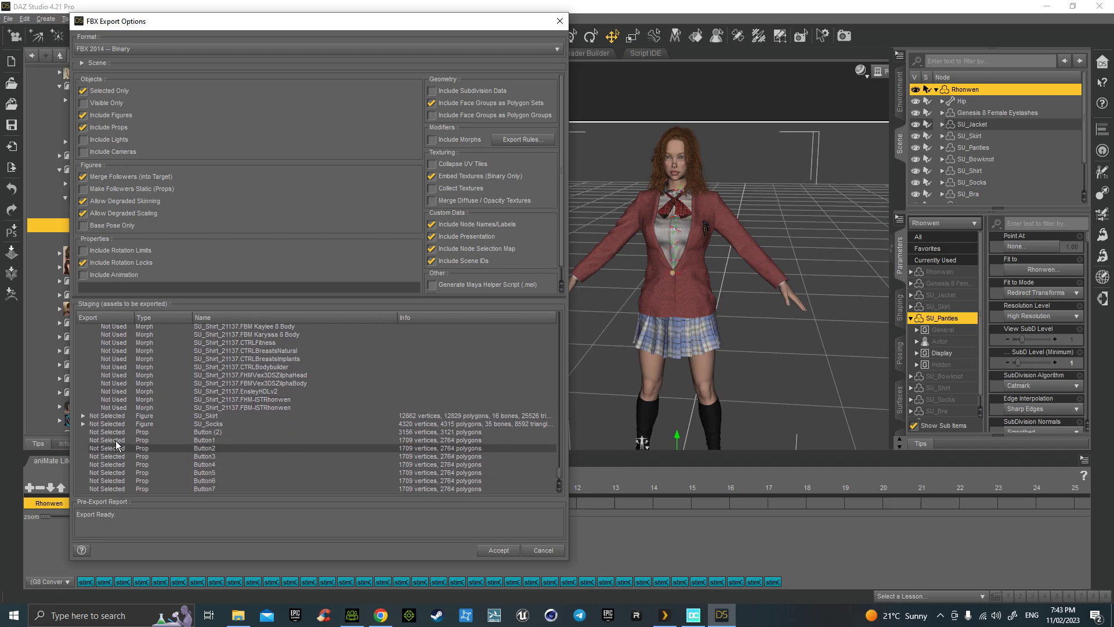
Expand the SU_Skirt figure in the staging list and locate its Adjust morphs for the thighs and belt
left_click(82, 416)
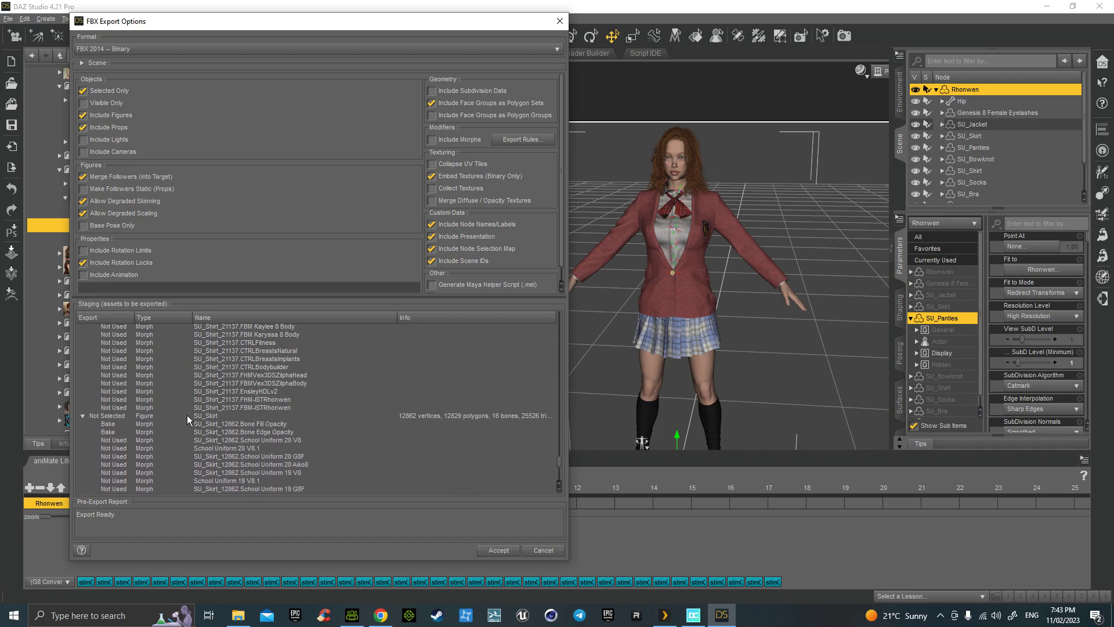
scroll(197, 423, "down", 4)
scroll(207, 428, "down", 17)
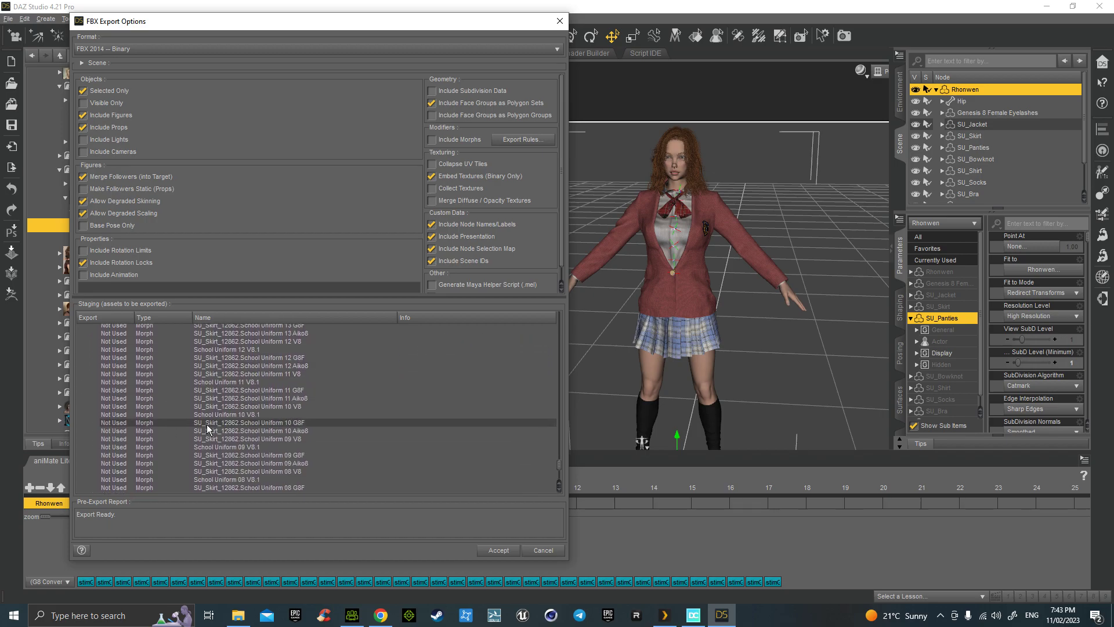
scroll(207, 428, "down", 18)
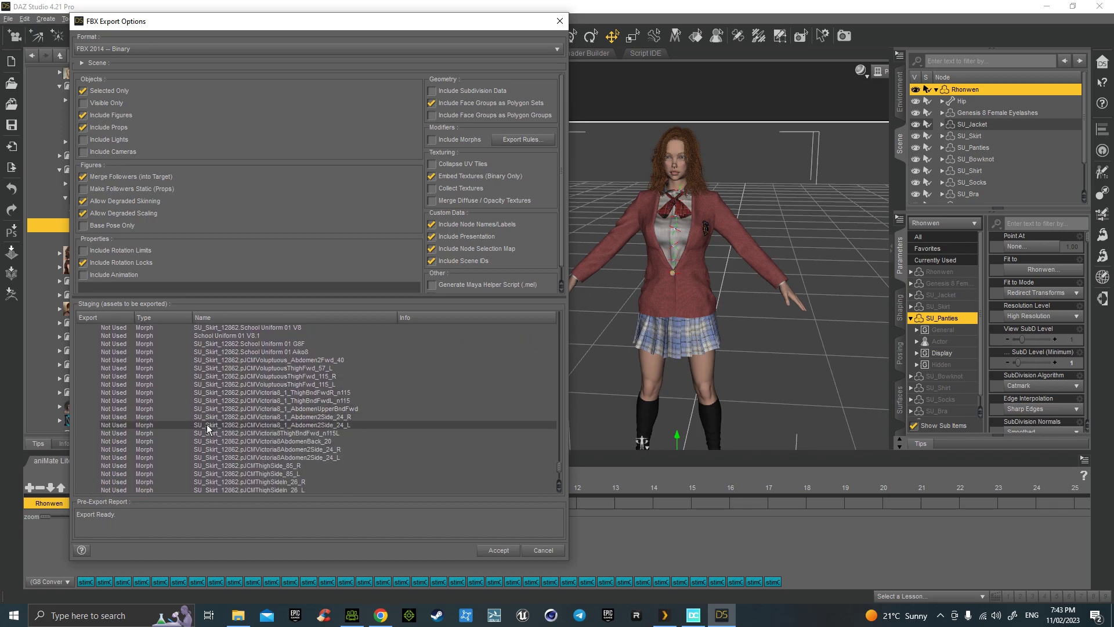
scroll(207, 428, "down", 18)
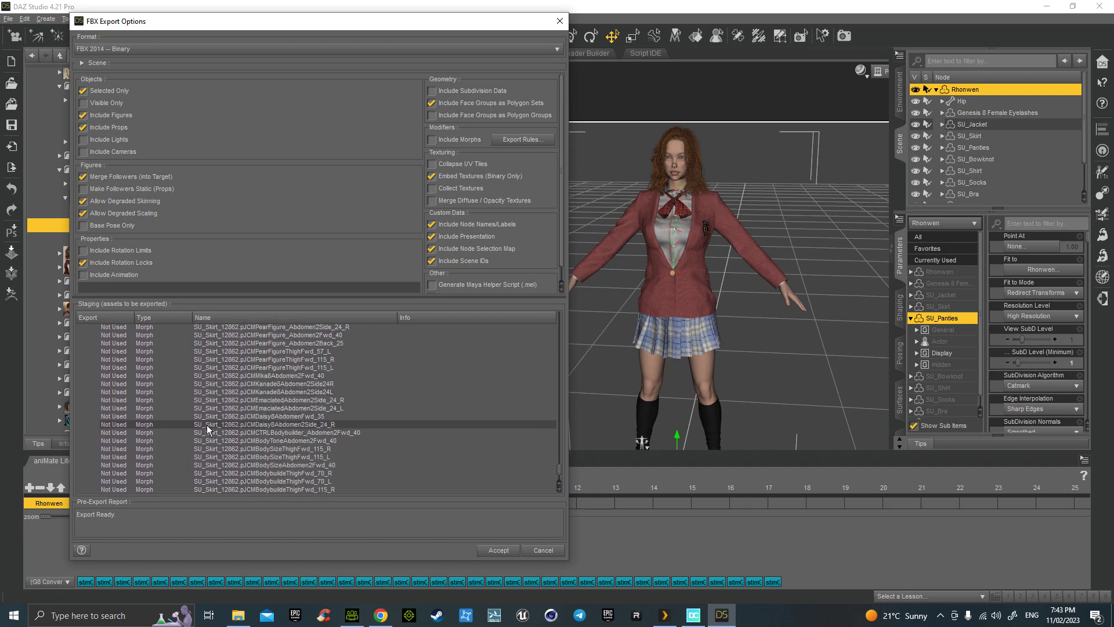
scroll(208, 428, "down", 18)
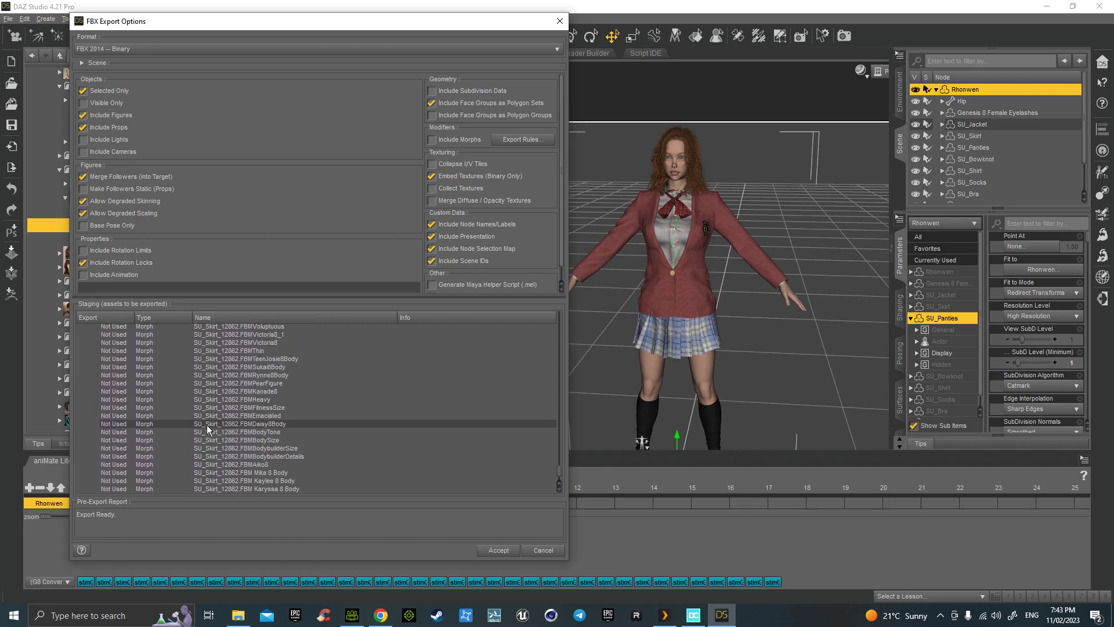
scroll(207, 429, "down", 1)
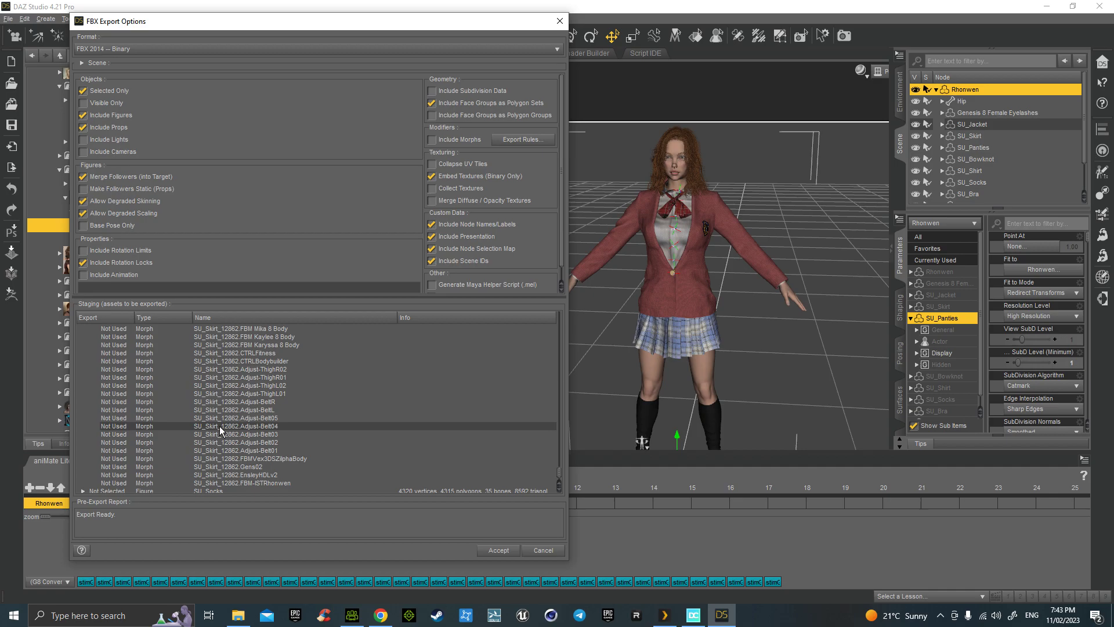
scroll(218, 384, "down", 1)
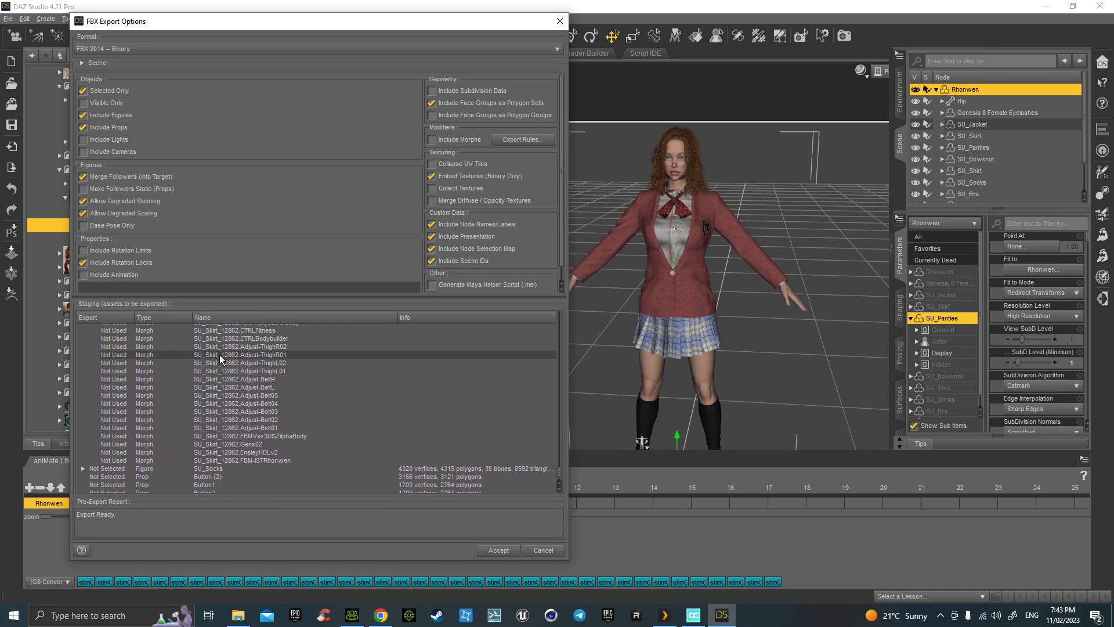
Make morph export rule 7 match "SU_Skirt_12862.Adjust-Thigh" with the Export action and accept the rules
left_click(522, 139)
left_click(559, 172)
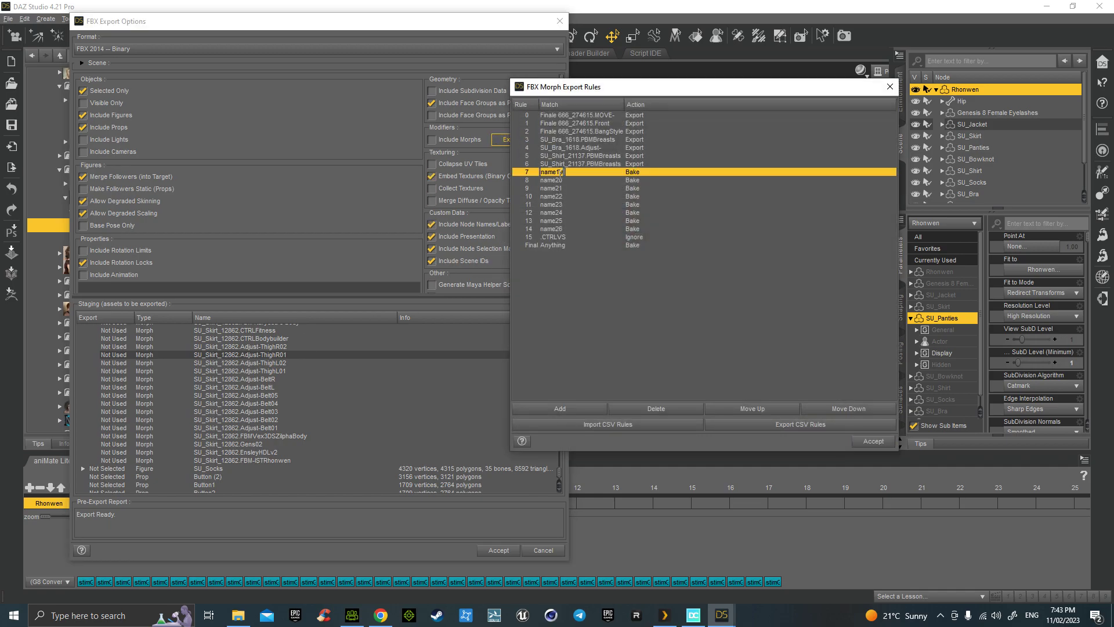
type("SU_Skirt_12862.Adjust-ThighR01")
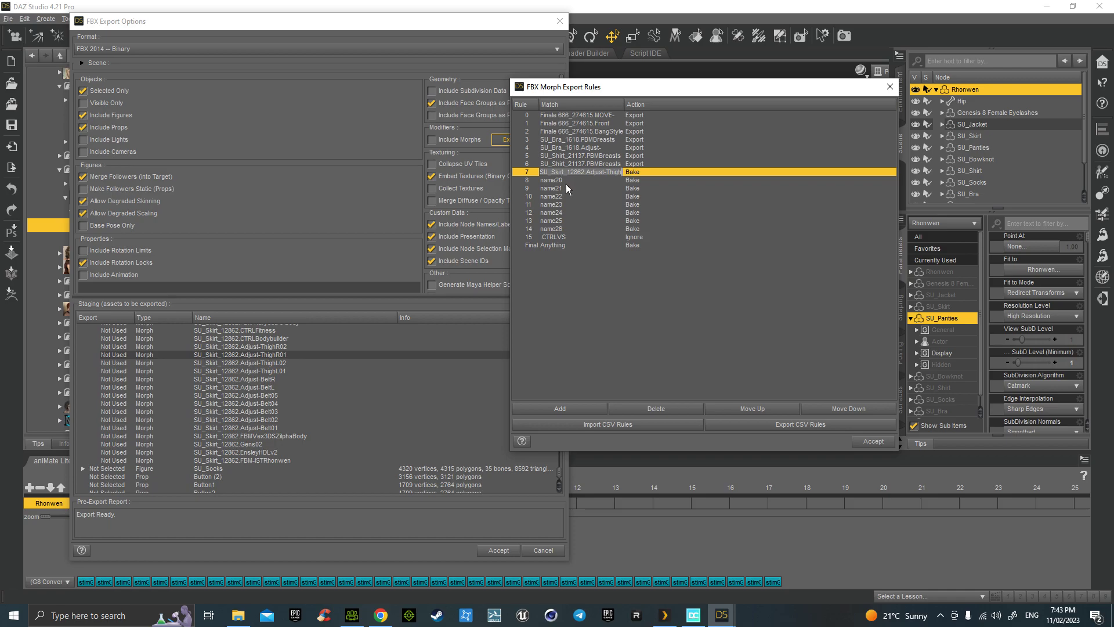
left_click(642, 172)
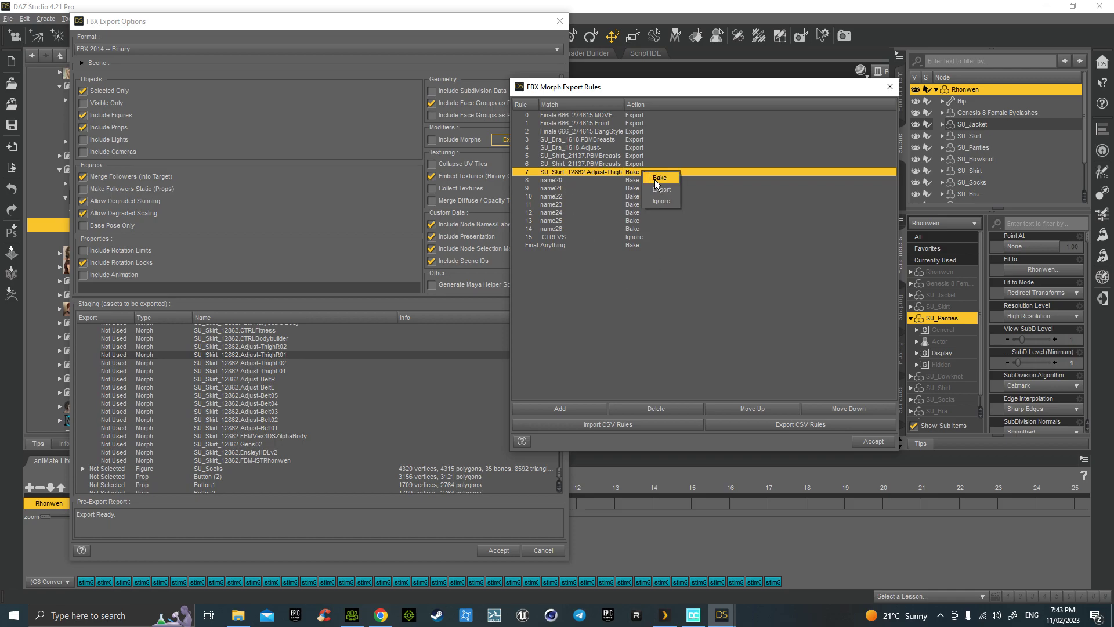
left_click(661, 189)
left_click(873, 441)
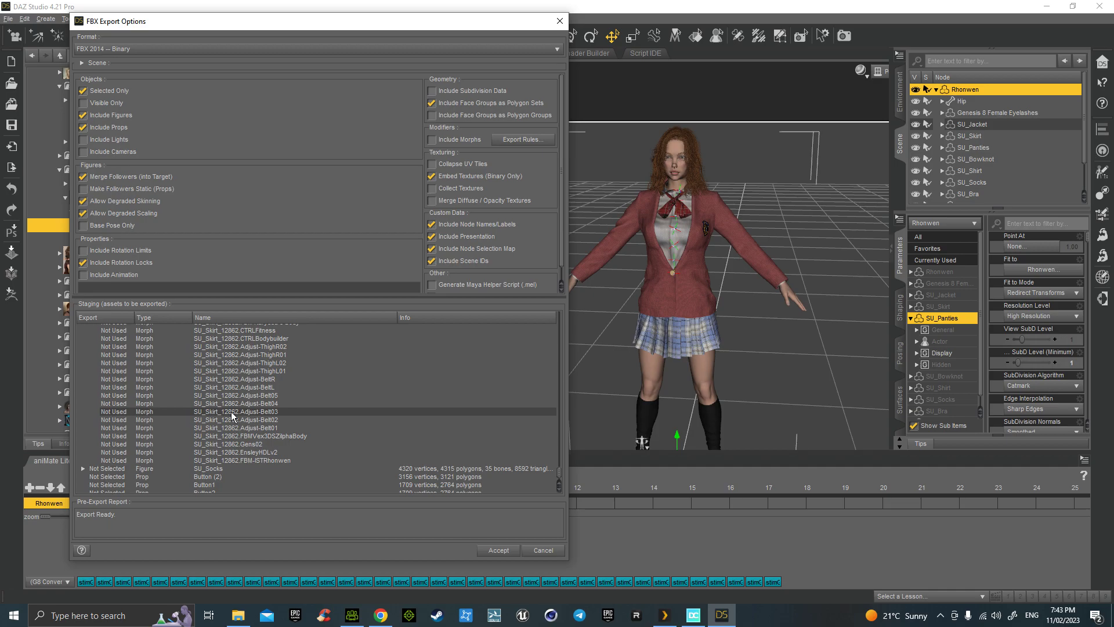
Make morph export rule 8 match "SU_Skirt_12862.Adjust-Belt" with the Export action and accept the rules
left_click(515, 139)
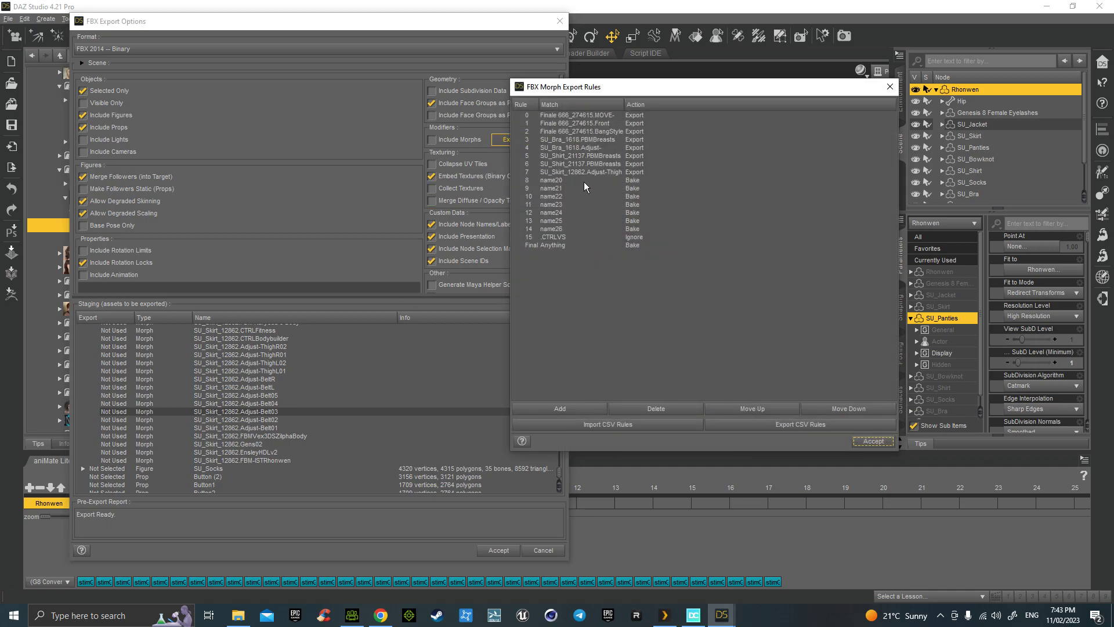
left_click(564, 180)
type("SU_Skirt_12862.Adjust-Belt03")
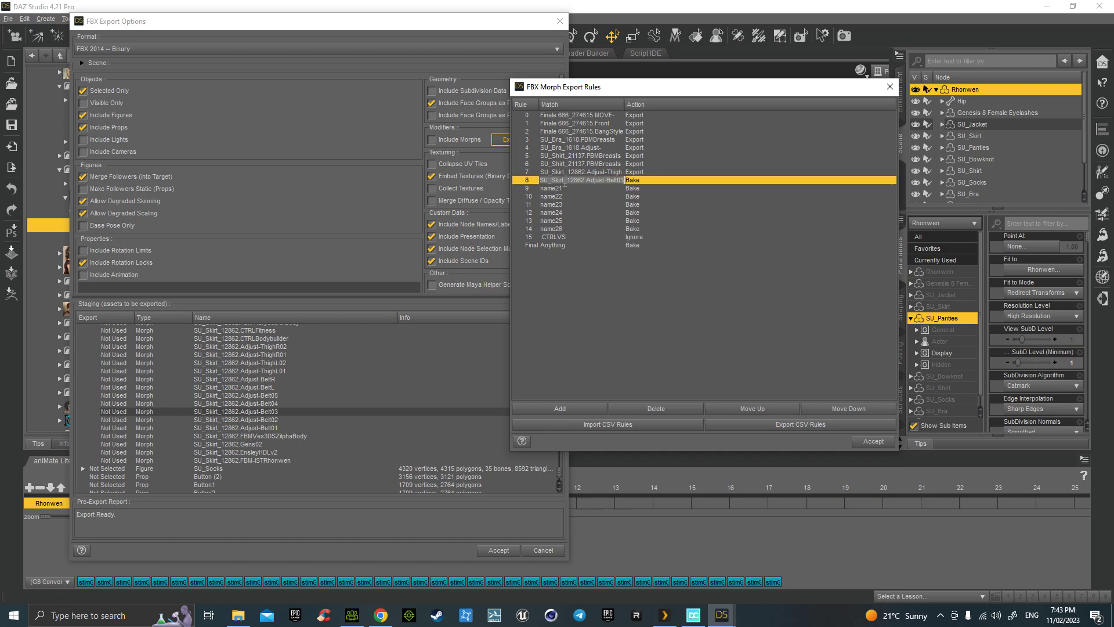
key("BackSpace")
key("BackSpace")
right_click(633, 175)
left_click(652, 194)
right_click(633, 180)
left_click(644, 200)
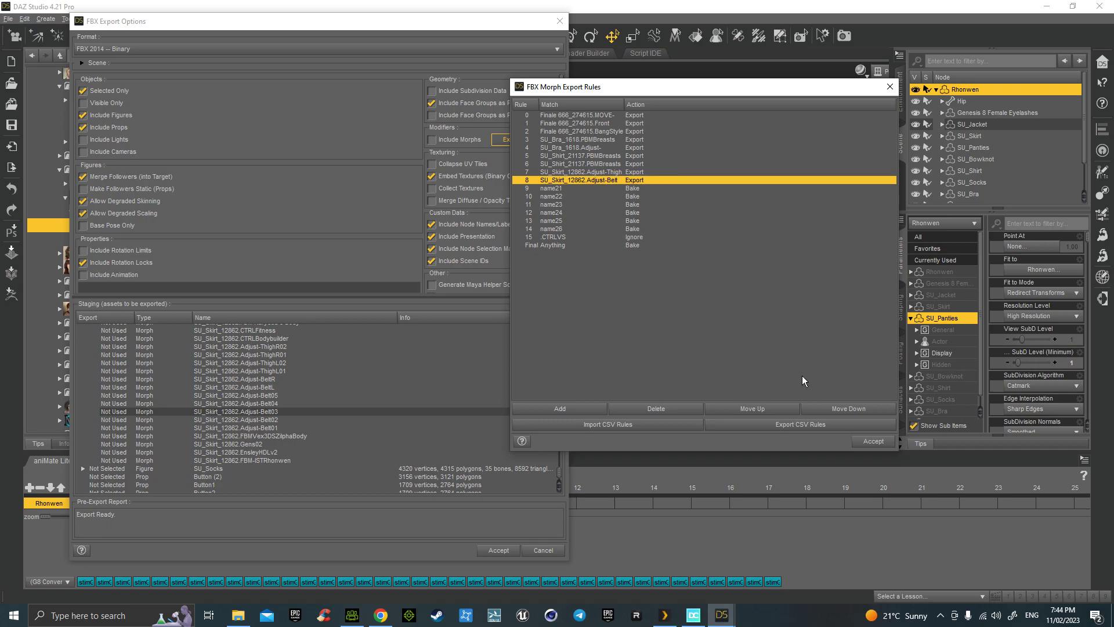
left_click(873, 441)
Expand the SU_Socks figure in the staging list and look through its morph names for any worth exporting
scroll(264, 462, "down", 2)
scroll(263, 463, "down", 1)
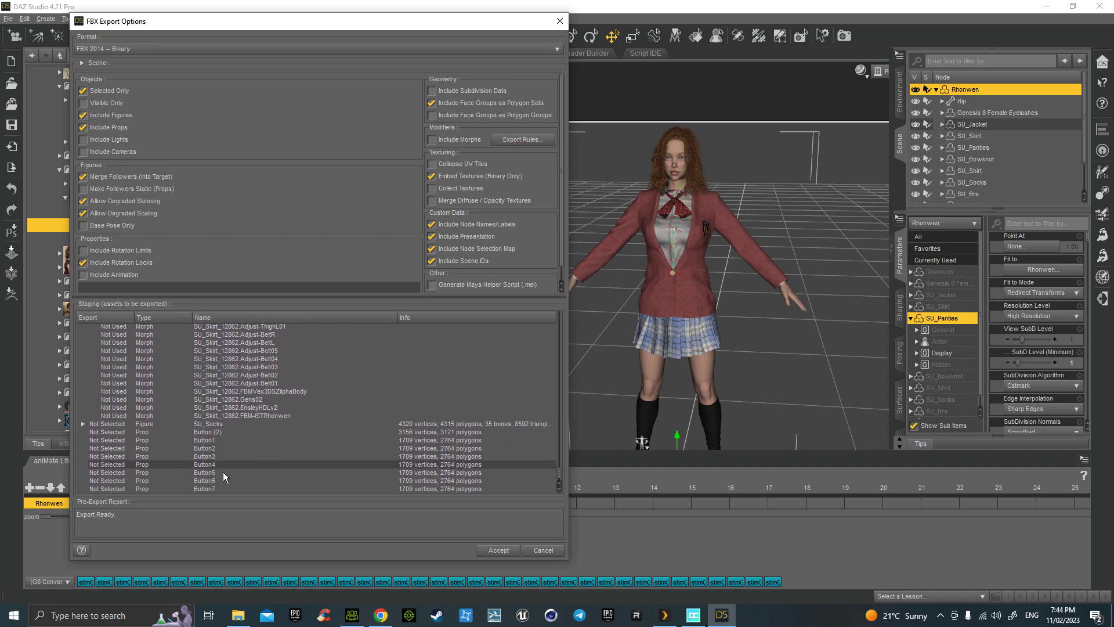
left_click(83, 424)
scroll(219, 424, "down", 5)
scroll(219, 429, "down", 15)
scroll(220, 432, "down", 7)
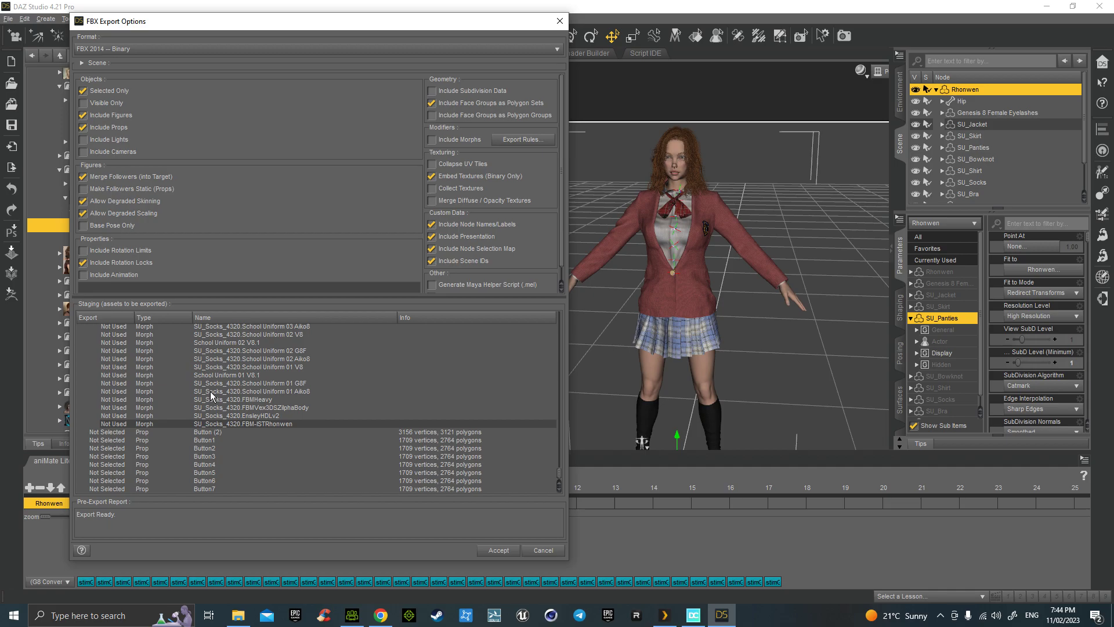
scroll(221, 404, "up", 6)
scroll(221, 405, "up", 9)
scroll(221, 404, "up", 8)
scroll(221, 404, "up", 3)
scroll(221, 405, "down", 7)
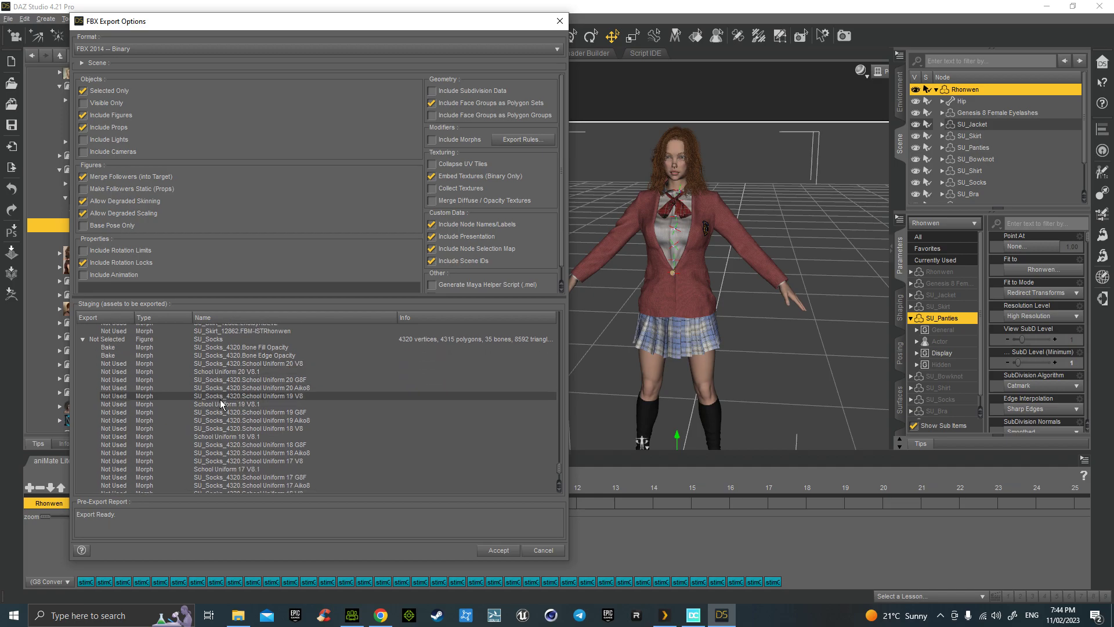
scroll(221, 405, "down", 14)
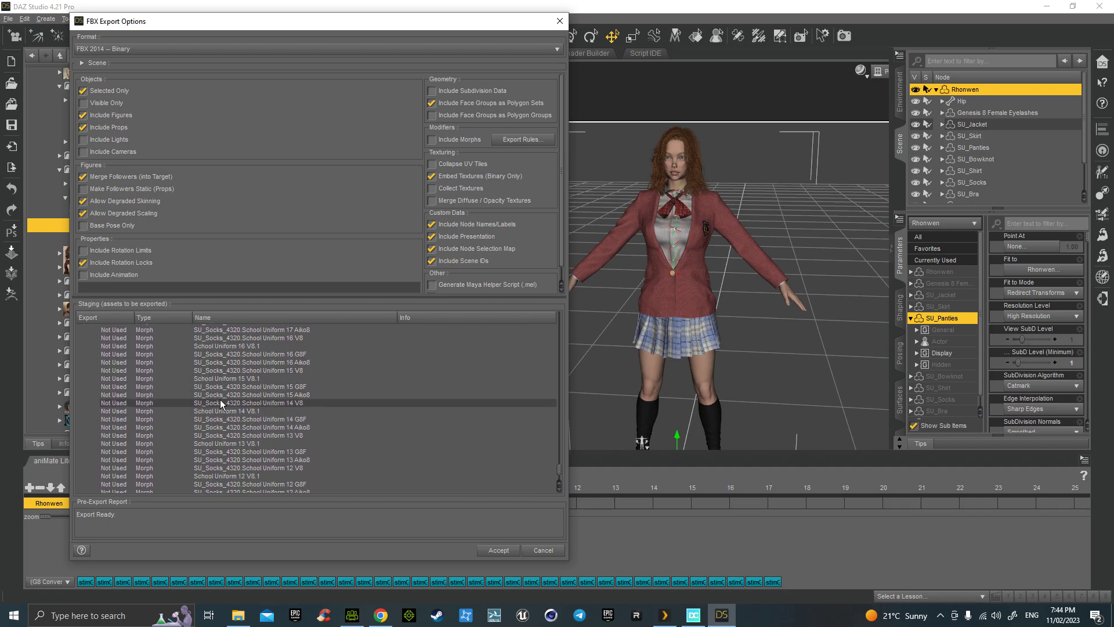
scroll(220, 400, "down", 6)
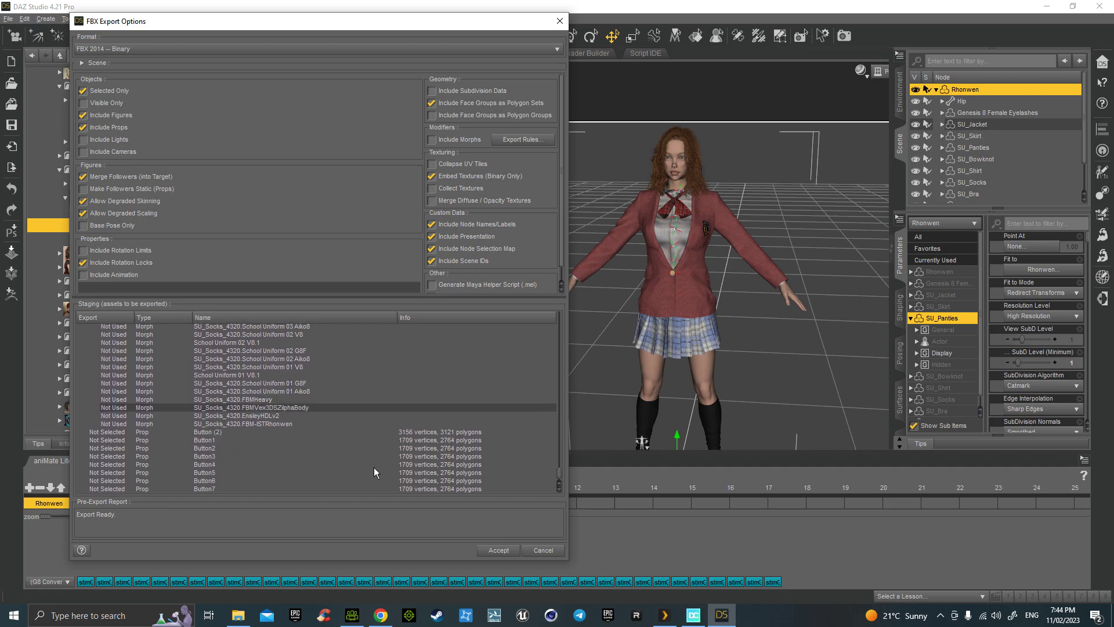
Include morphs in the FBX export and accept the export options
left_click(432, 140)
left_click(497, 551)
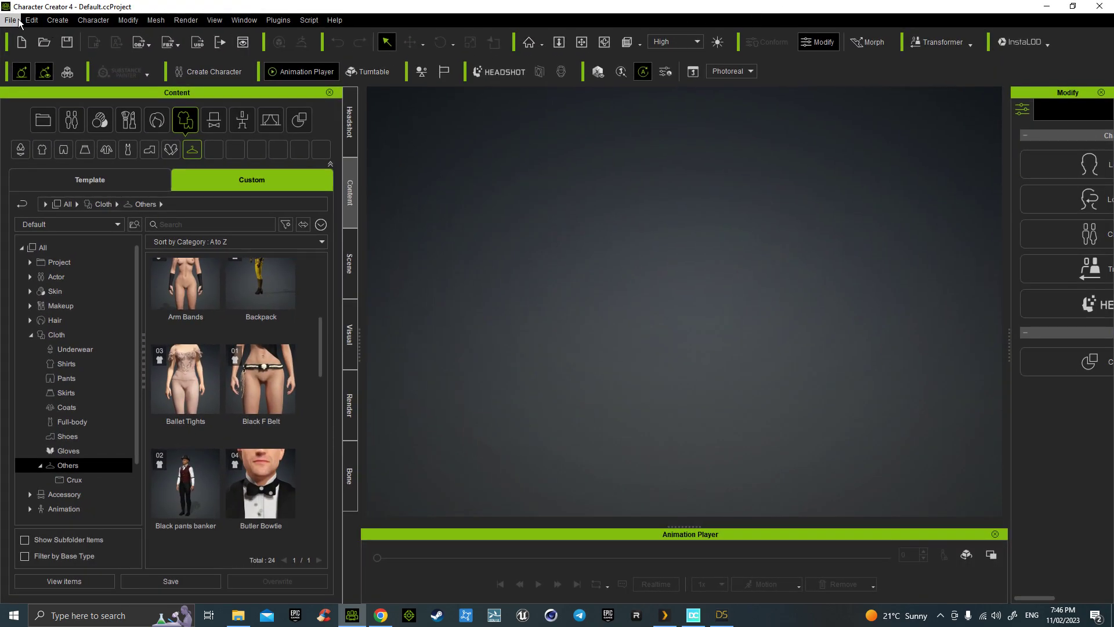
In Character Creator 4, load the sg FBX from the G8 folder through Transformer as CC3+, using ADVANCED texture loading
left_click(953, 44)
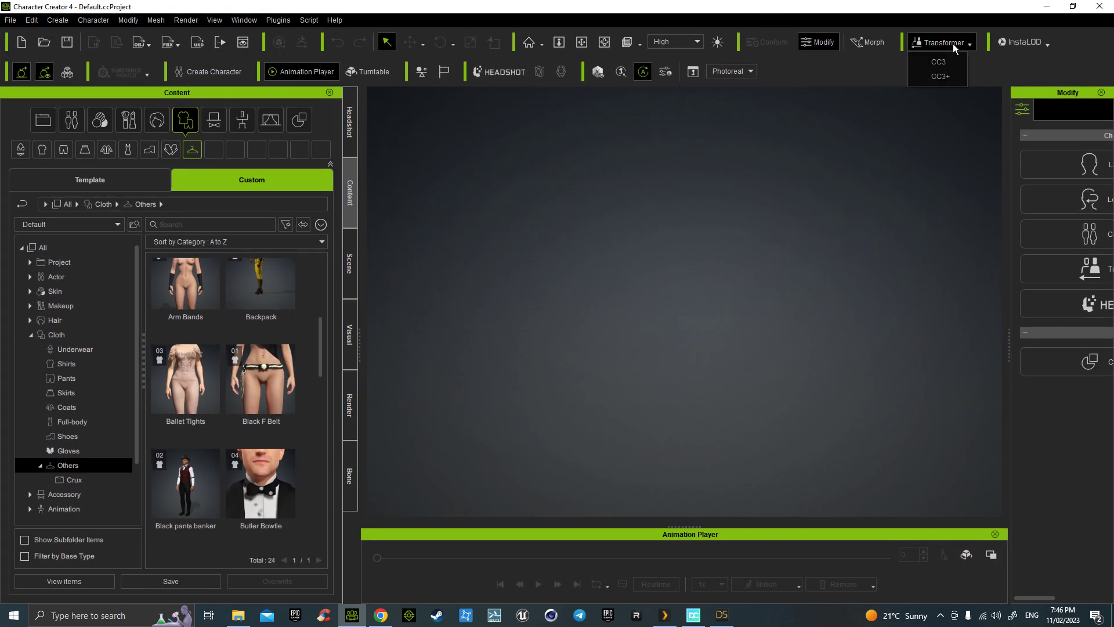
left_click(944, 76)
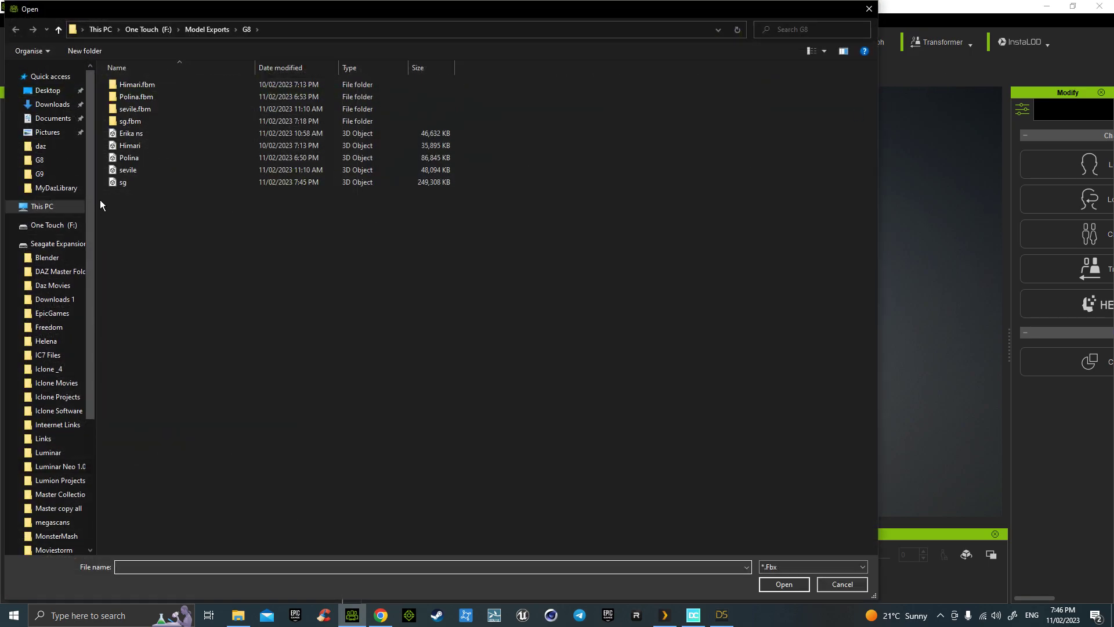
double_click(134, 183)
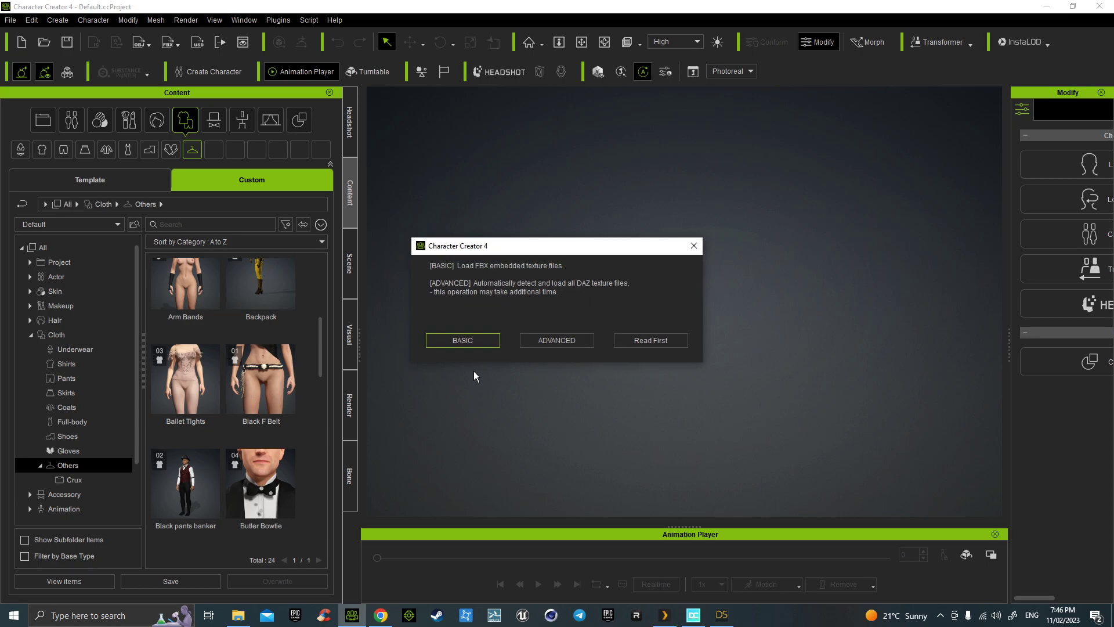
left_click(576, 338)
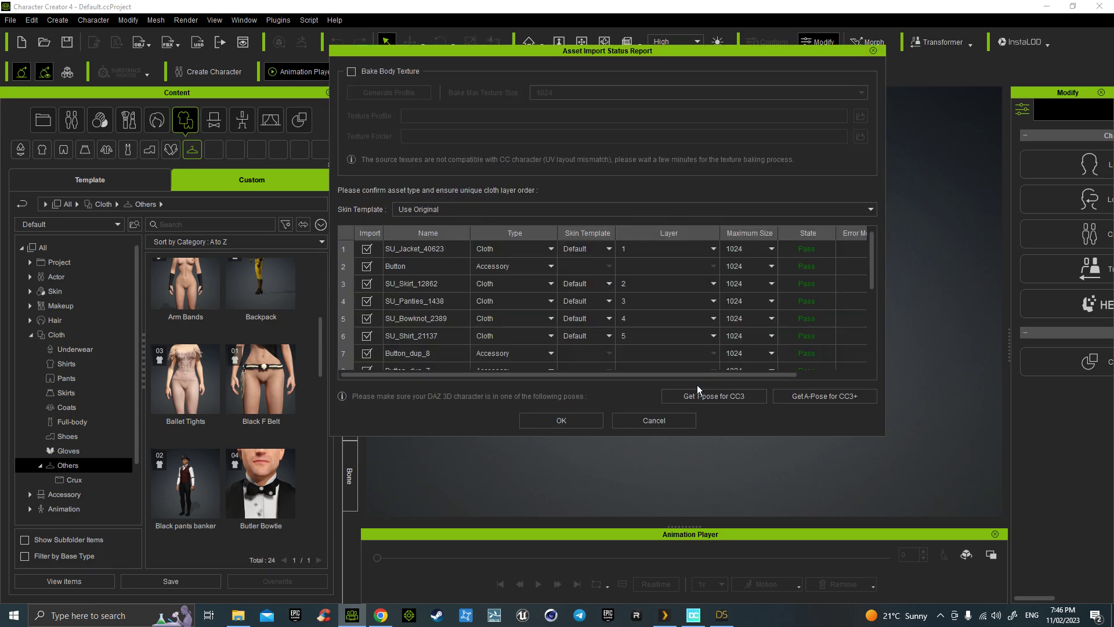
Set the maximum texture size to 4096 for every asset in the import list, from SU_Jacket_40623 to Finale 666_274615
left_click(763, 247)
left_click(756, 276)
left_click(757, 268)
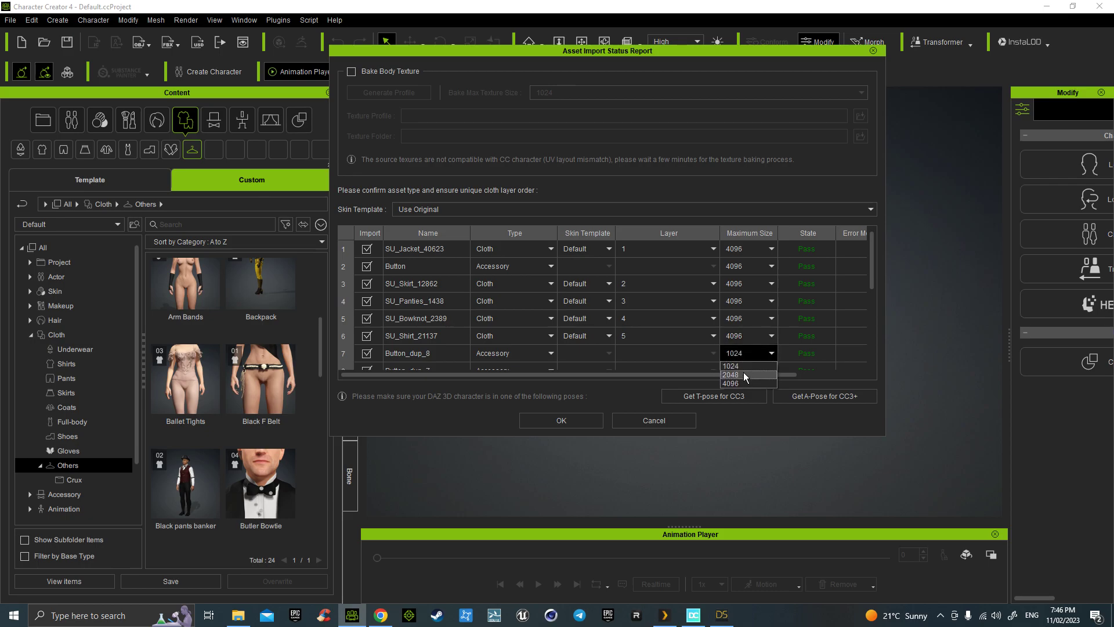
left_click(747, 368)
left_click(747, 383)
left_click(750, 369)
left_click(748, 368)
left_click(746, 381)
left_click(747, 368)
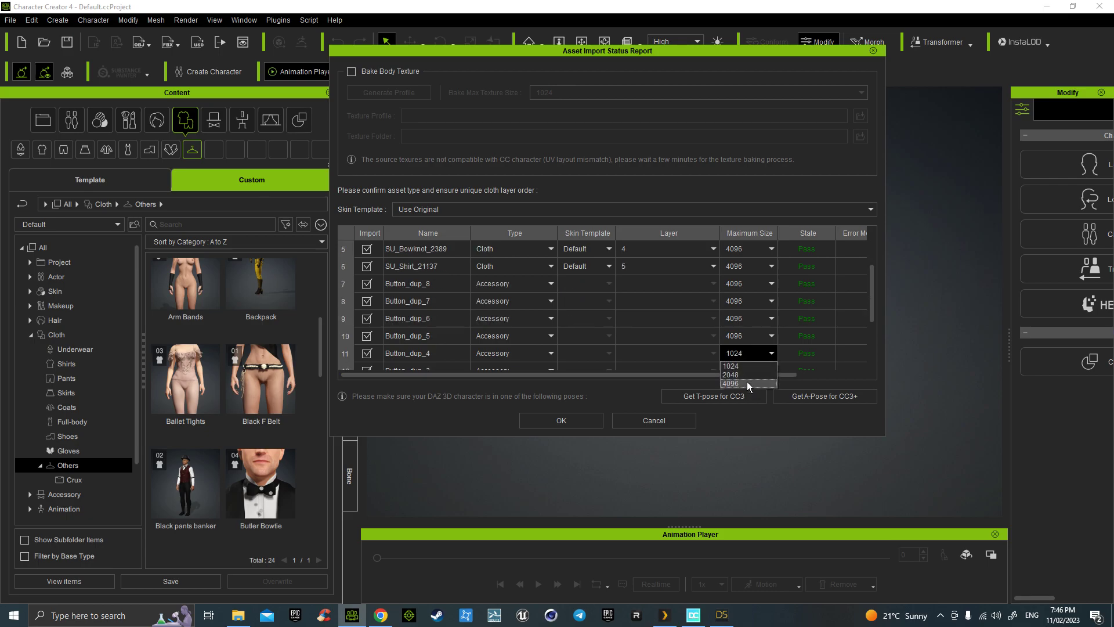
left_click(747, 369)
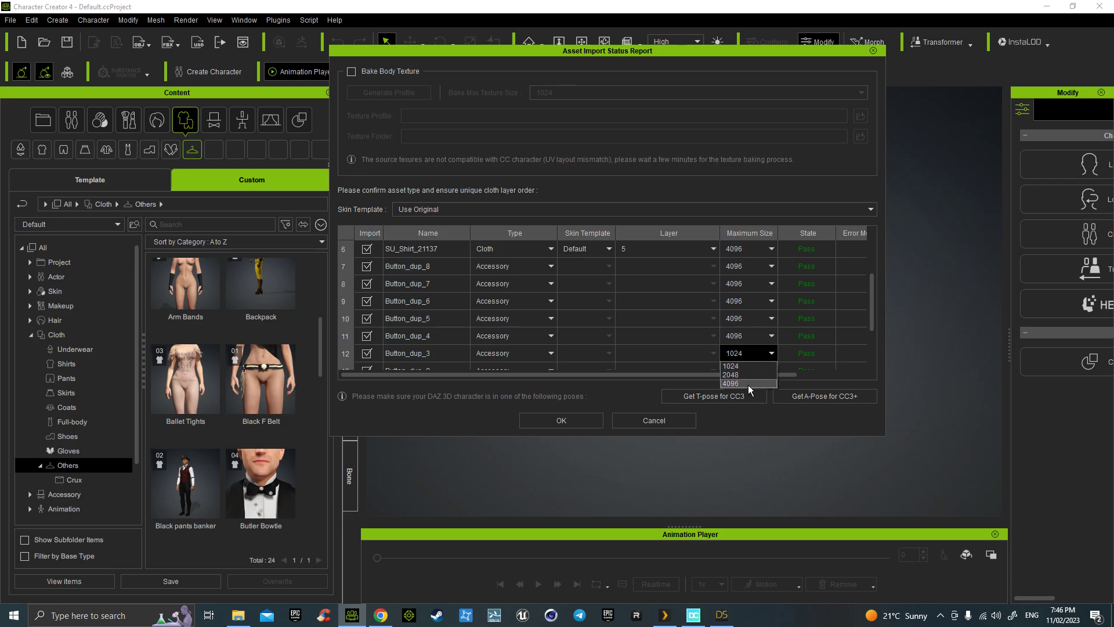
left_click(749, 368)
left_click(749, 382)
left_click(751, 366)
left_click(750, 369)
left_click(749, 383)
left_click(749, 367)
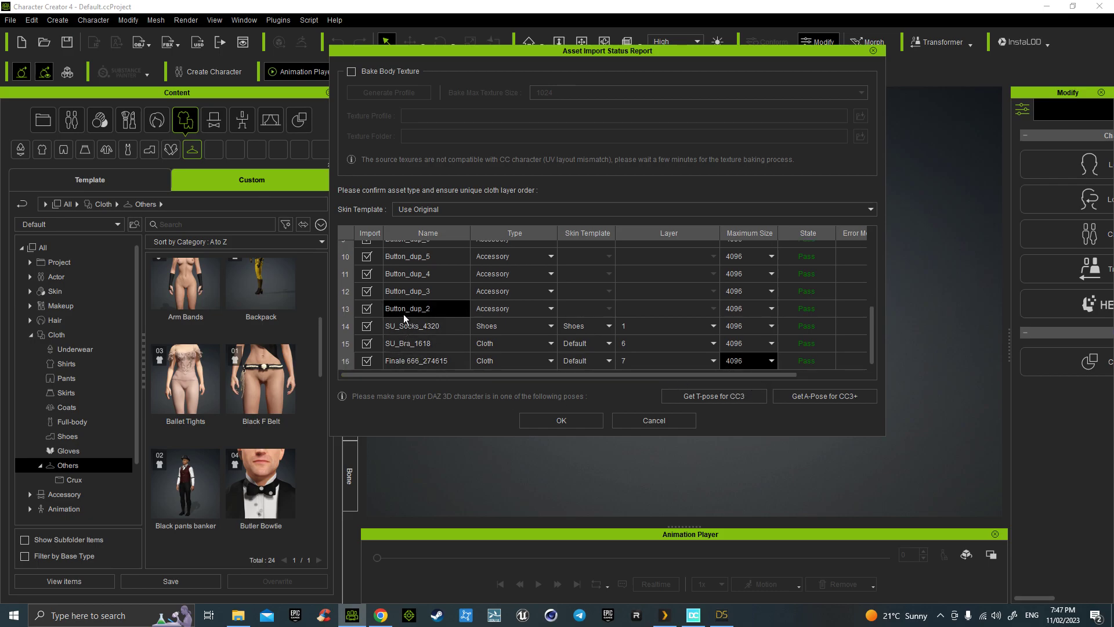
Change the asset type of Button_dup_2, Button_dup_3, Button_dup_4 and Button_dup_5 to Hair
left_click(504, 314)
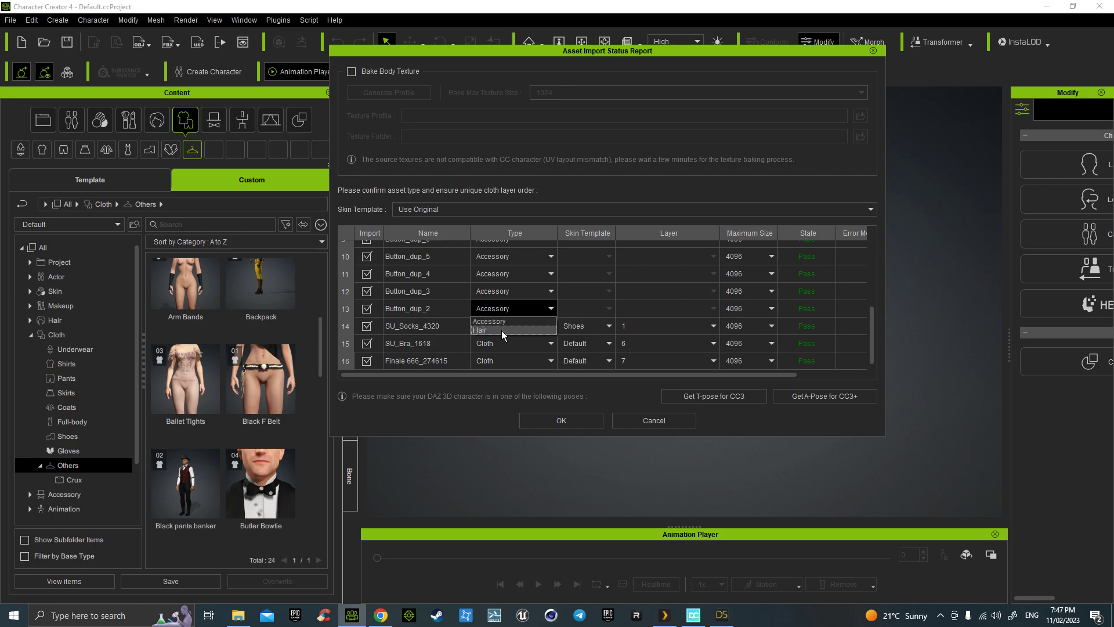
left_click(502, 329)
left_click(497, 293)
left_click(498, 312)
left_click(495, 276)
left_click(494, 294)
left_click(495, 259)
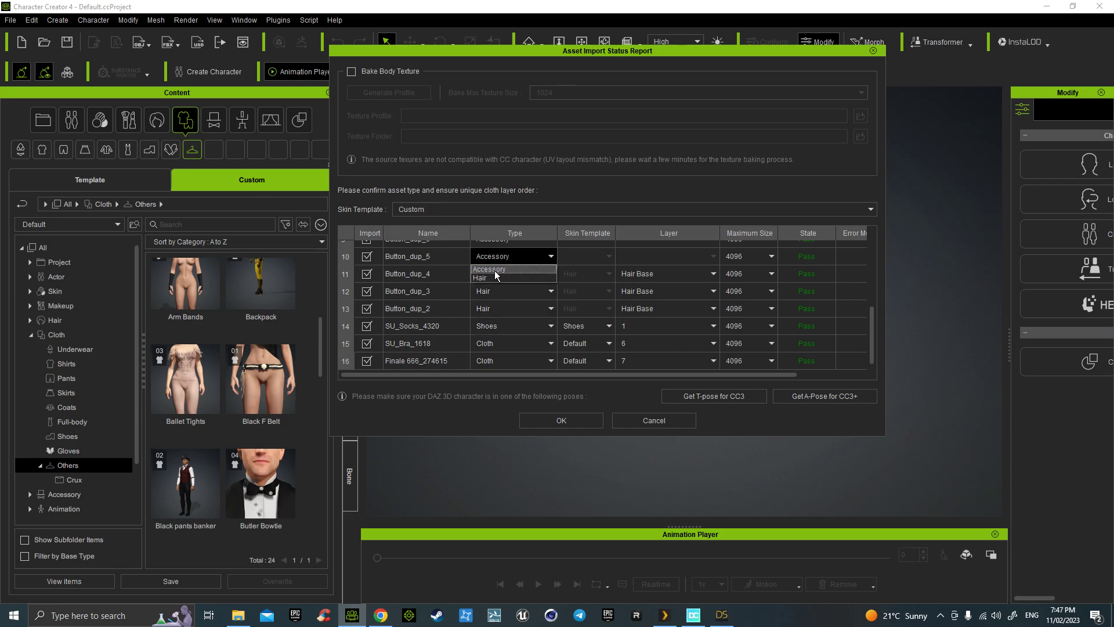
left_click(494, 280)
Change the asset type of Button_dup_6, Button_dup_7, Button_dup_8 and Button to Hair
left_click_drag(875, 316, 875, 266)
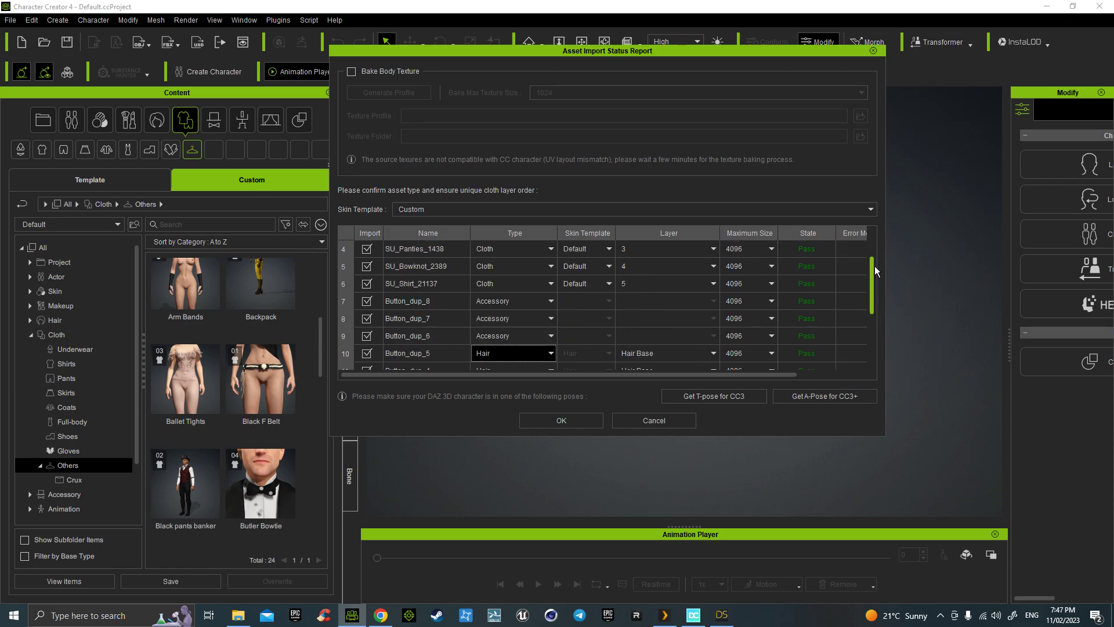
left_click(486, 320)
left_click(486, 339)
left_click(488, 336)
left_click(489, 355)
left_click(490, 303)
left_click(491, 321)
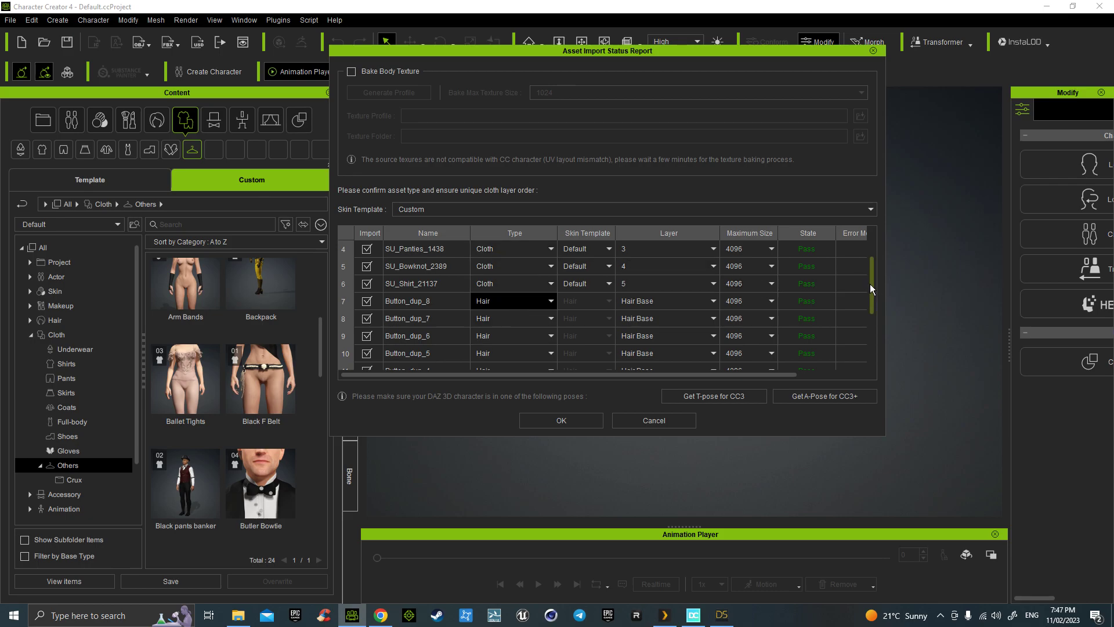
left_click_drag(871, 286, 872, 252)
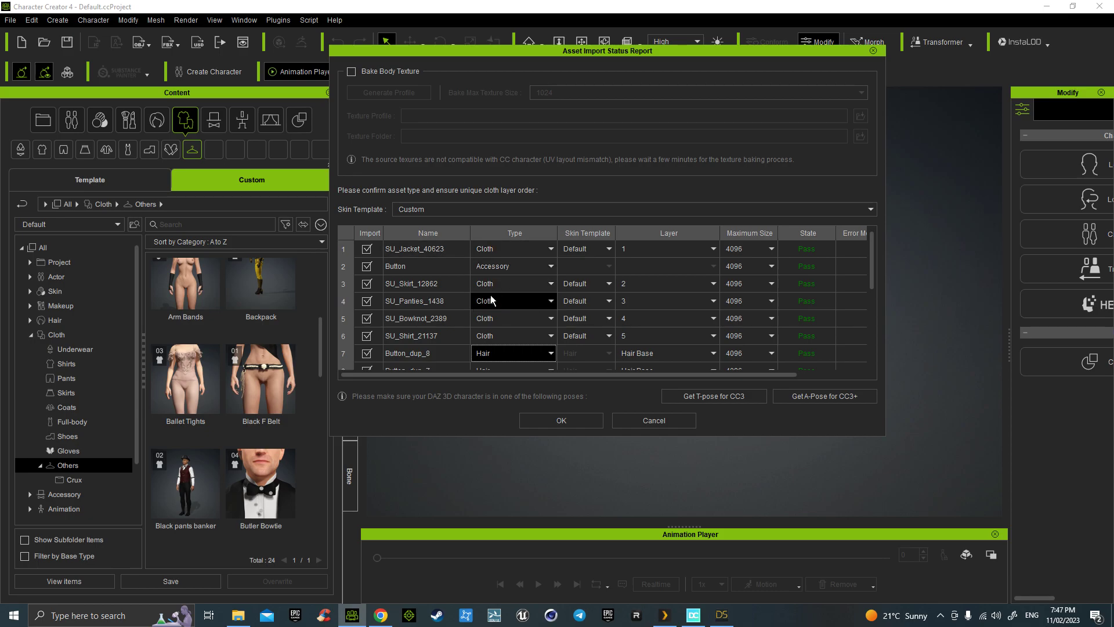
left_click(490, 271)
left_click(491, 287)
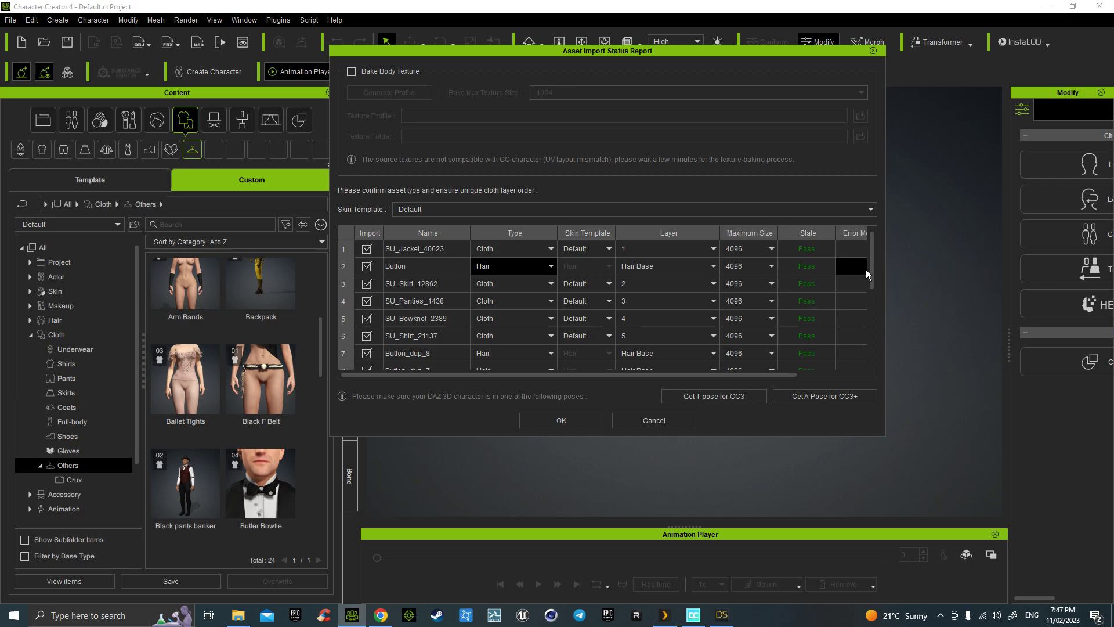
Set the asset type of Finale 666_274615 to Hair,Brows,Beard
left_click_drag(873, 264, 872, 334)
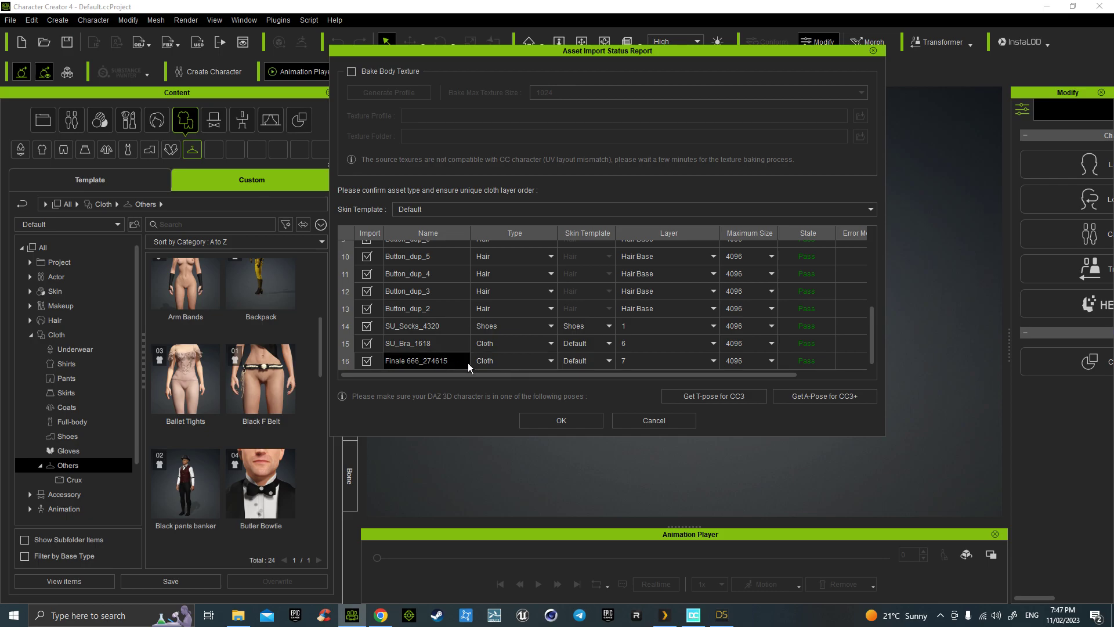
left_click(506, 360)
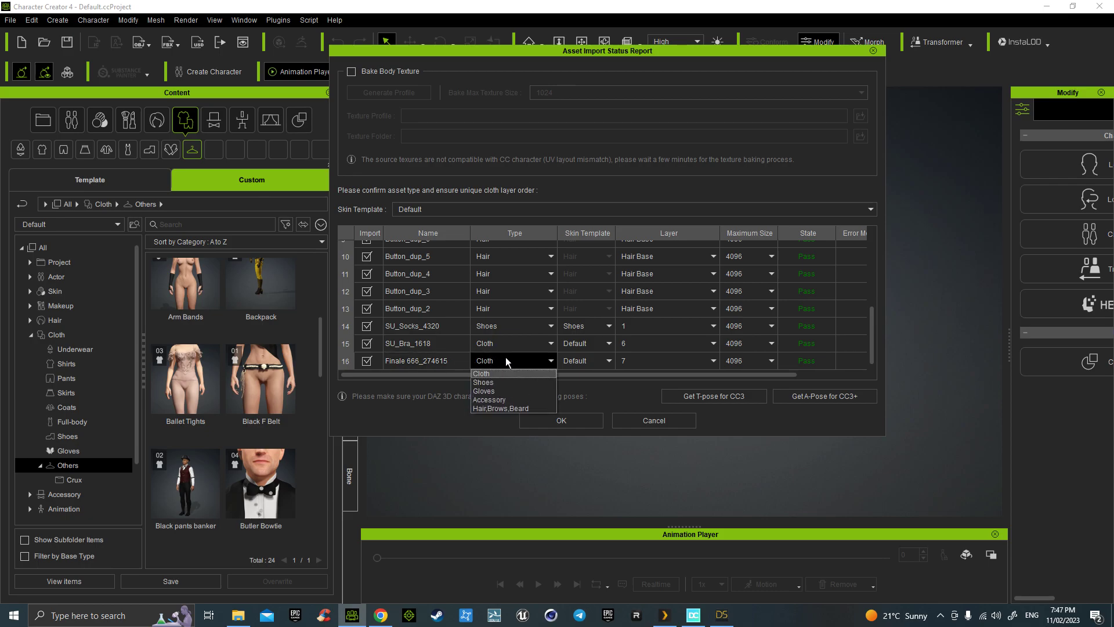
left_click(506, 407)
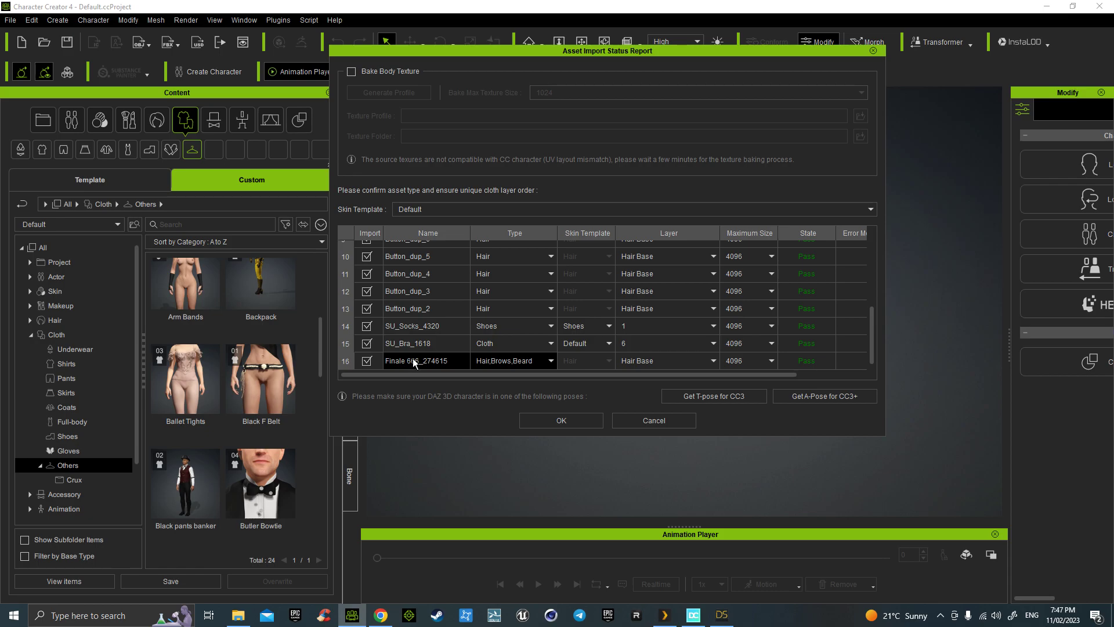
Turn on body texture baking, choose its maximum texture size and start the character import
left_click(351, 72)
left_click(576, 93)
left_click(571, 122)
left_click(576, 424)
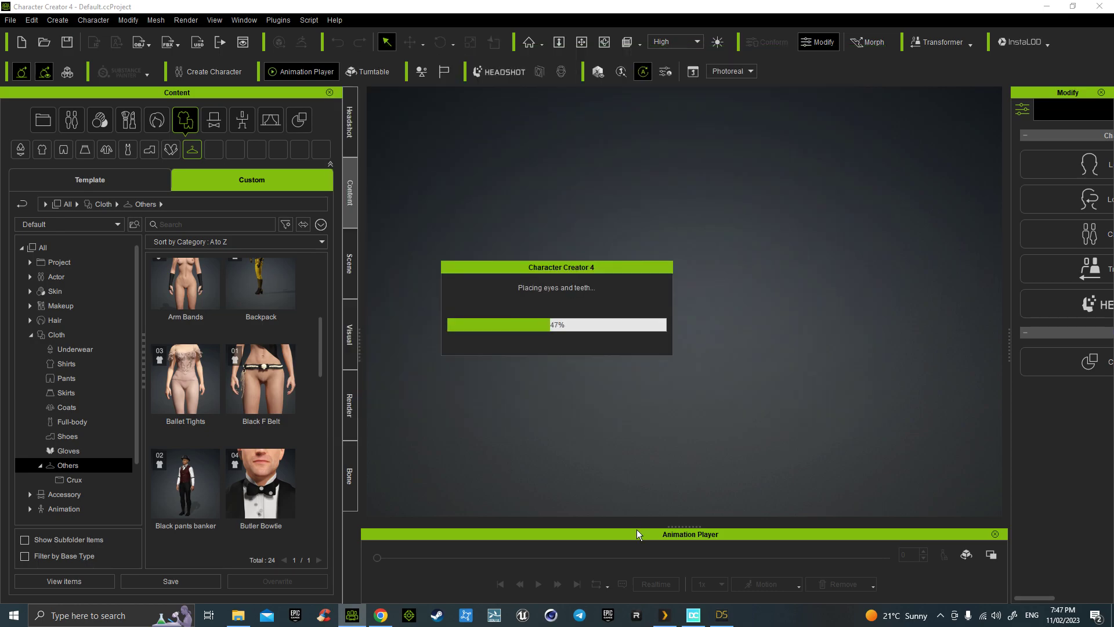
Switch to DazCentral and browse the recent purchases on the dashboard and the Daz Studio Assets list
left_click(691, 615)
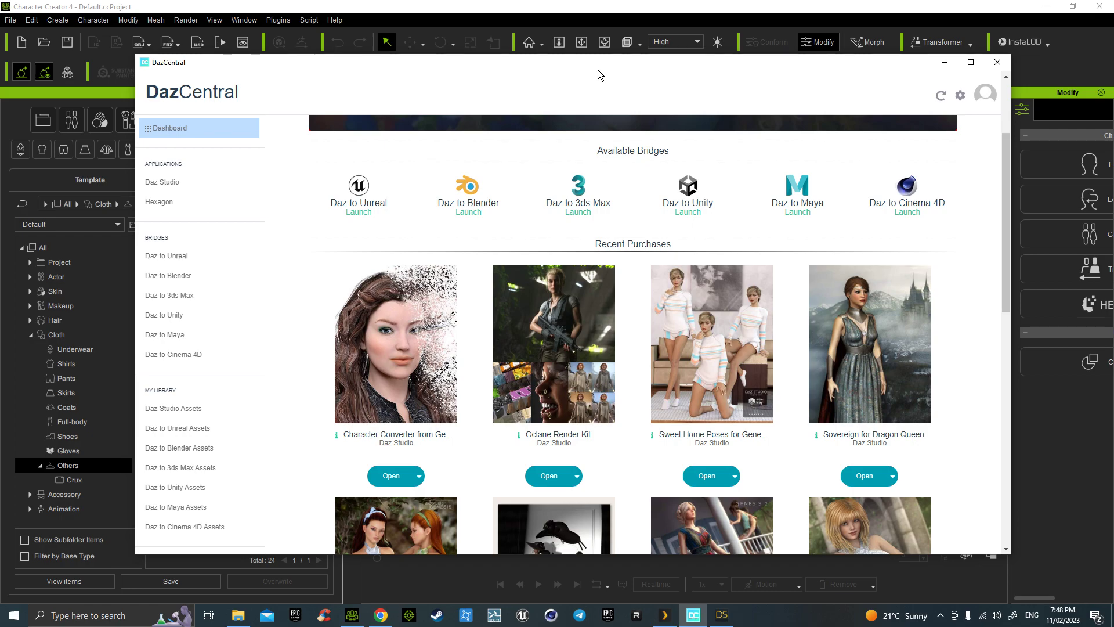
scroll(601, 197, "down", 5)
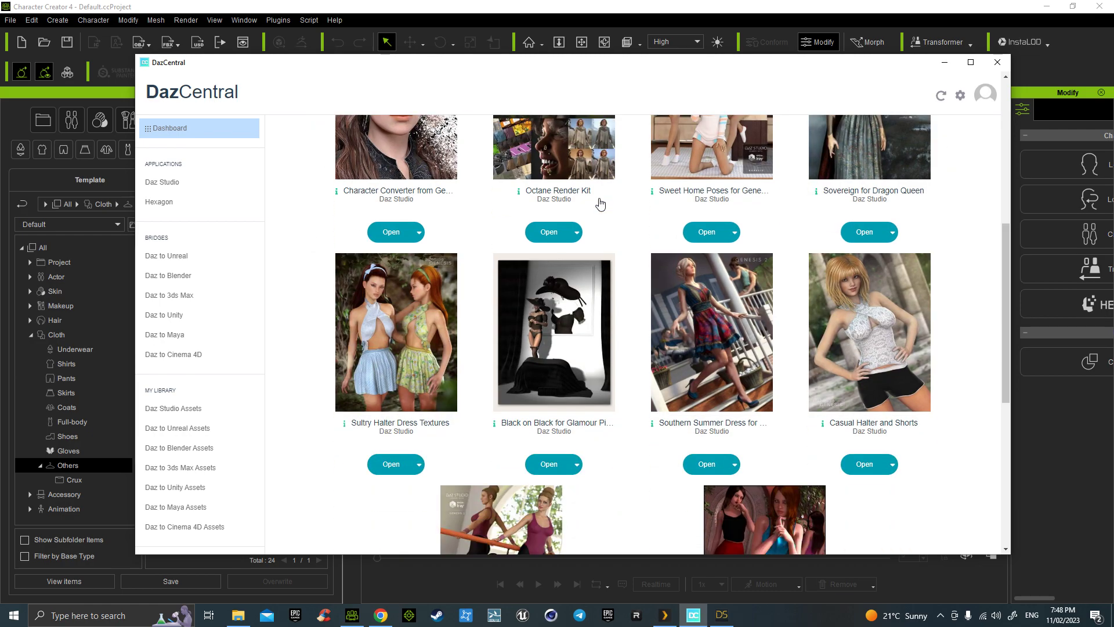
scroll(600, 203, "down", 5)
scroll(530, 206, "up", 2)
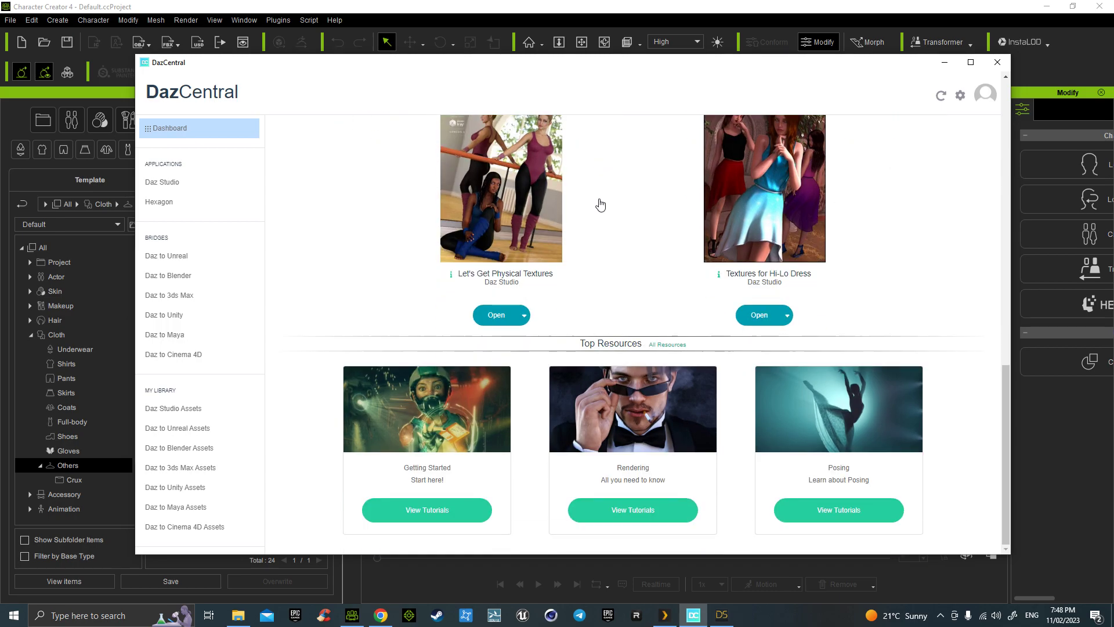
left_click(196, 407)
scroll(408, 311, "down", 3)
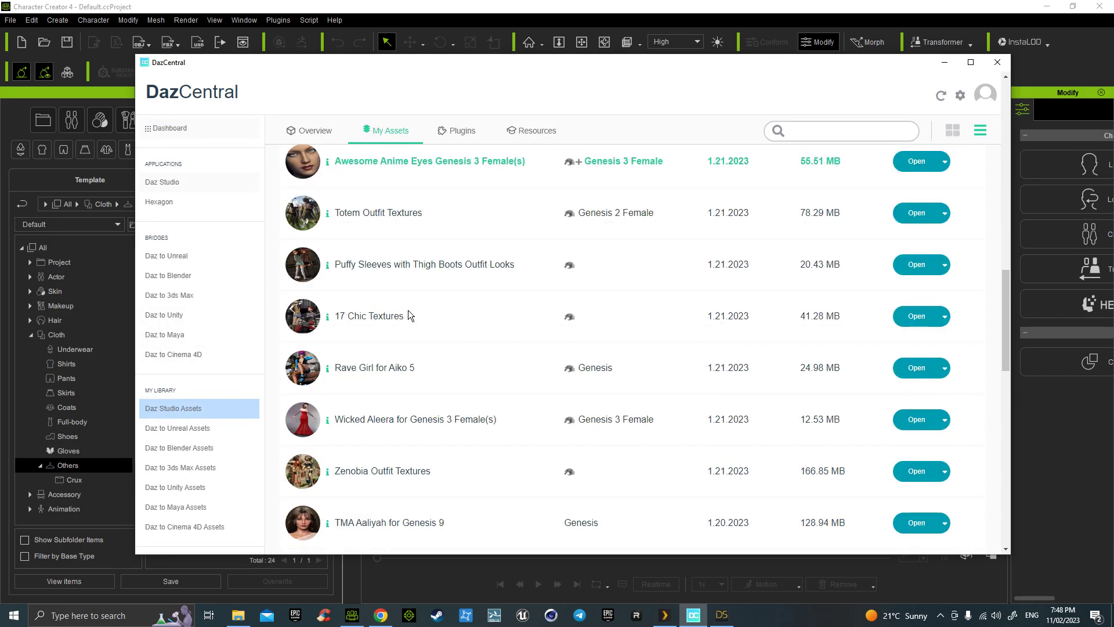
Finish browsing the DazCentral assets, return to Character Creator and inspect the imported character from the front
scroll(408, 315, "up", 12)
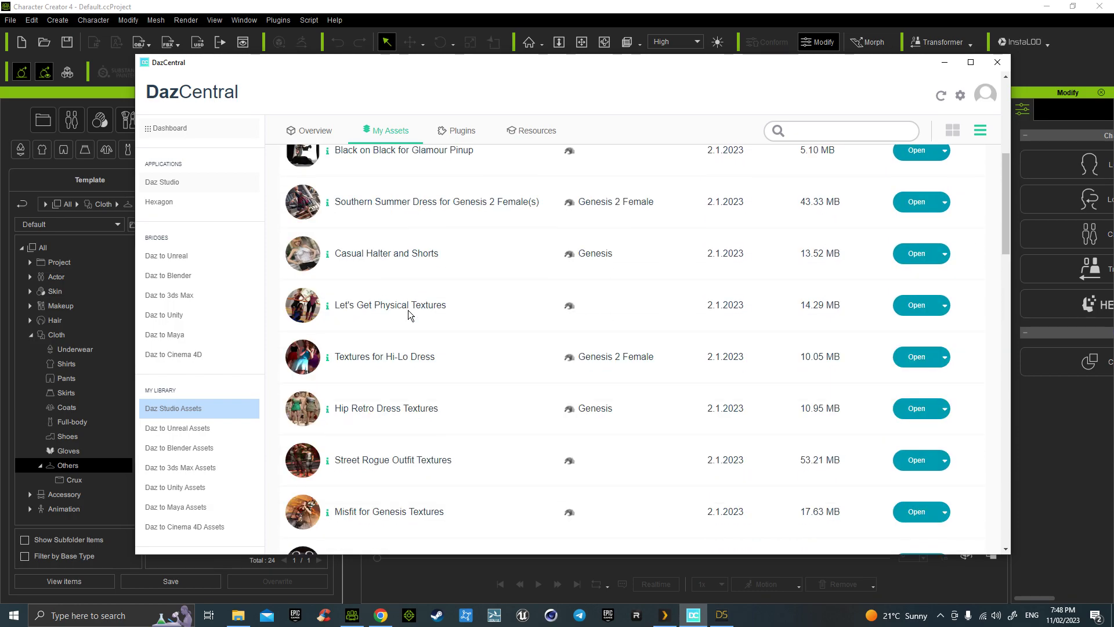
scroll(408, 315, "up", 2)
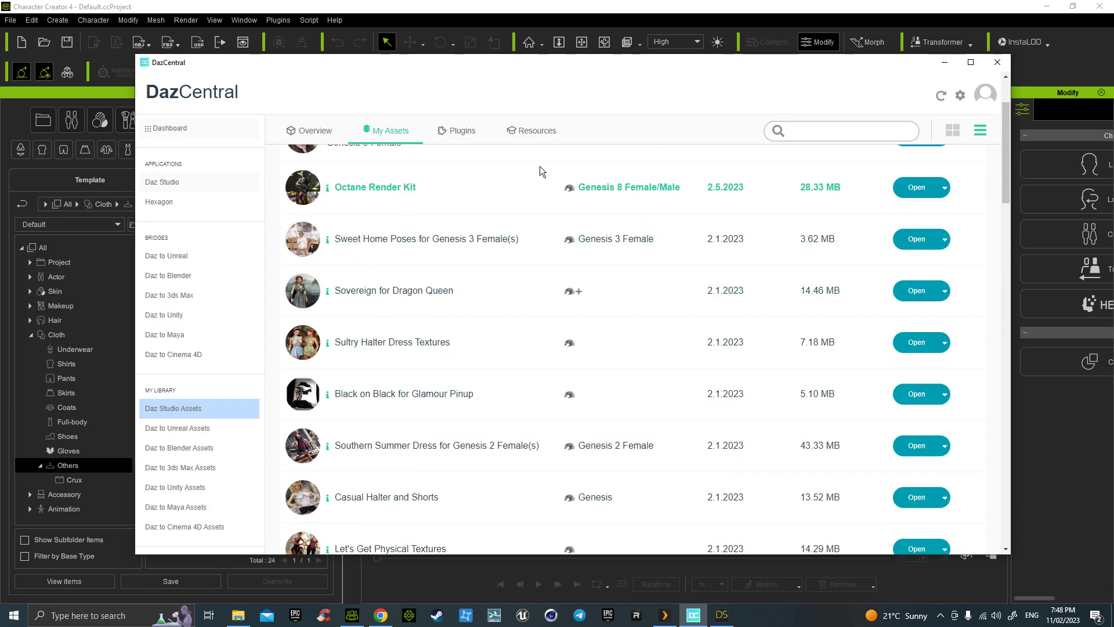
left_click(944, 63)
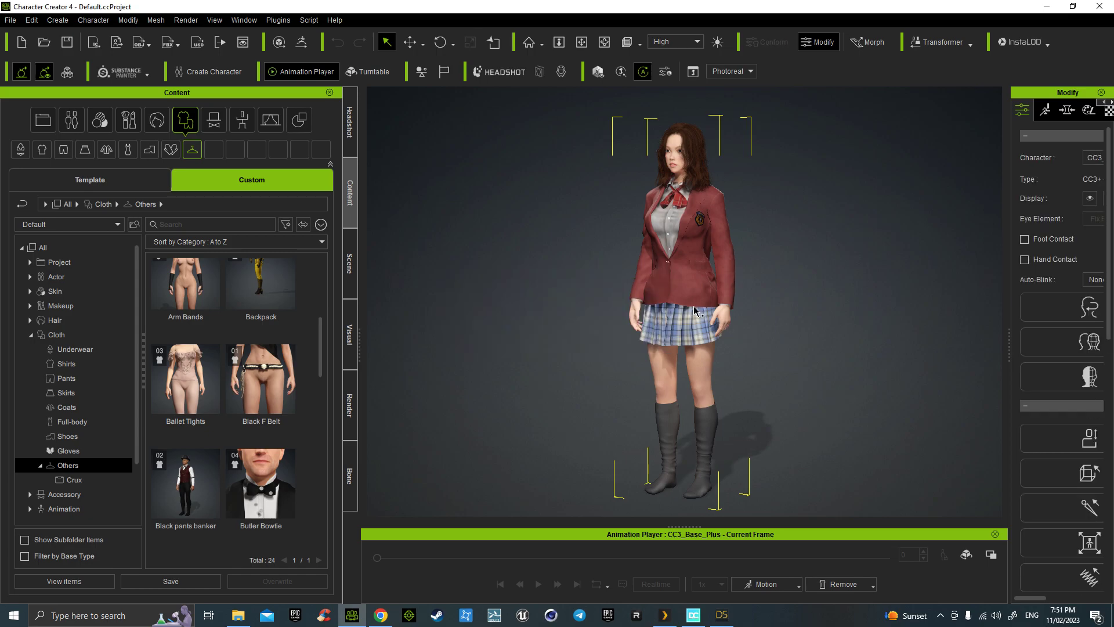
middle_click_drag(673, 318, 673, 317)
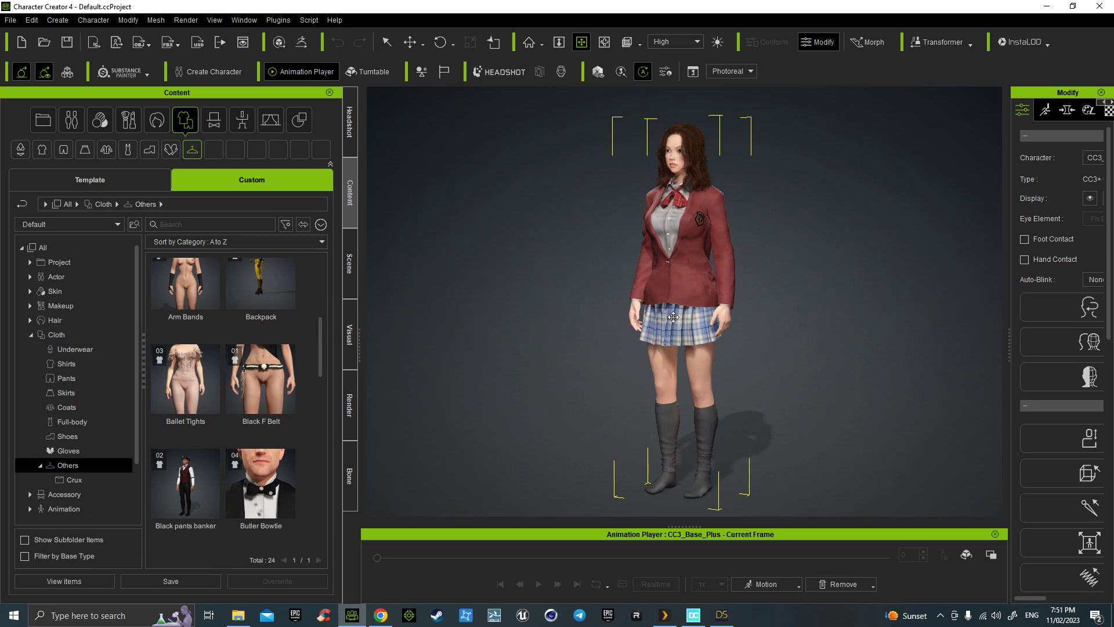
right_click_drag(672, 317, 751, 325)
scroll(752, 325, "up", 5)
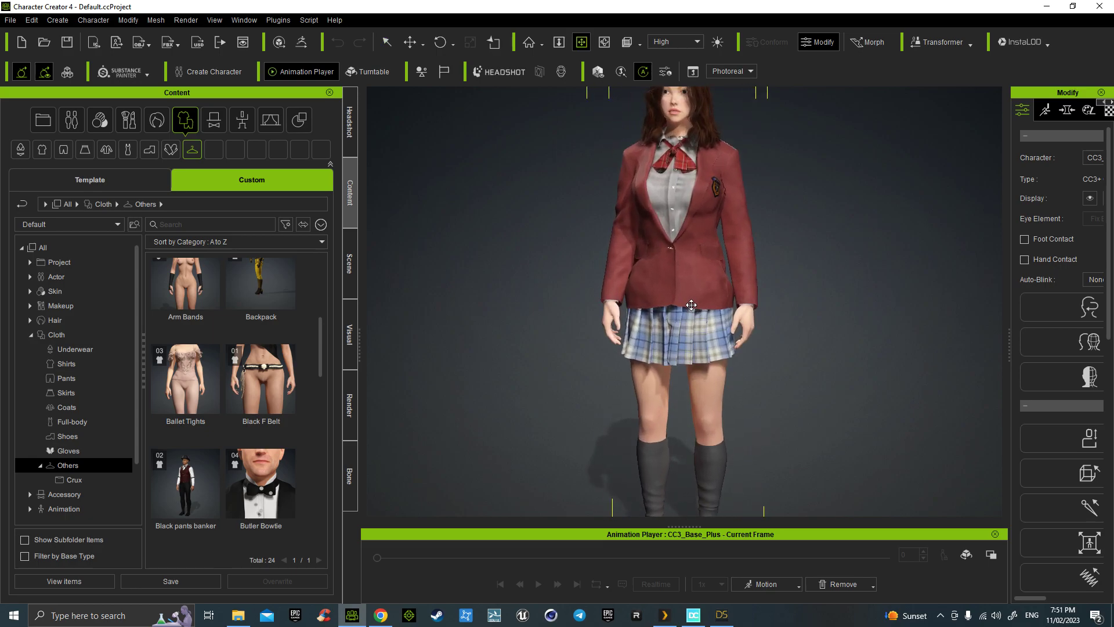
middle_click_drag(691, 306, 658, 322)
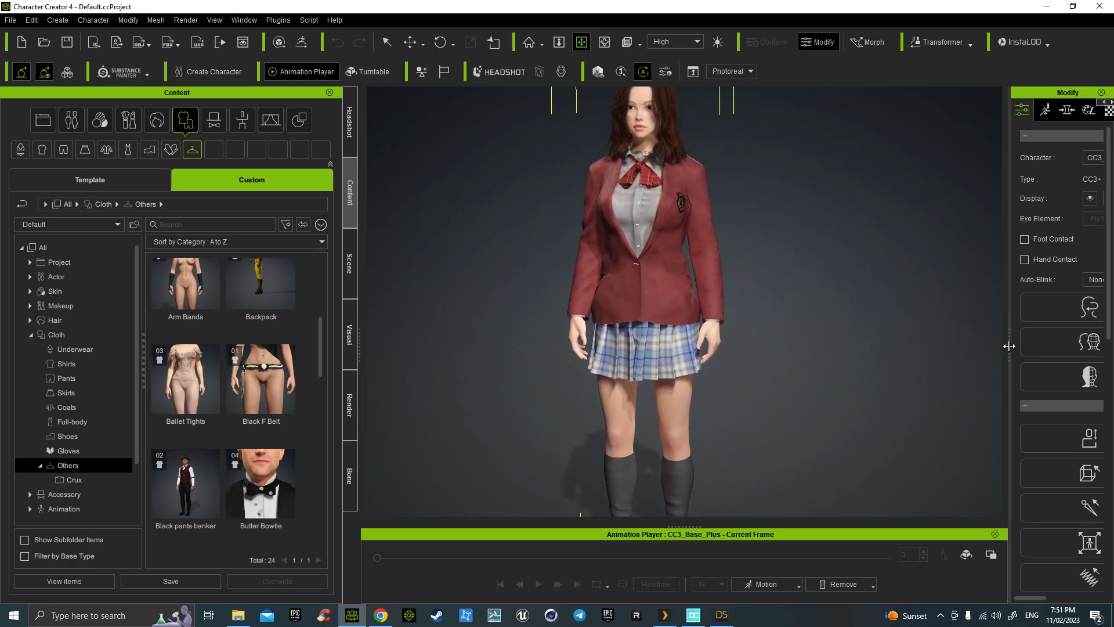
Widen the modify area, show the character's morph sliders and collapse the Actor Parts group above the Cloth entries
left_click_drag(1010, 346, 875, 346)
left_click(935, 112)
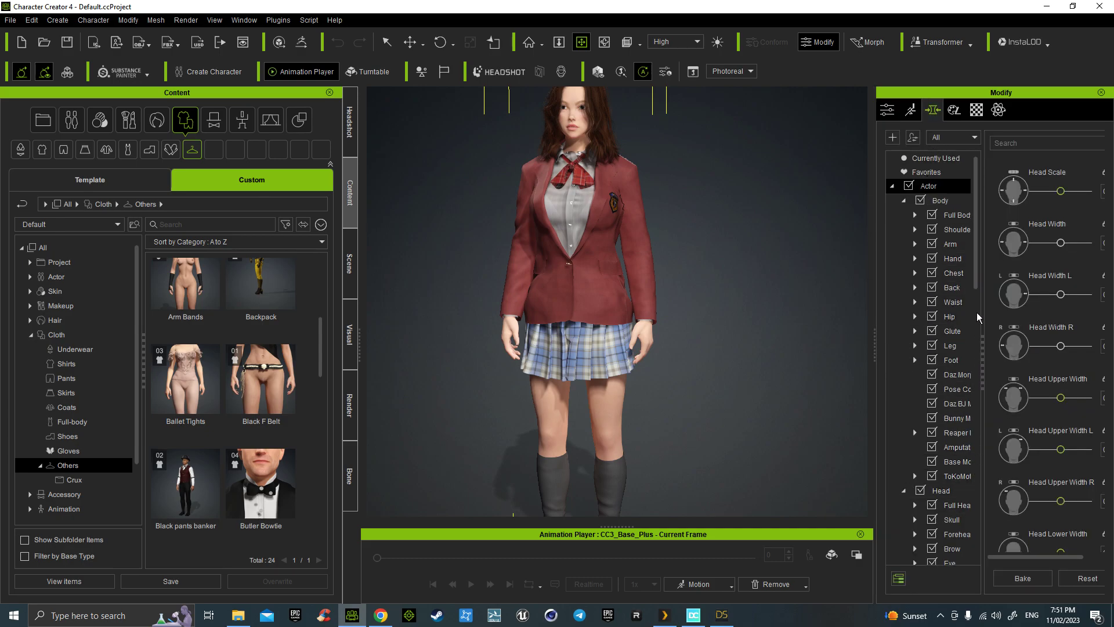
left_click_drag(977, 277, 988, 536)
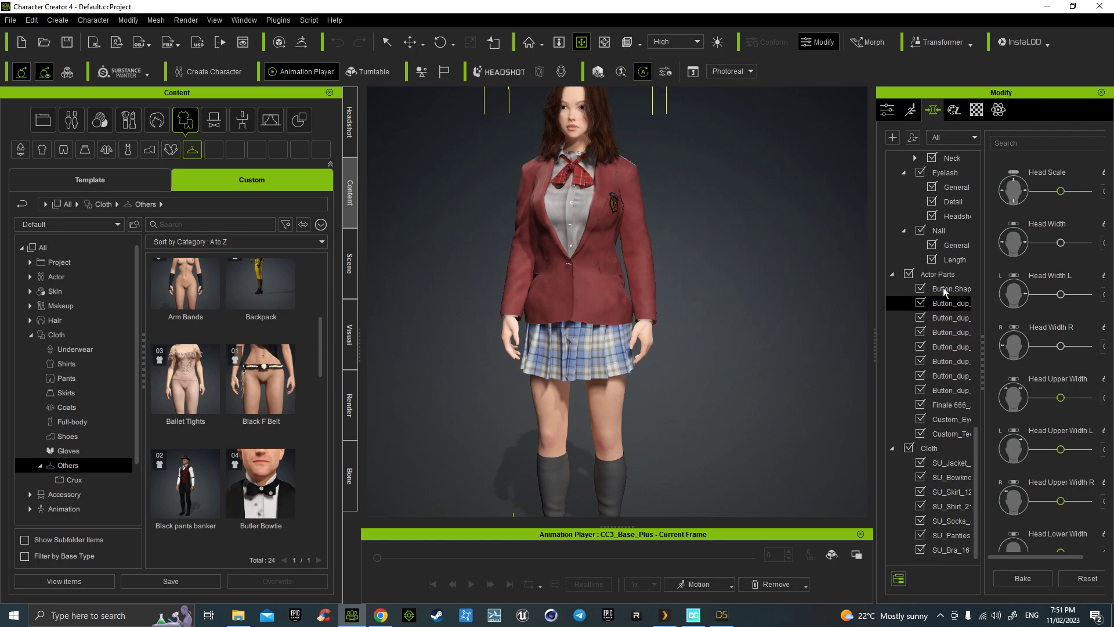
left_click(893, 274)
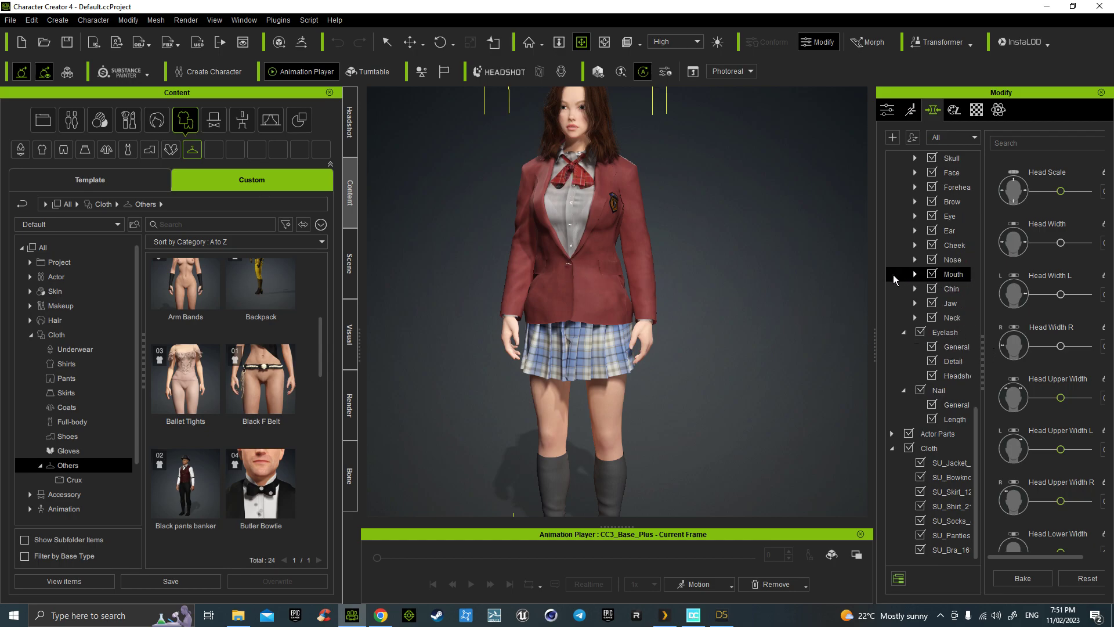
Check the jacket, bowknot and skirt morphs, test the skirt's Adjust-Belt03 and raise its Adjust-ThighR02 slightly
left_click(950, 463)
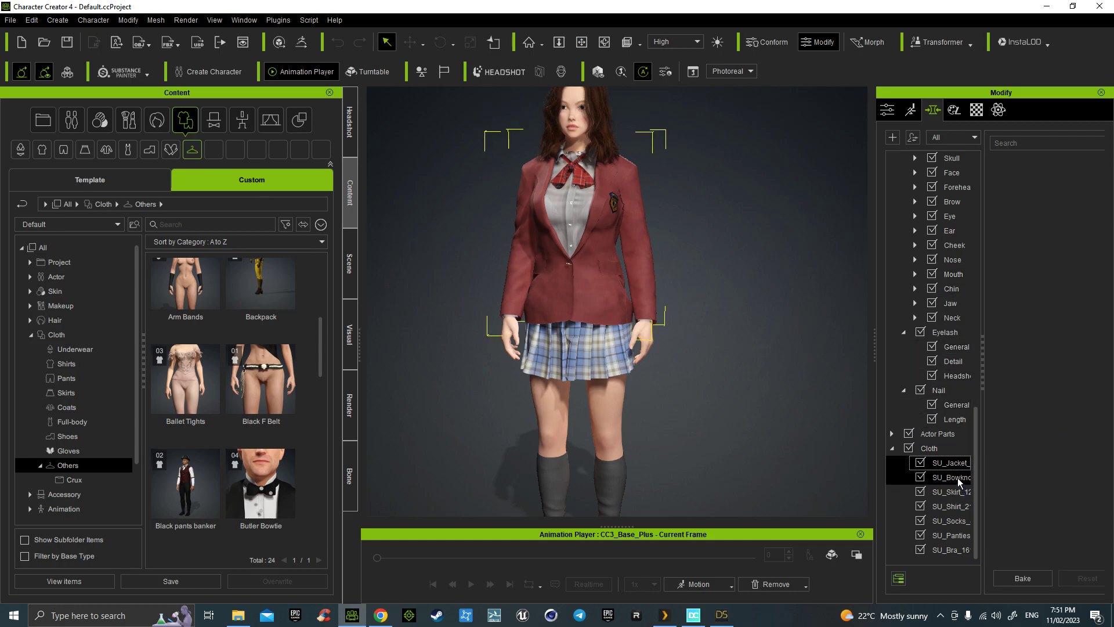
left_click(957, 478)
left_click(960, 492)
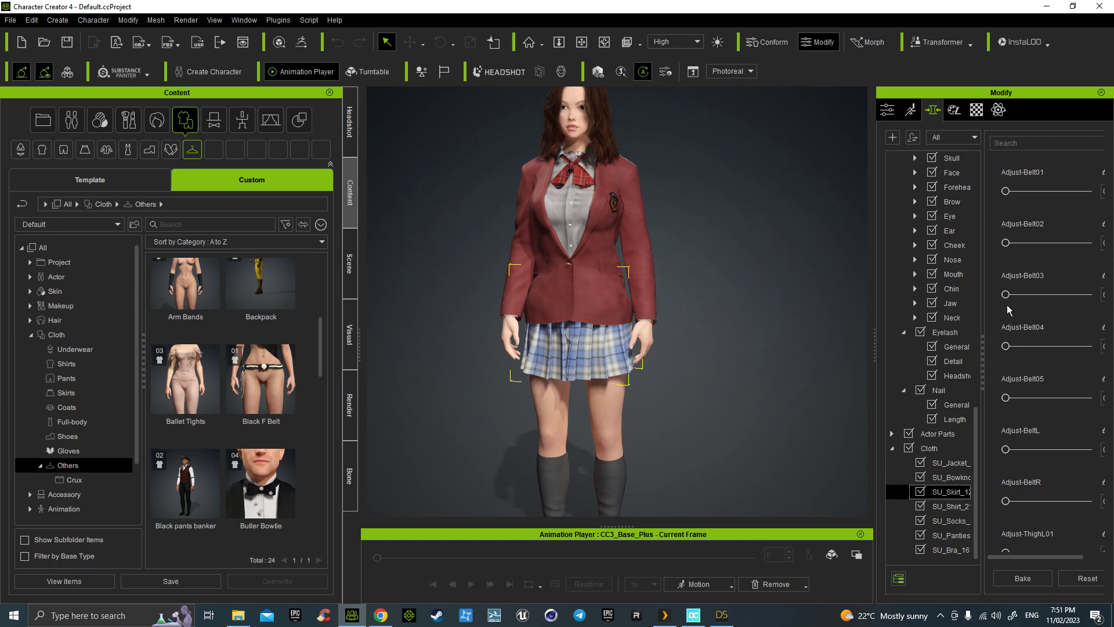
mouse_move(1005, 294)
left_mouse_down()
mouse_move(1073, 294)
mouse_move(1004, 303)
left_mouse_up()
scroll(1012, 508, "down", 3)
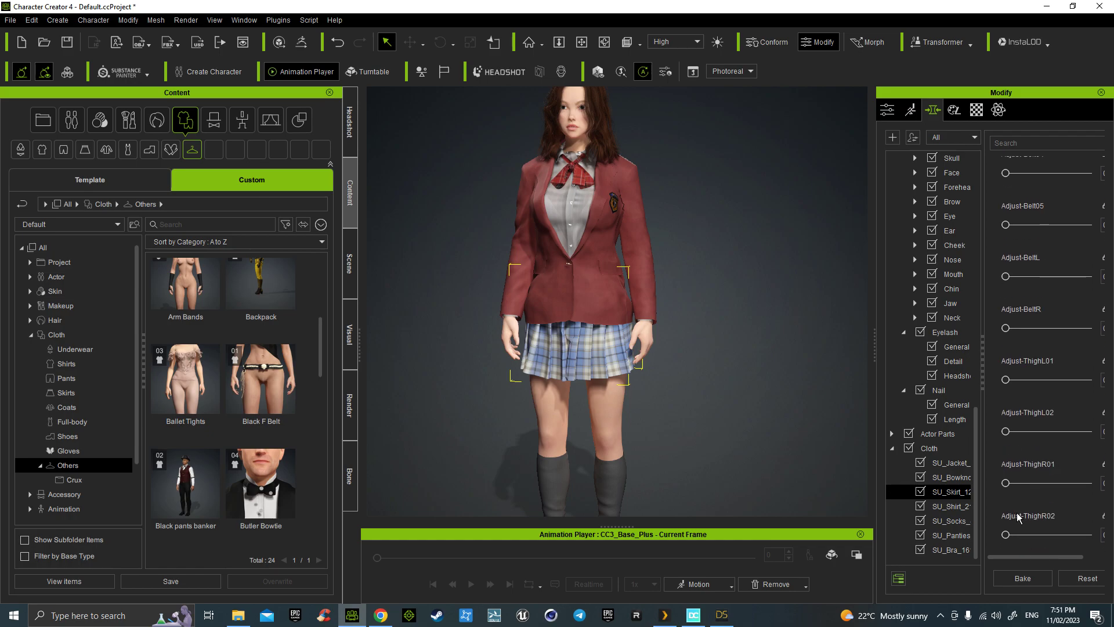
mouse_move(1006, 535)
left_mouse_down()
mouse_move(1084, 535)
mouse_move(989, 545)
mouse_move(1031, 551)
mouse_move(1015, 551)
left_mouse_up()
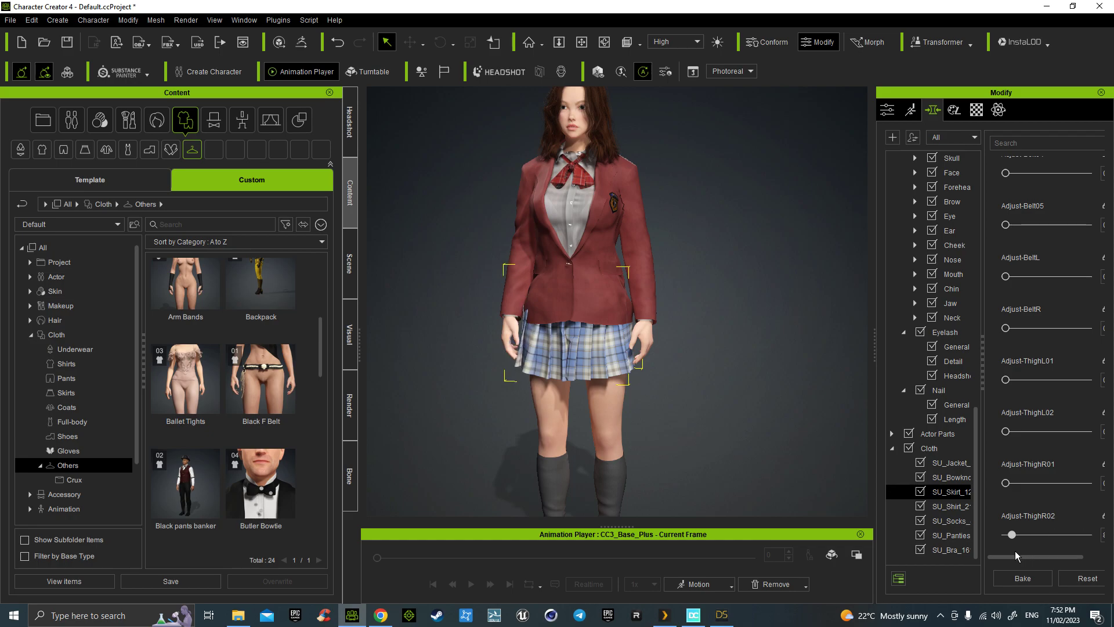
Check the morphs available on the shirt, socks, panties and bra, and try the bra's Adjust-All slider
left_click(944, 506)
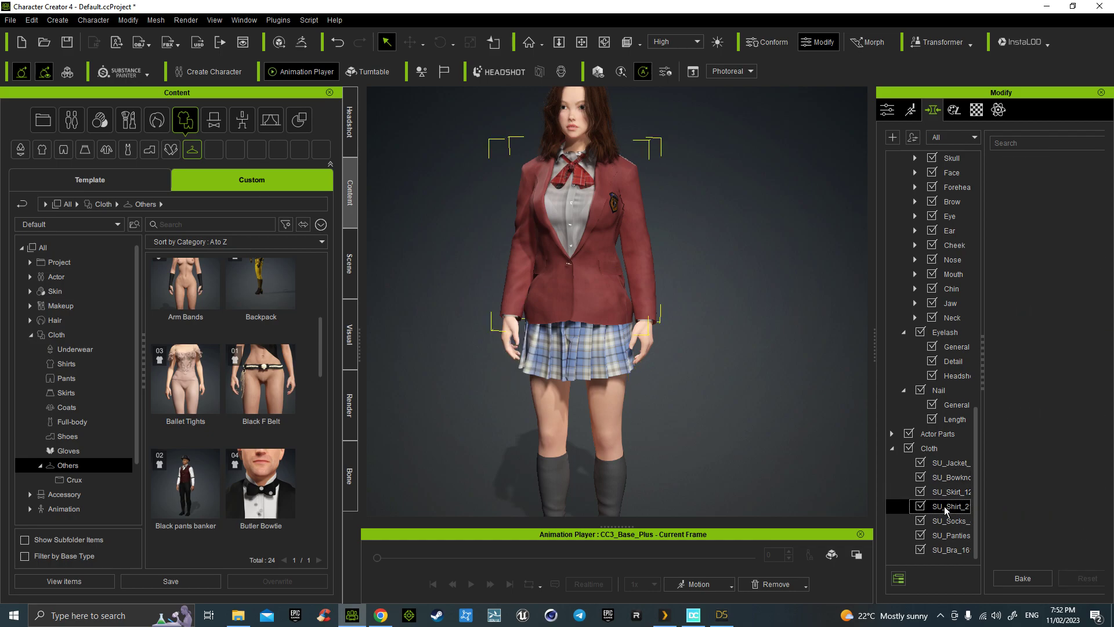
left_click(956, 520)
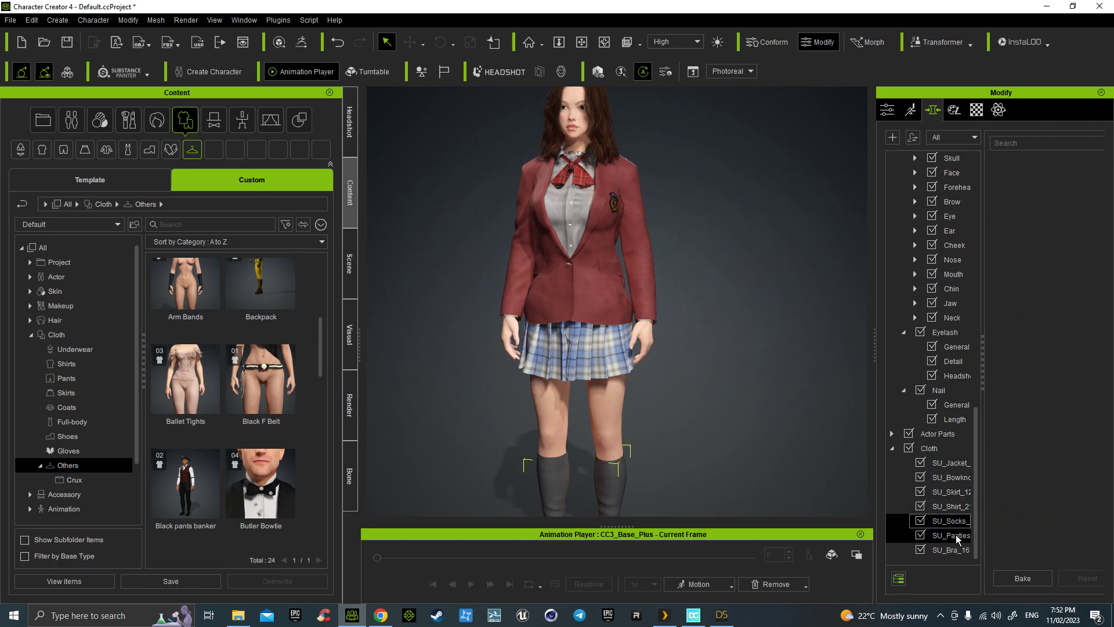
left_click(955, 535)
left_click(954, 549)
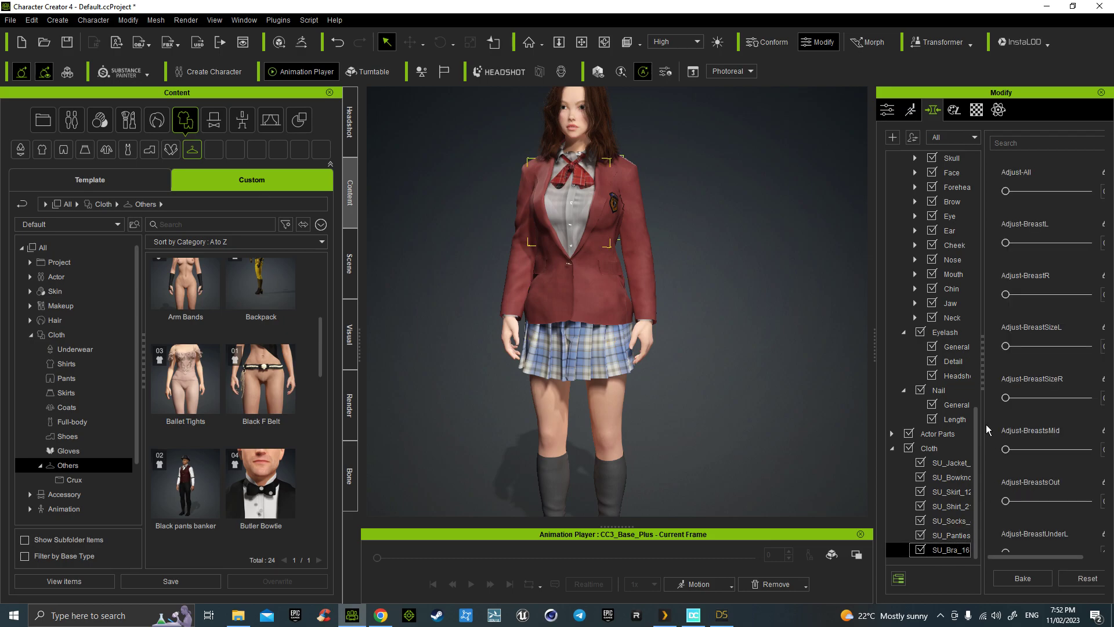
mouse_move(1006, 193)
left_mouse_down()
mouse_move(1091, 187)
mouse_move(1000, 205)
left_mouse_up()
Face the character from the front, select the Finale 666 hair and frame it closely
left_click(598, 288)
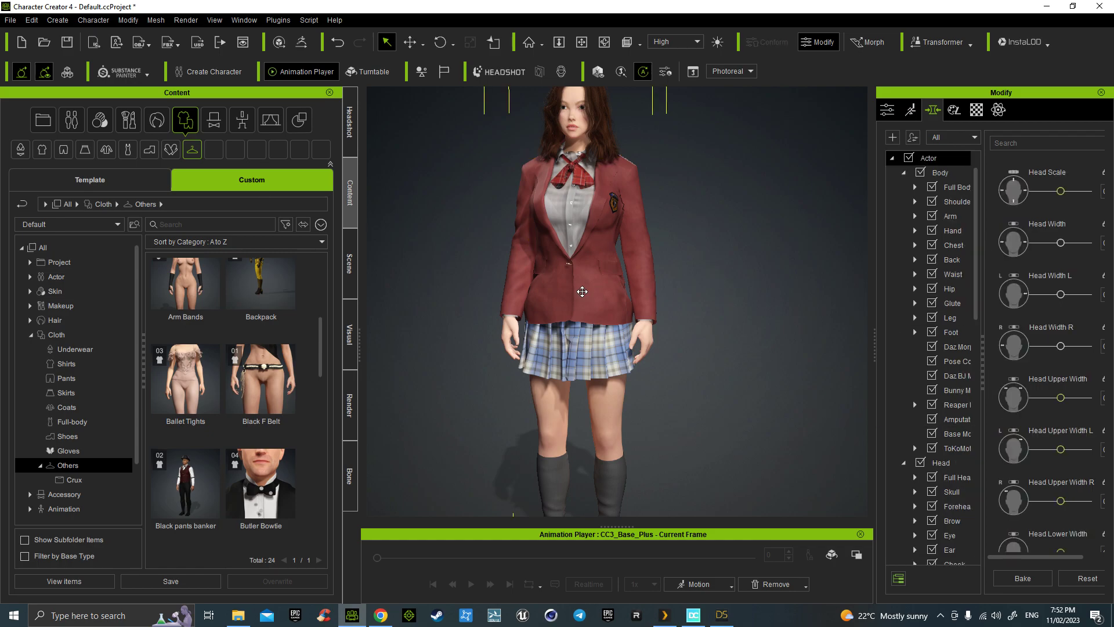
middle_click_drag(566, 293, 619, 306)
right_click_drag(598, 305, 615, 343)
middle_click_drag(606, 347, 601, 326)
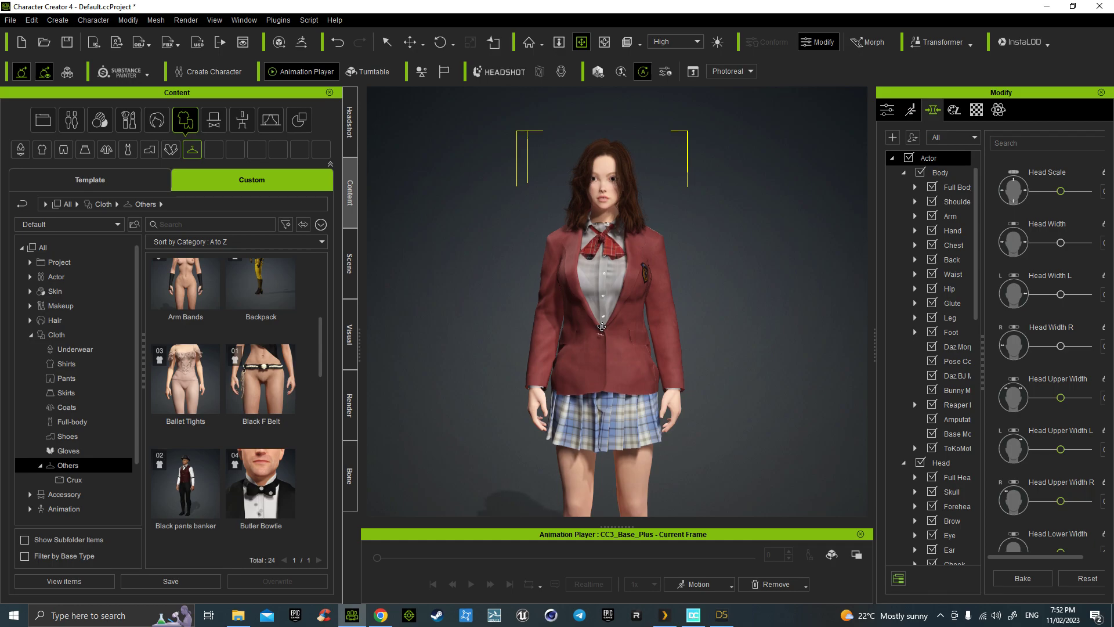
left_click(627, 173)
key("Home")
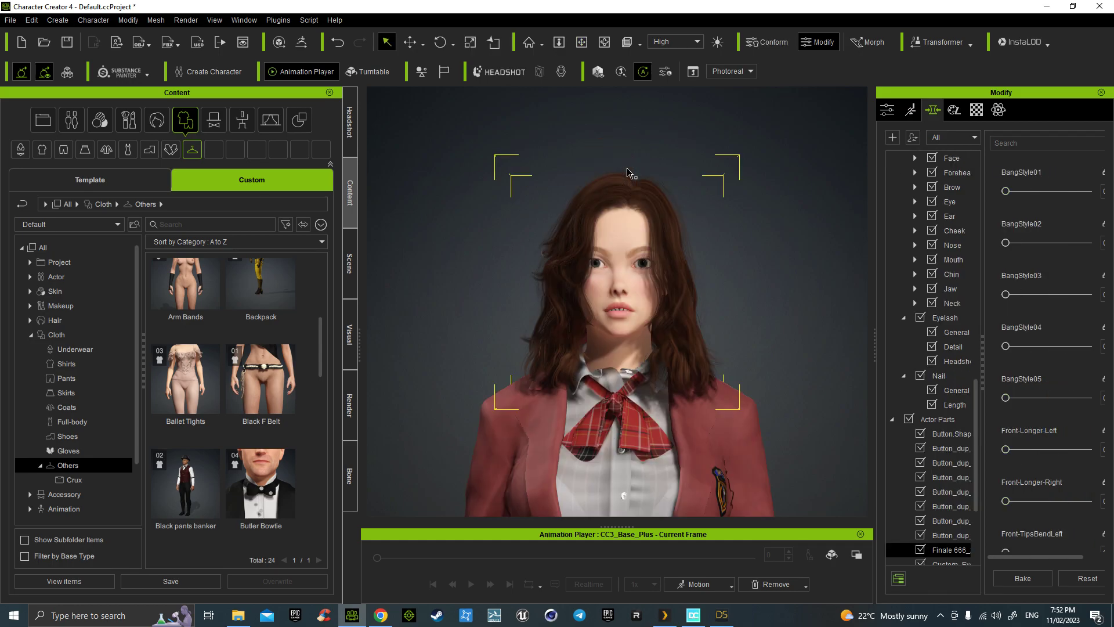
Try the hair's BangStyle03 and Front-Longer-Left morphs from the side and return them to zero
middle_click_drag(789, 323, 752, 319)
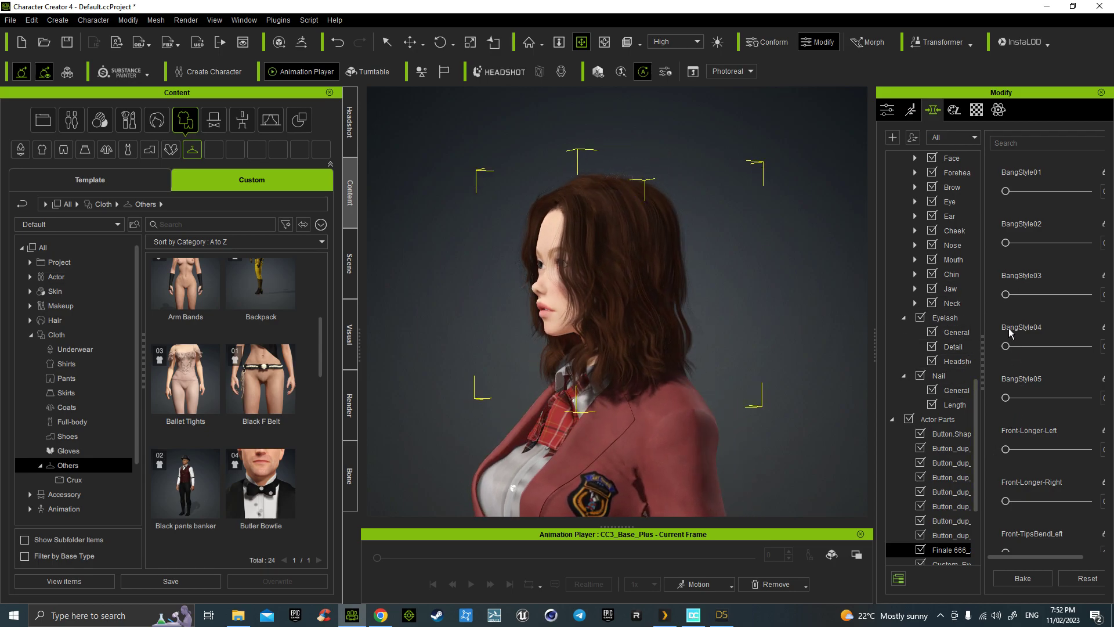
mouse_move(1005, 294)
left_mouse_down()
mouse_move(1087, 295)
mouse_move(998, 307)
left_mouse_up()
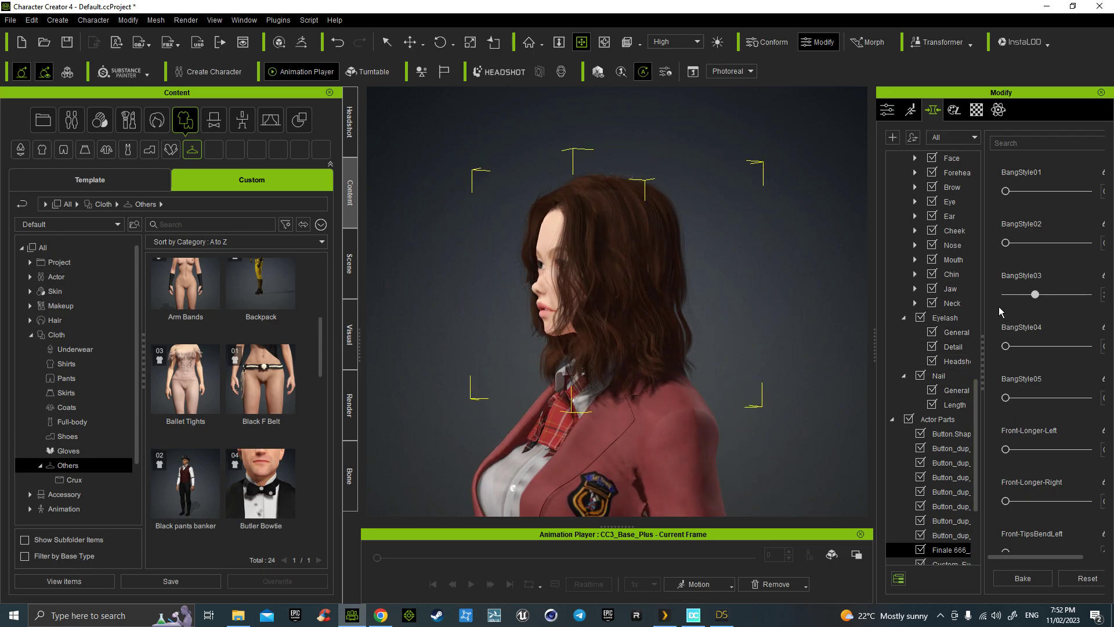
left_click_drag(1008, 450, 887, 435)
right_click_drag(535, 374, 694, 370)
right_click_drag(634, 388, 728, 385)
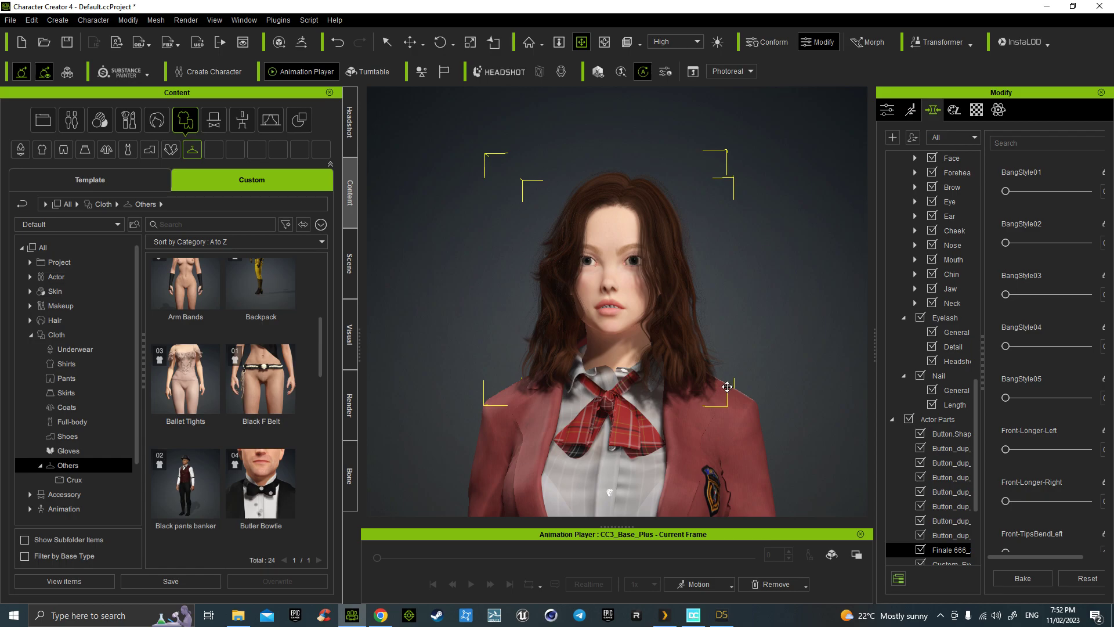
scroll(701, 375, "down", 4)
middle_click_drag(616, 386, 601, 320)
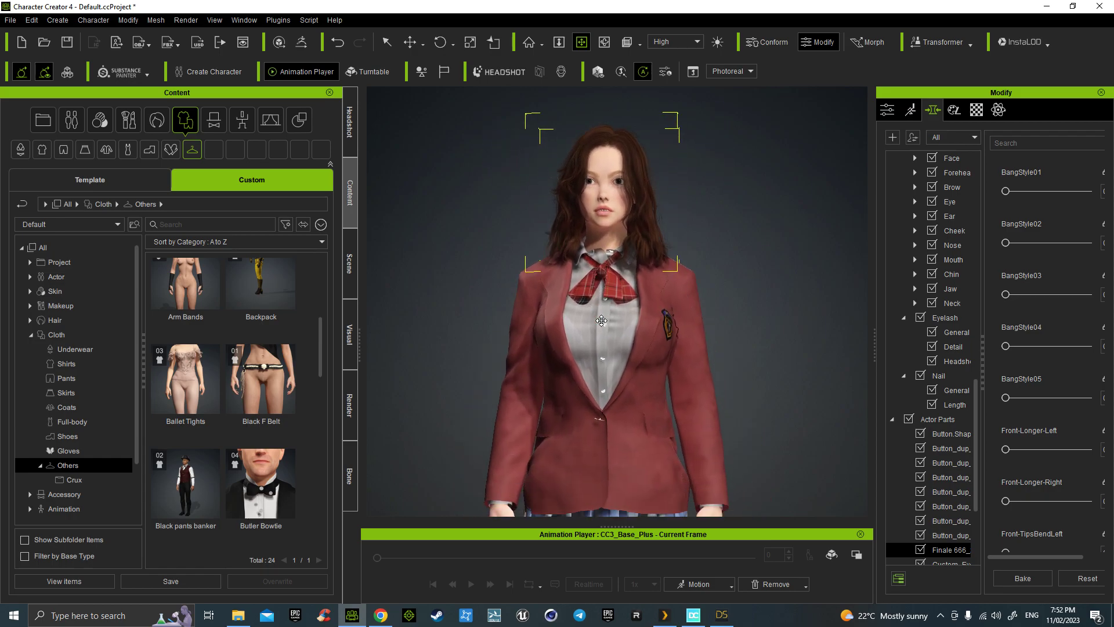
Select the character's red jacket and open the Coats category of the custom cloth content
scroll(601, 320, "down", 5)
left_click(599, 388)
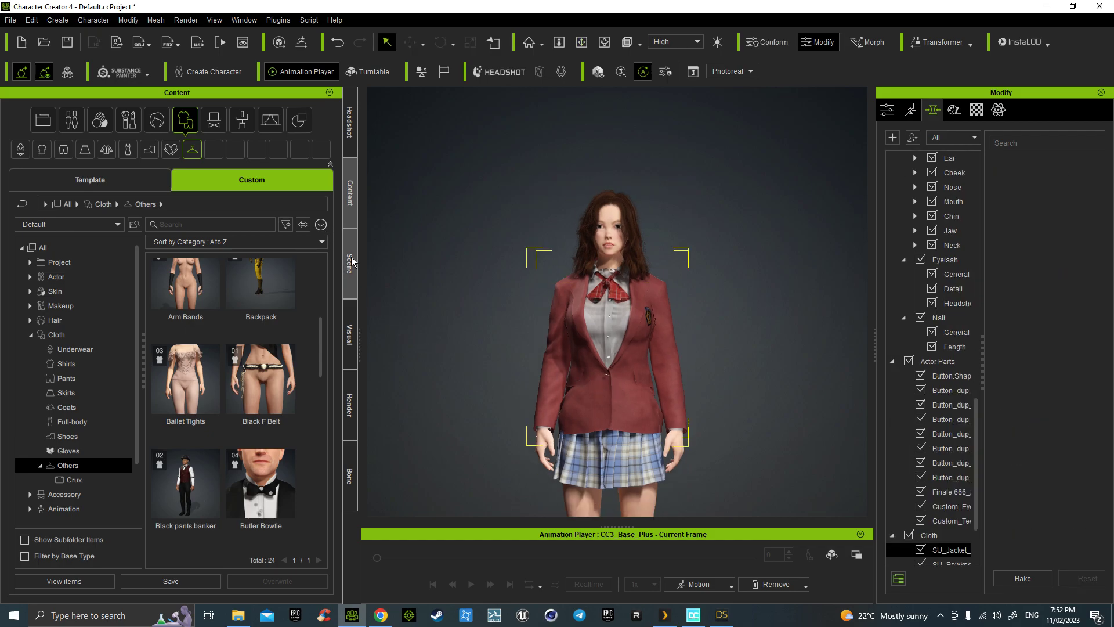
left_click(80, 407)
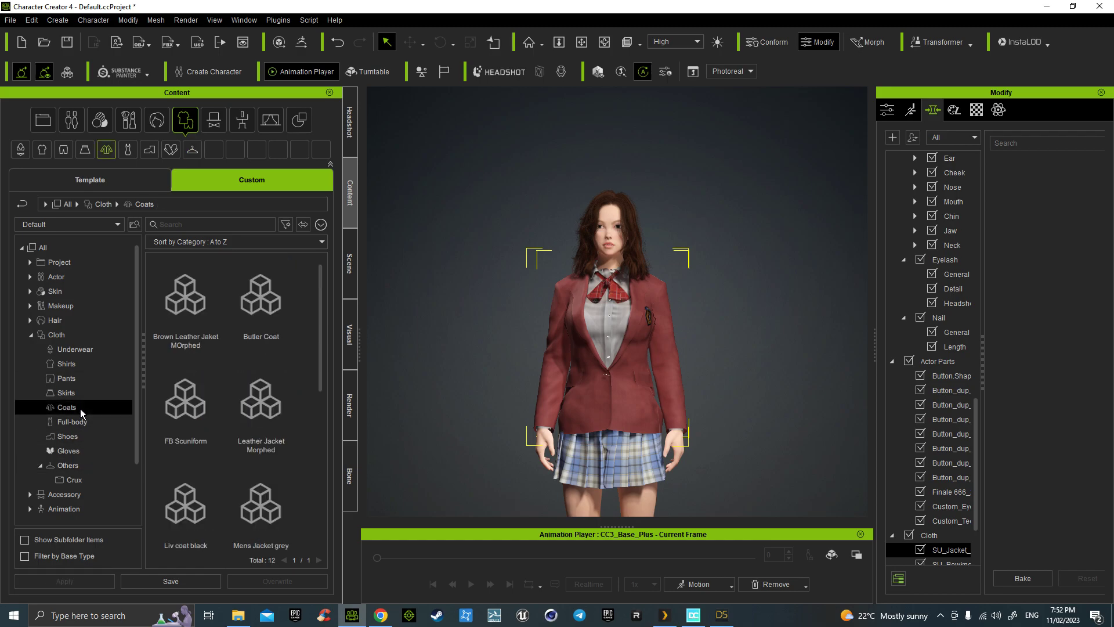
Try applying the saved FB Scuniform coat, undo it, and cancel overwriting that item with the selected jacket
double_click(184, 410)
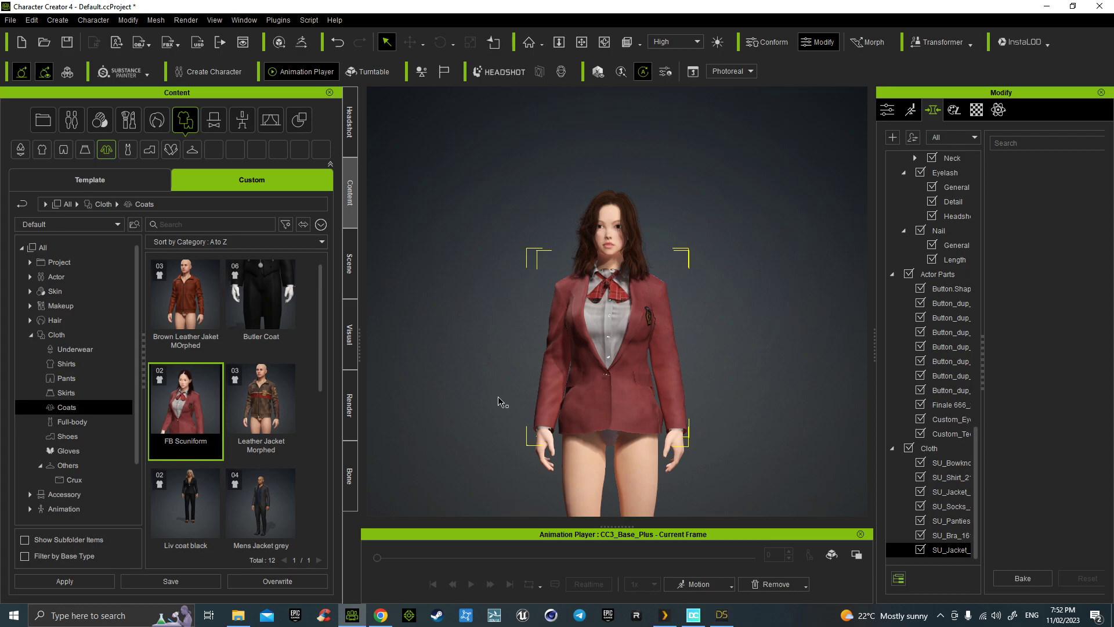
left_click(339, 43)
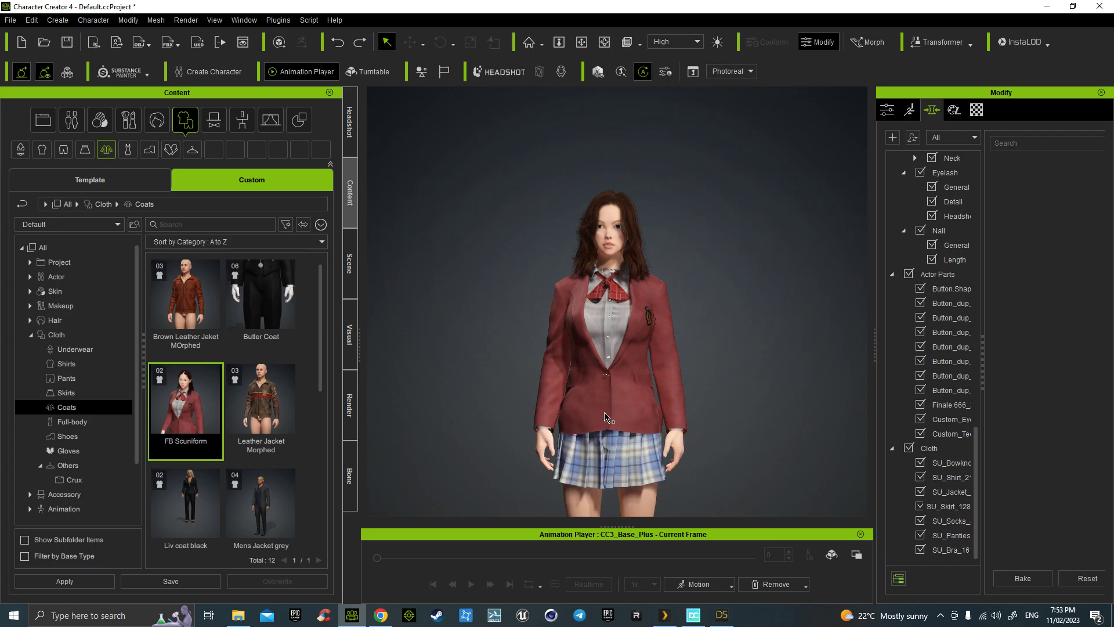
left_click(608, 399)
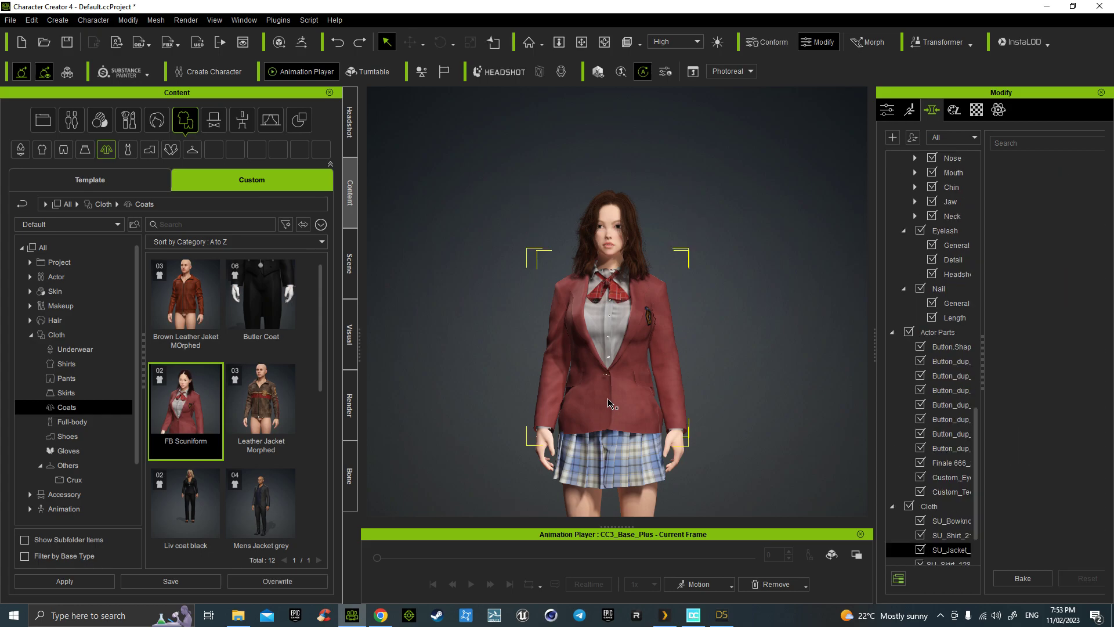
left_click(274, 580)
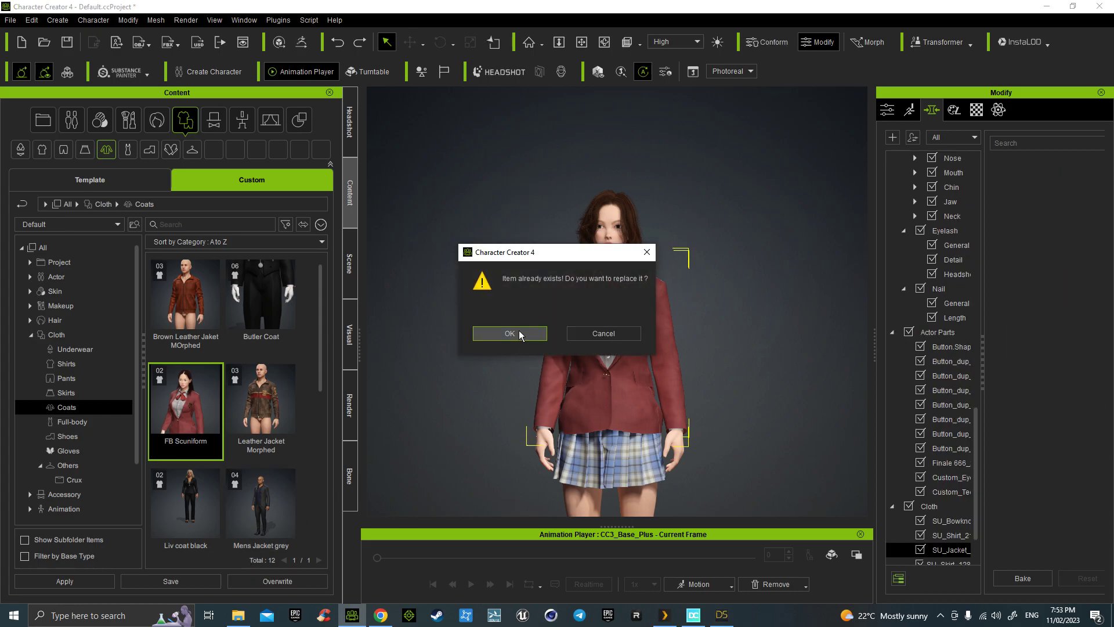
left_click(615, 334)
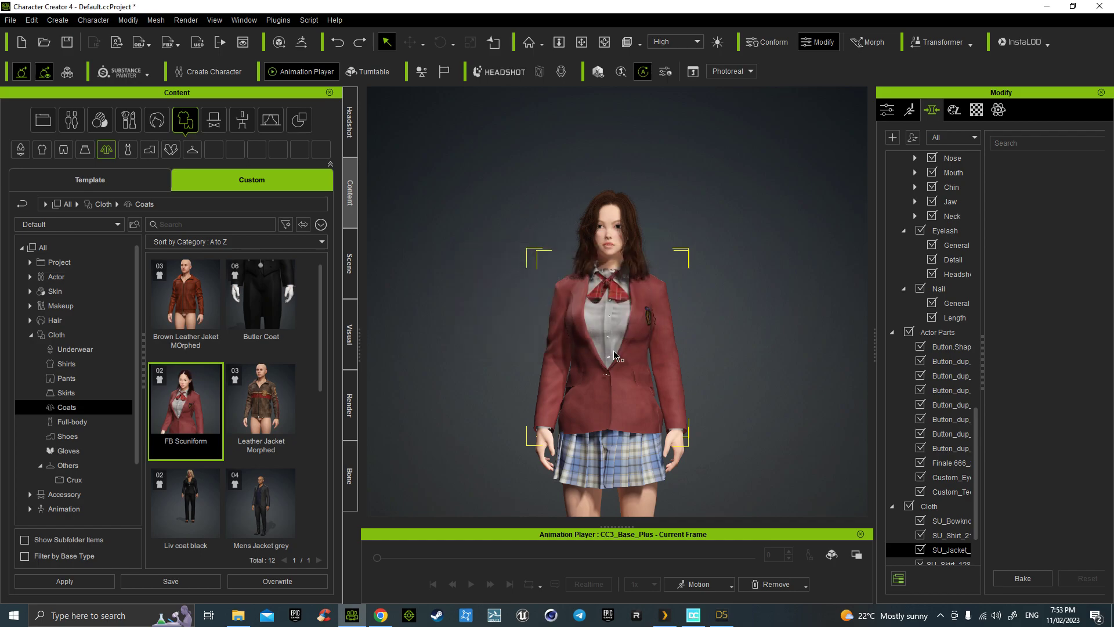
Frame the selected jacket closely and overwrite the saved FB Scuniform coat with it, replacing the existing item
left_click(614, 353)
left_click(633, 382)
scroll(633, 384, "up", 2)
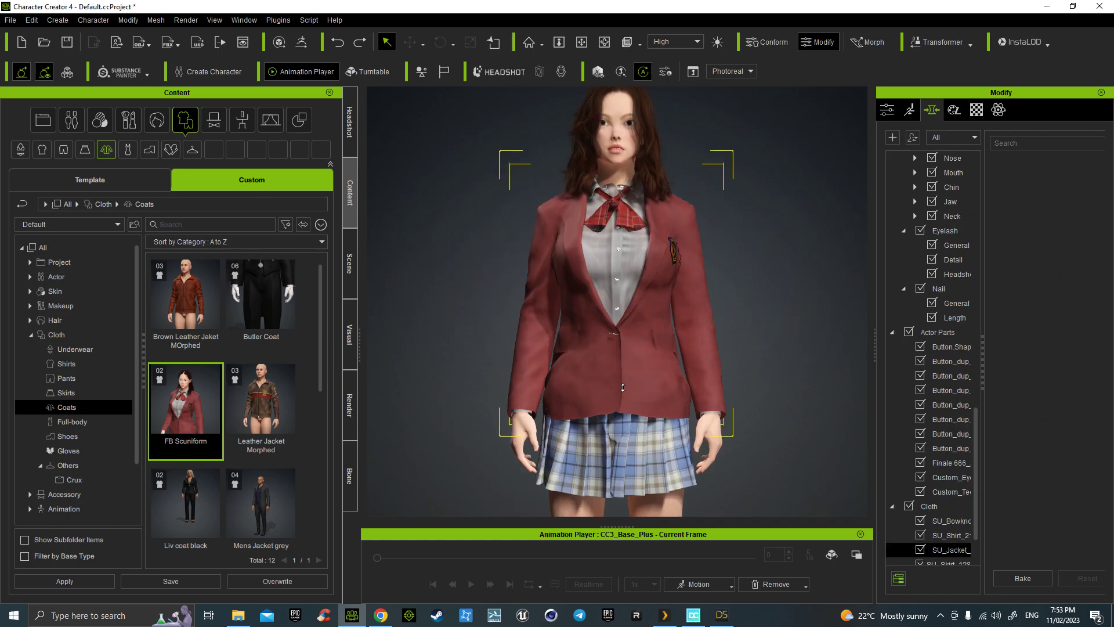
scroll(623, 388, "up", 2)
scroll(622, 387, "up", 2)
left_click(278, 582)
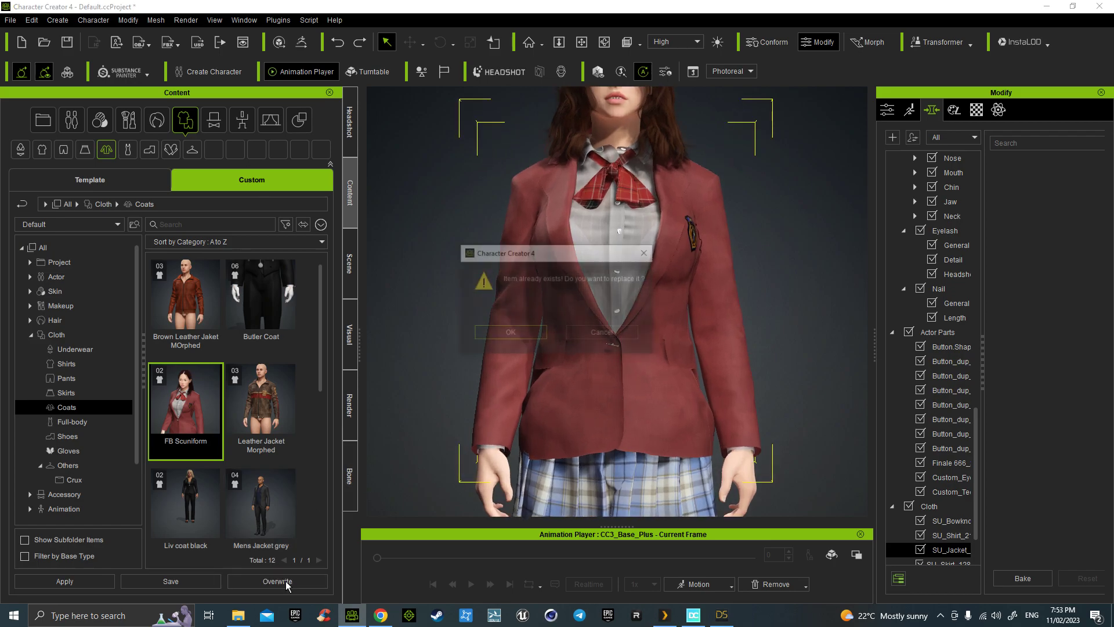
left_click(508, 332)
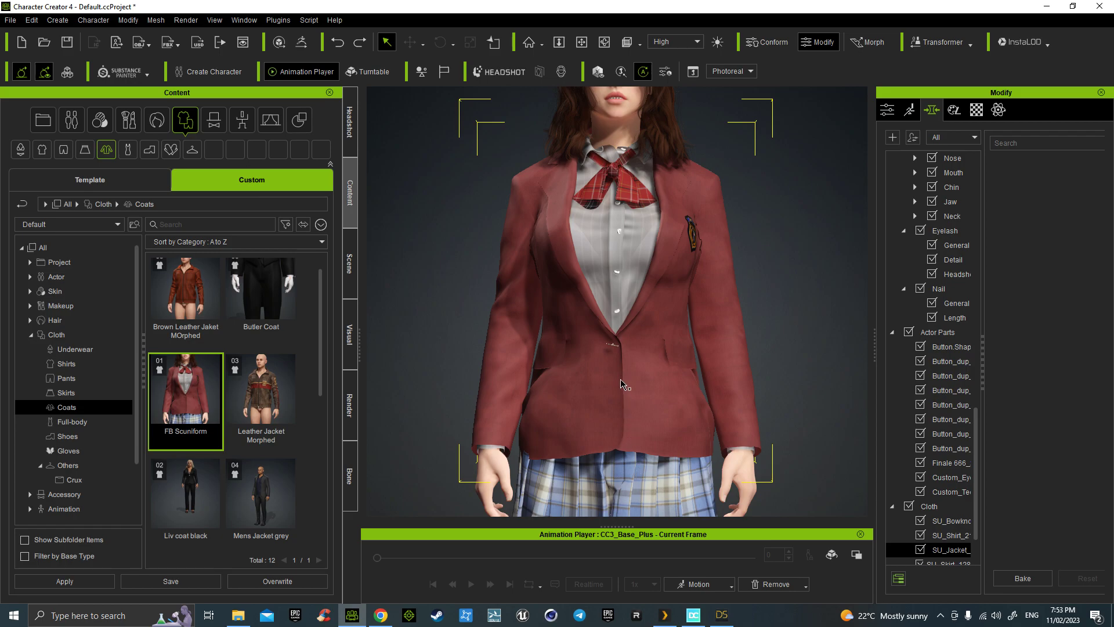
Delete the red jacket, select the shirt beneath it, and locate the saved FB Scuniform item in the custom Shirts category
key("Delete")
left_click(616, 323)
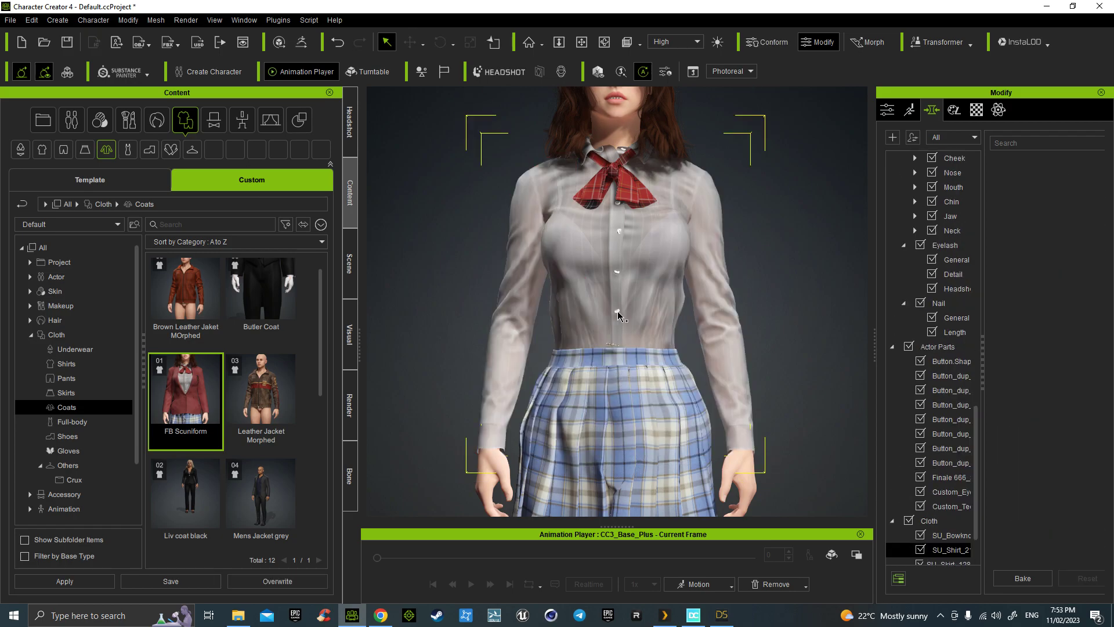
scroll(617, 319, "down", 5)
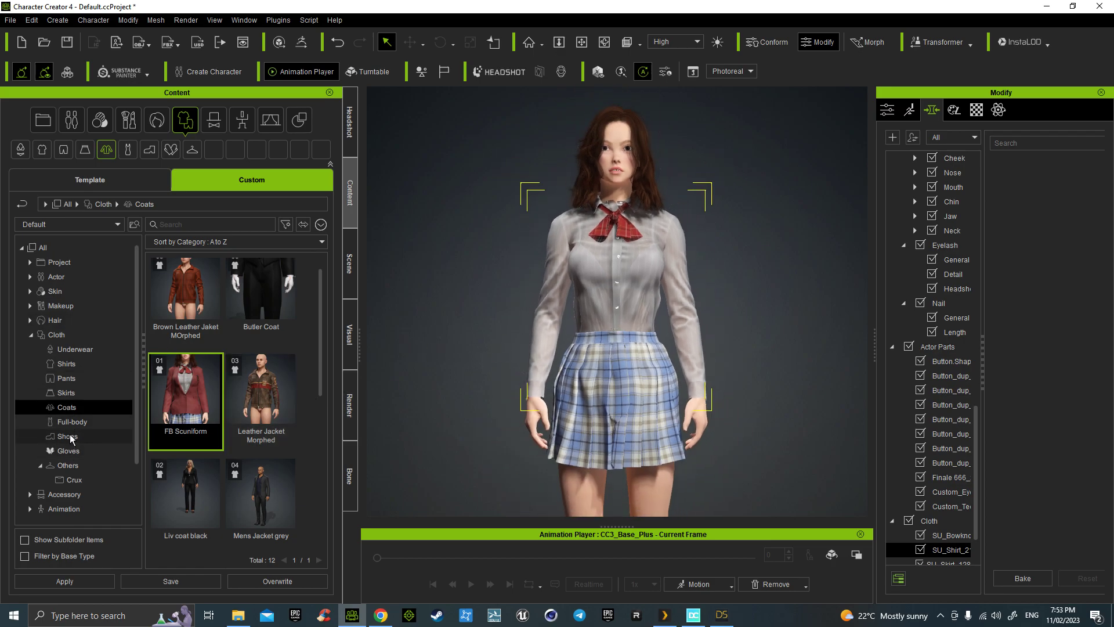
left_click(66, 363)
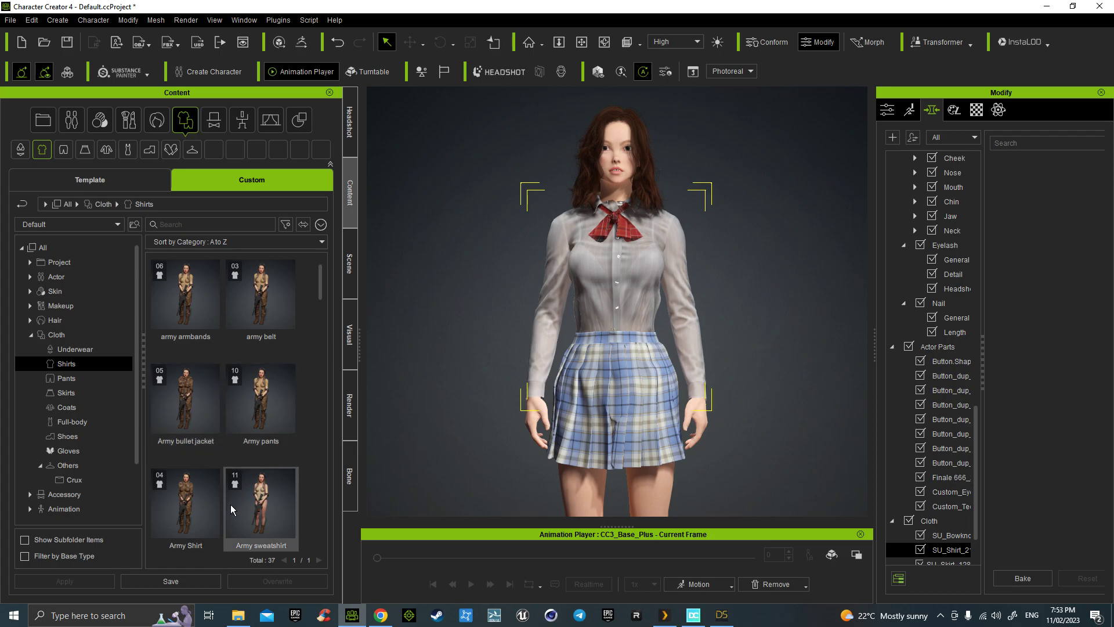
left_click_drag(320, 280, 325, 403)
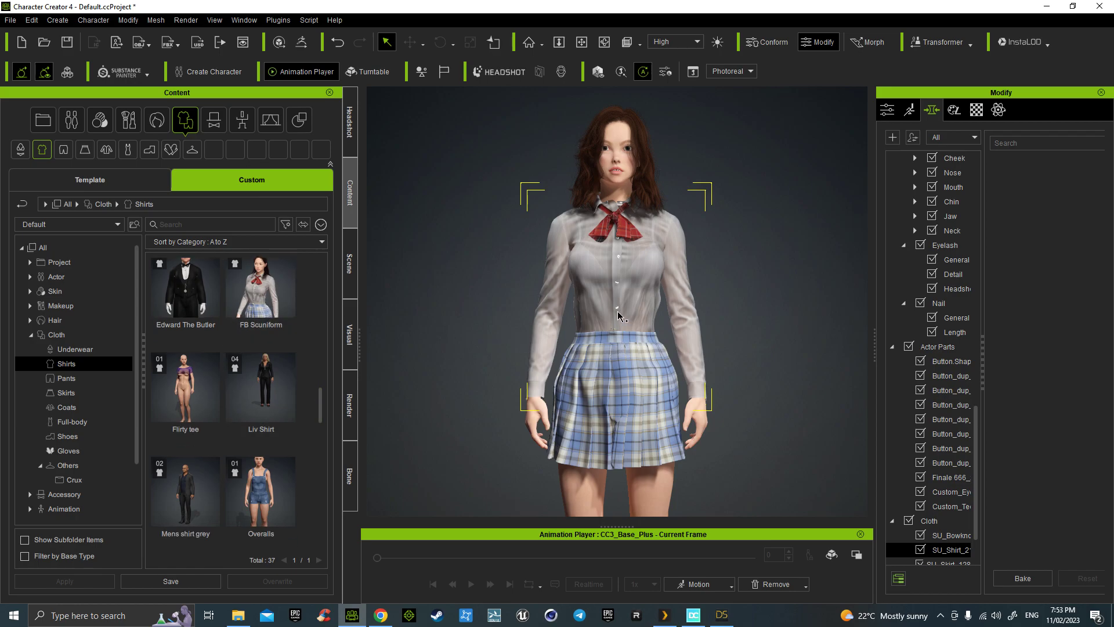
Frame the selected shirt closely and overwrite the saved FB Scuniform shirt with it, replacing the existing item
scroll(618, 315, "up", 2)
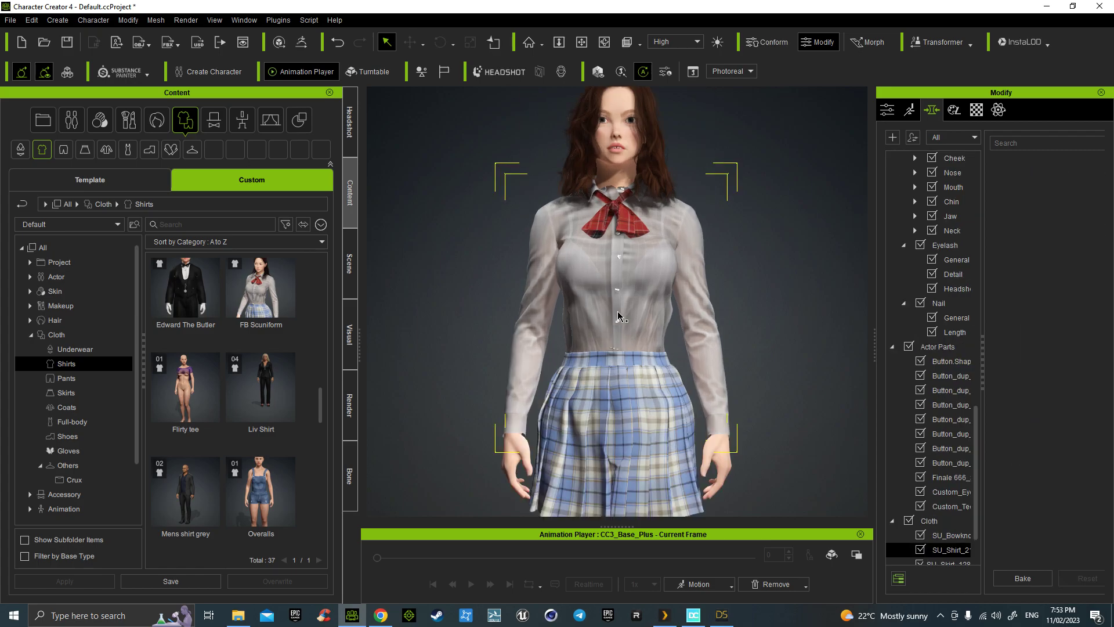
scroll(617, 315, "up", 2)
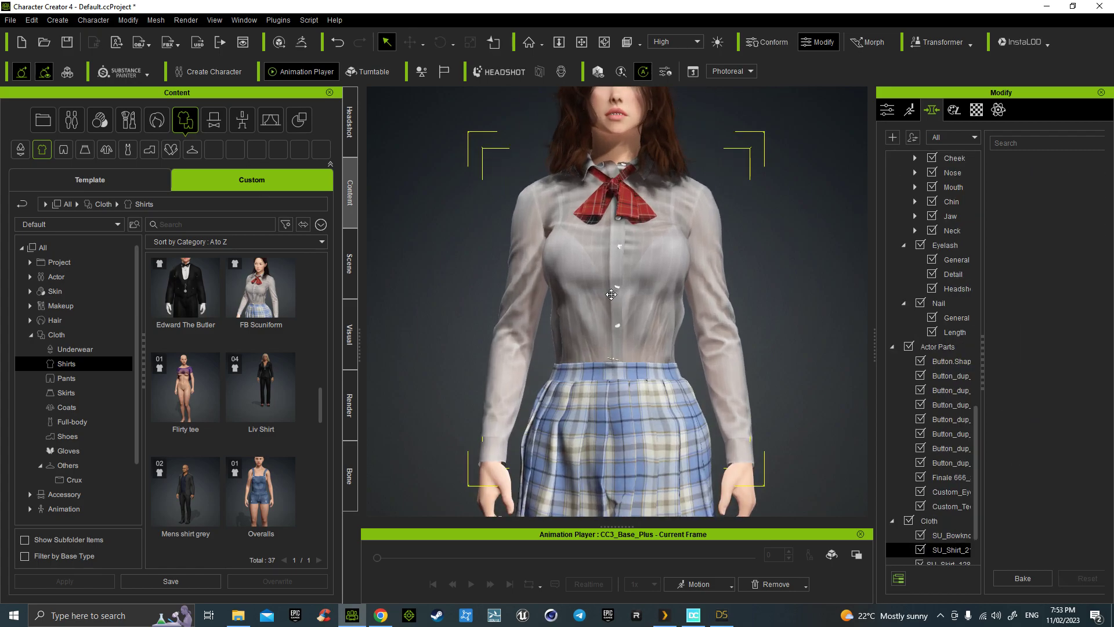
middle_click_drag(611, 306, 612, 348)
left_click(278, 300)
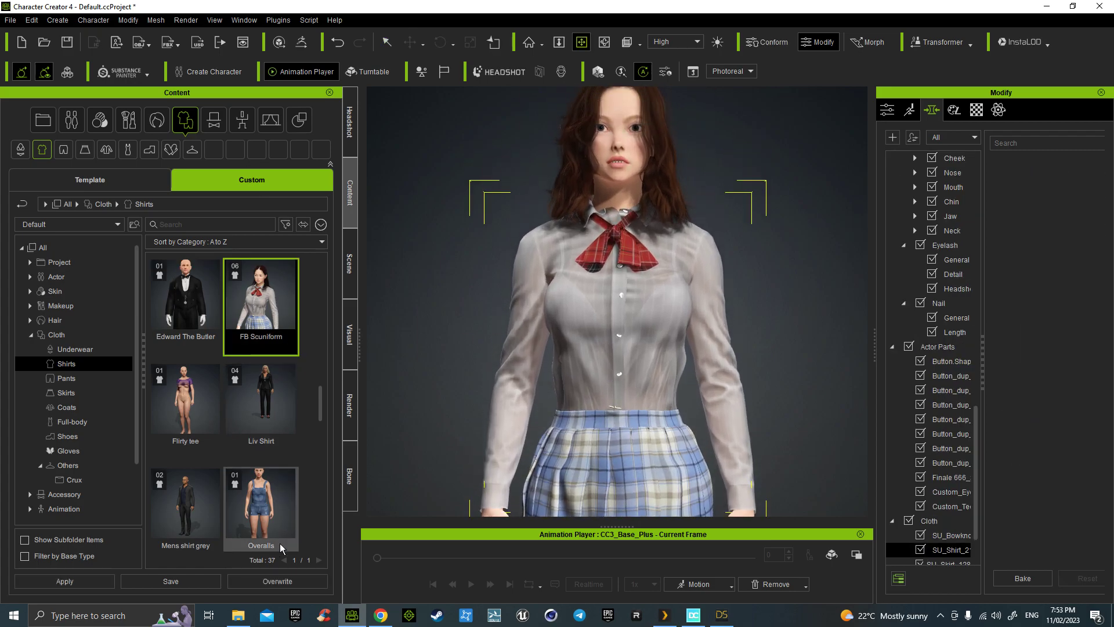
left_click(278, 580)
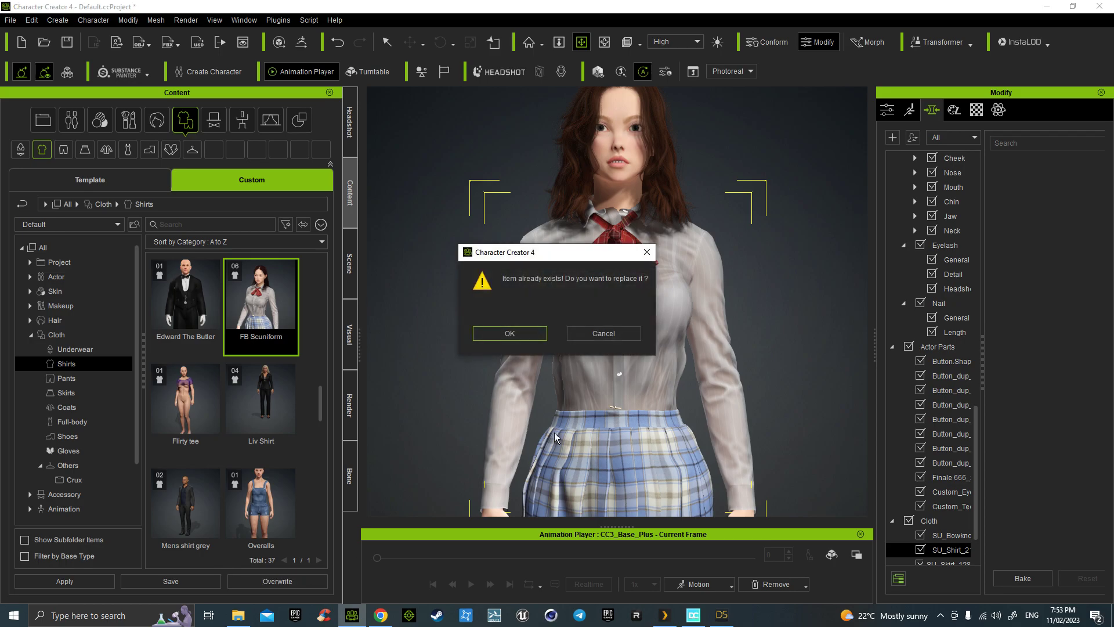
left_click(510, 332)
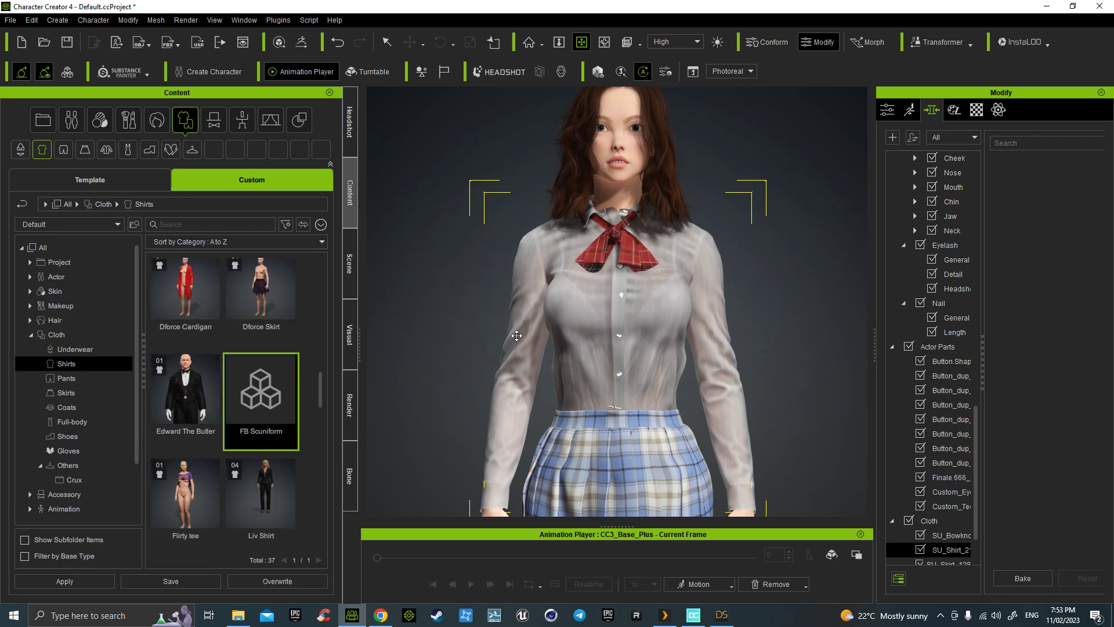
Try deleting the shirt from the character and undo the deletion
key("q")
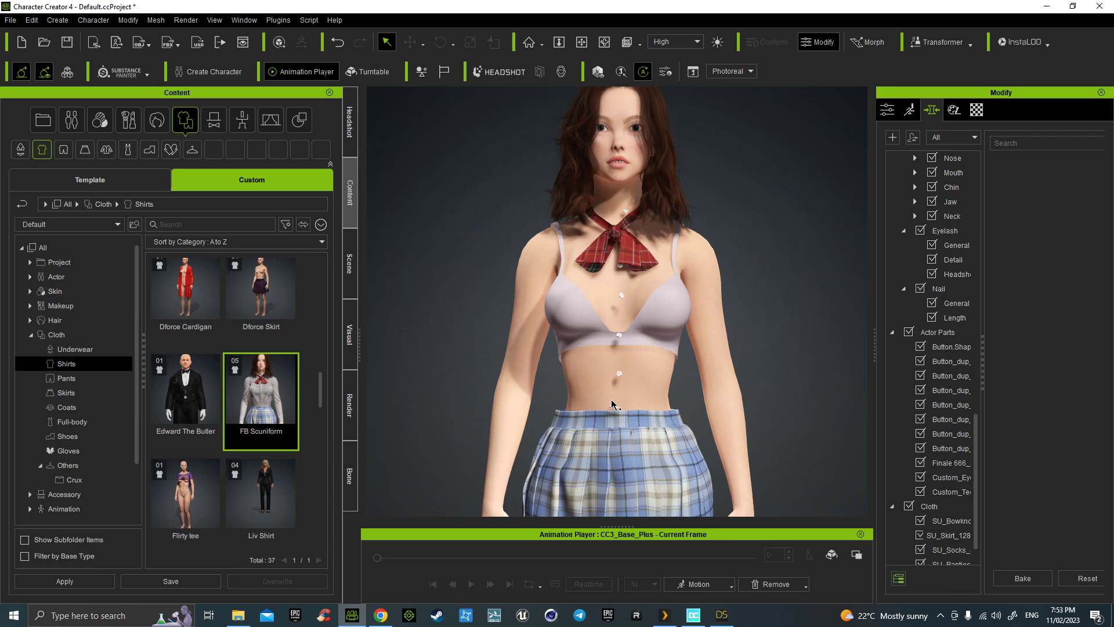
left_click(338, 42)
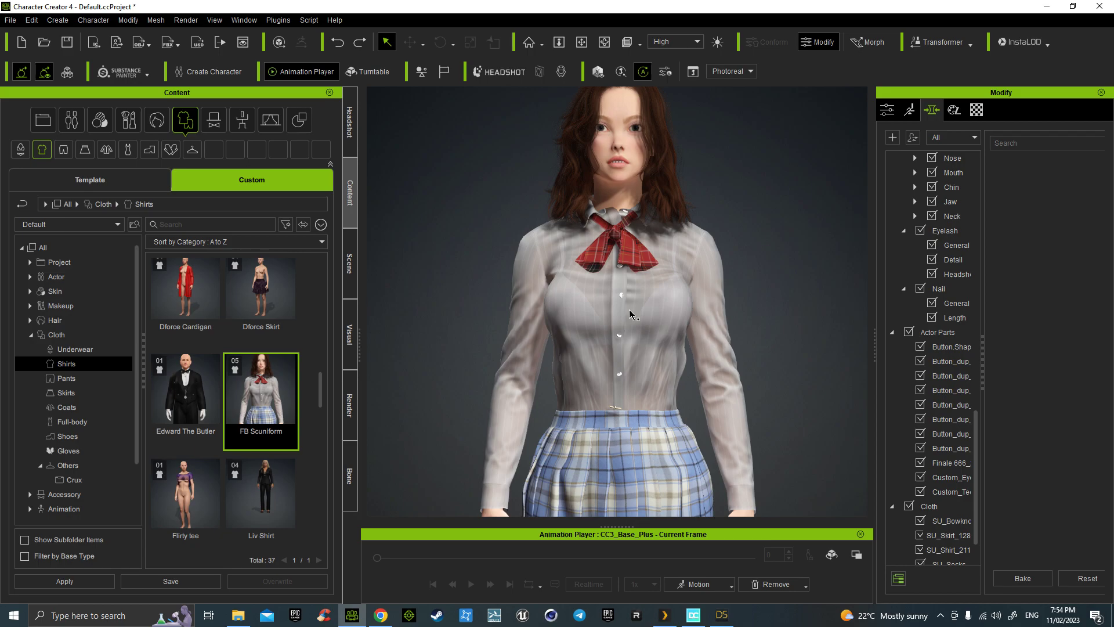
Select a button on the lower front of the shirt and inspect its attribute and transform settings
left_click(620, 376)
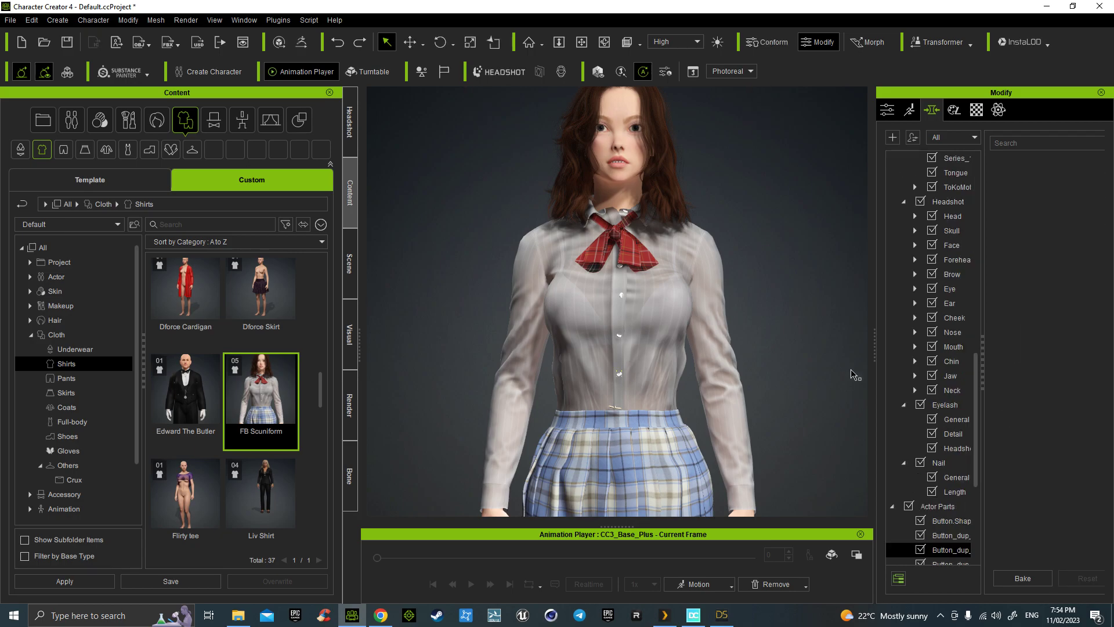
left_click(888, 109)
scroll(967, 340, "down", 5)
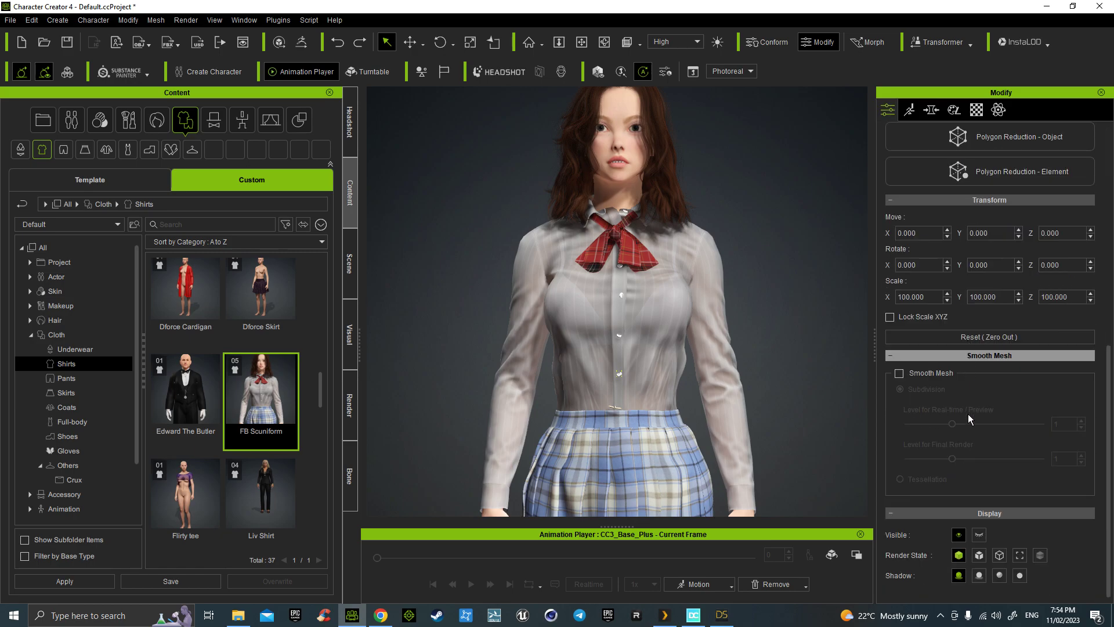
scroll(938, 323, "up", 3)
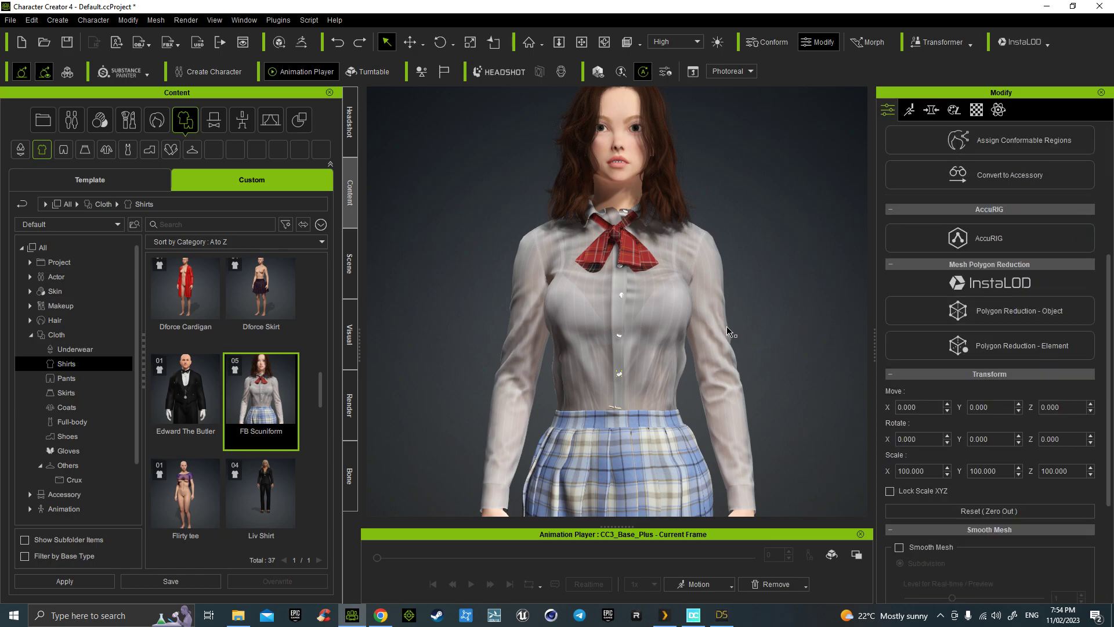
right_click(619, 377)
left_click(636, 385)
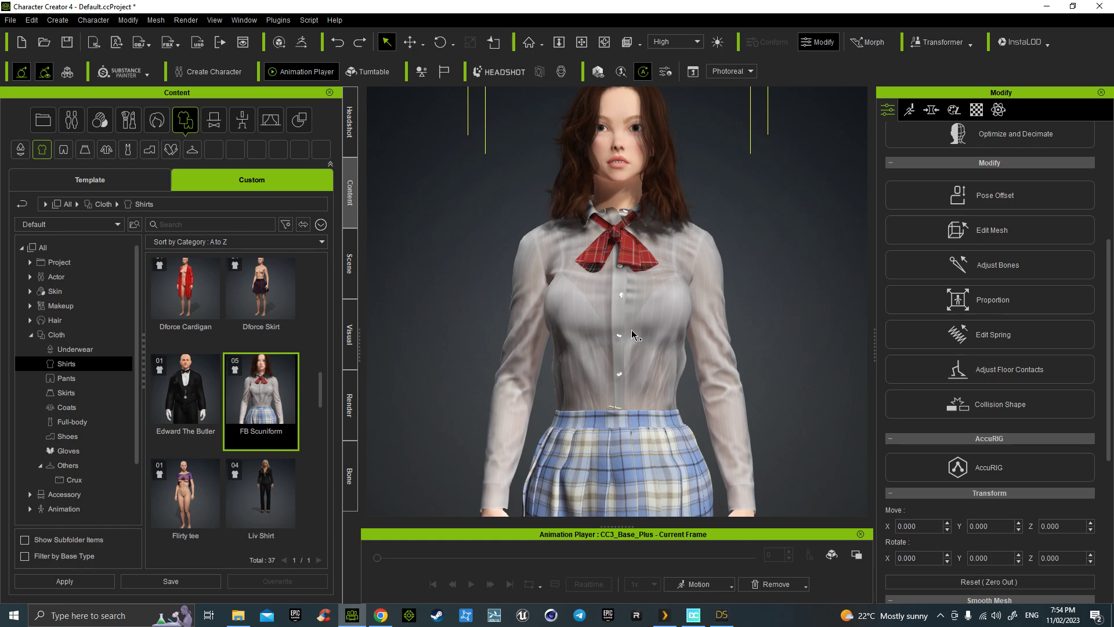
Select the shirt, delete it again to expose the separate buttons, and undo the deletion
left_click(632, 334)
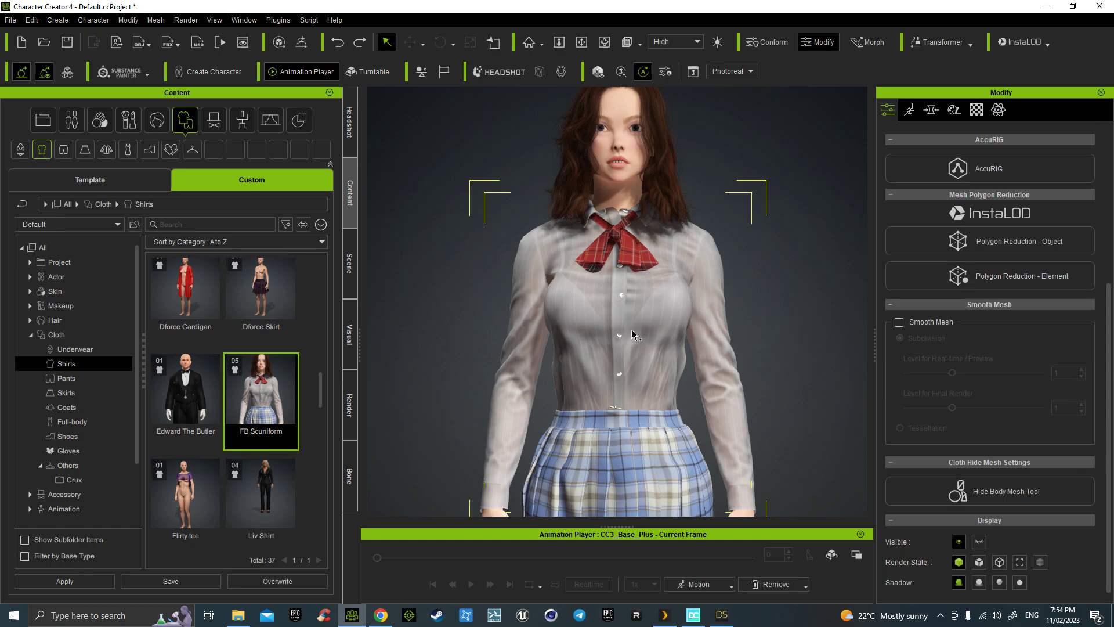
key("Delete")
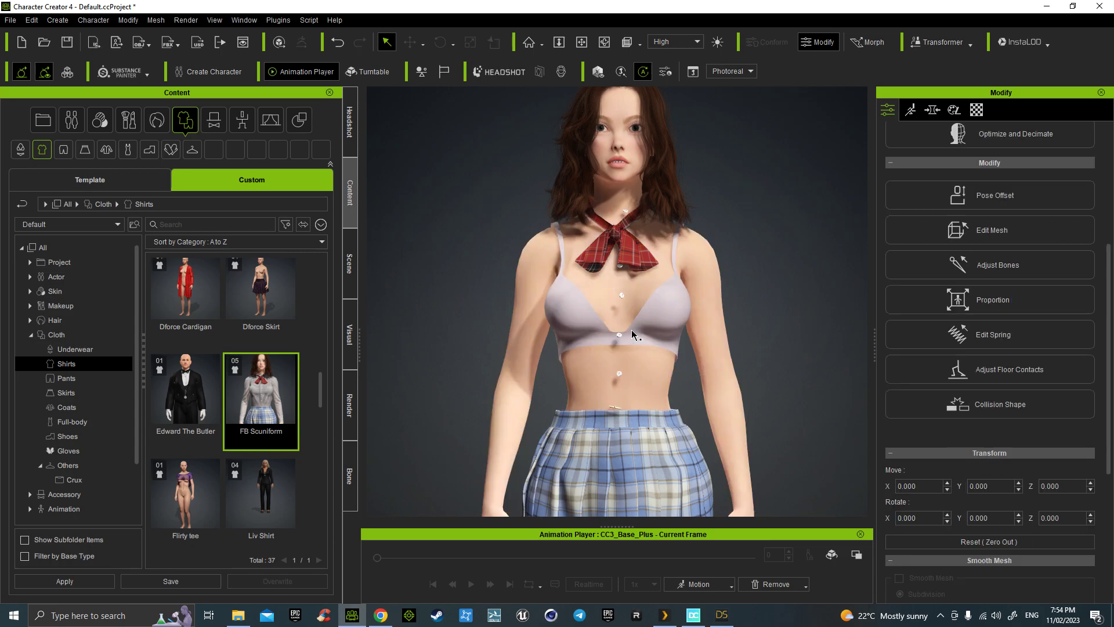
left_click(337, 42)
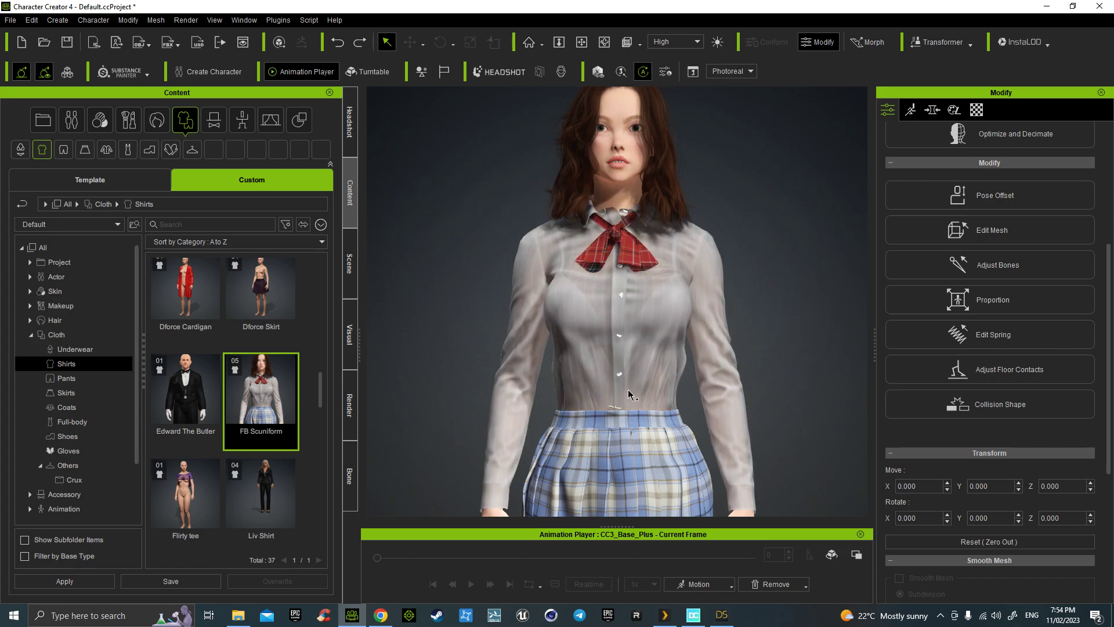
Examine the shirt and its row of buttons up close from an angled side view
left_click(626, 385)
key("x")
right_click_drag(660, 372, 515, 385)
scroll(516, 385, "up", 3)
scroll(517, 388, "down", 1)
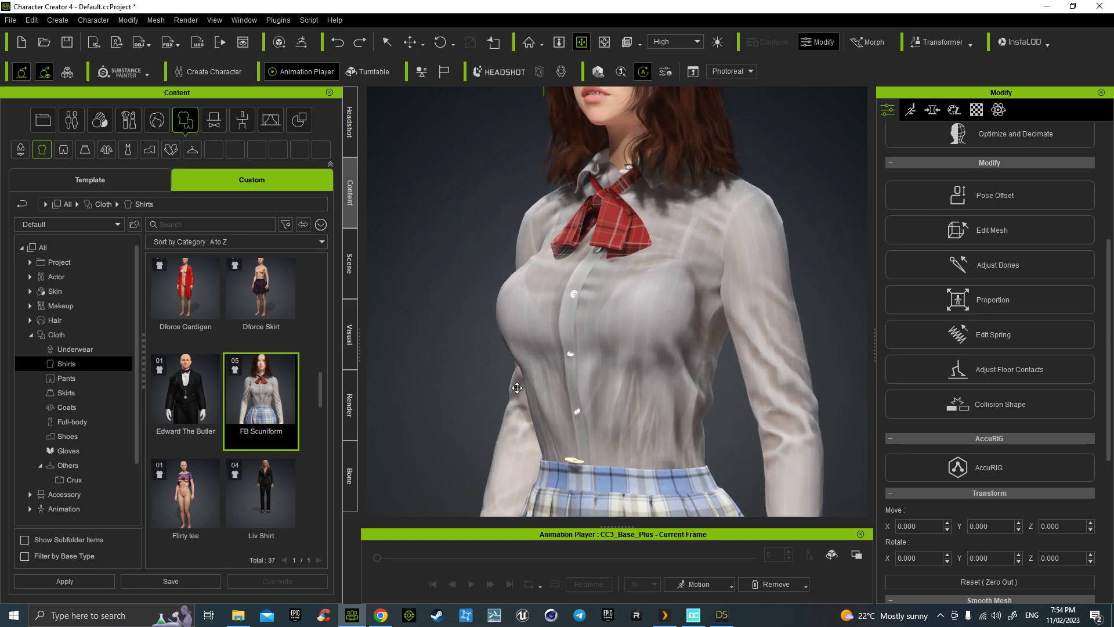
scroll(518, 390, "down", 2)
key("q")
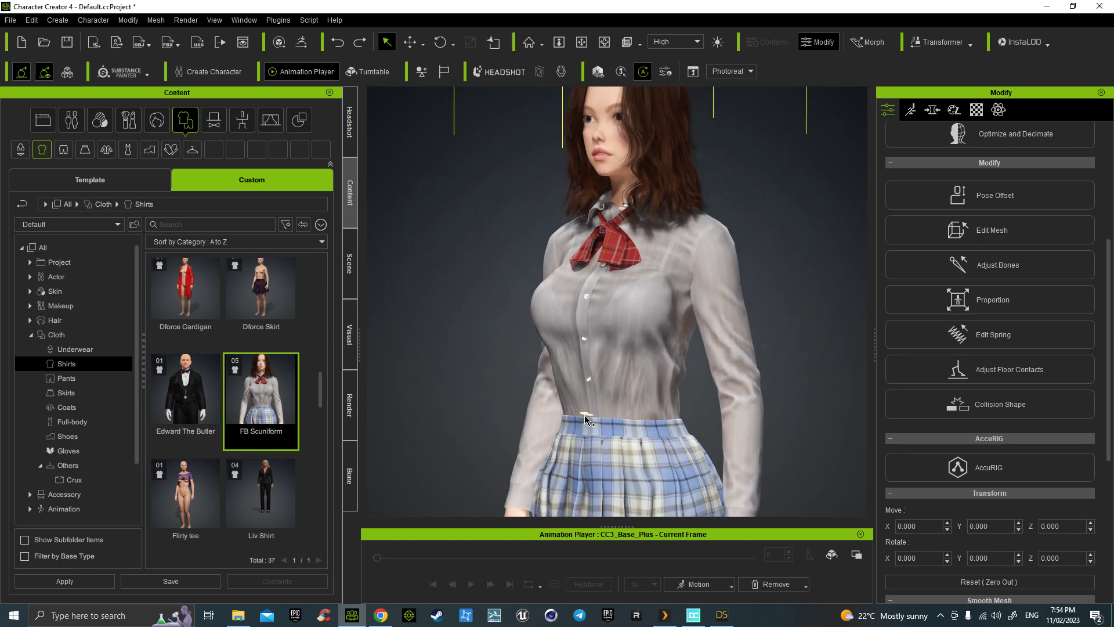
Select the lowest shirt button just above the skirt waistband and rotate it about X to about 289.7 degrees
left_click(584, 415)
key("Home")
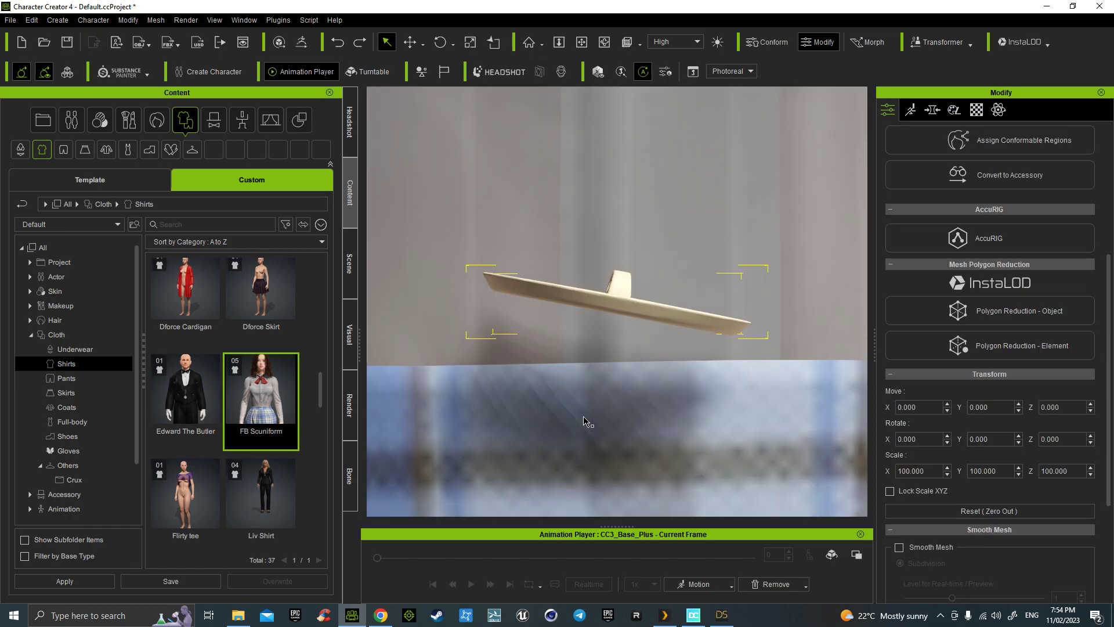
scroll(611, 316, "down", 4)
key("w")
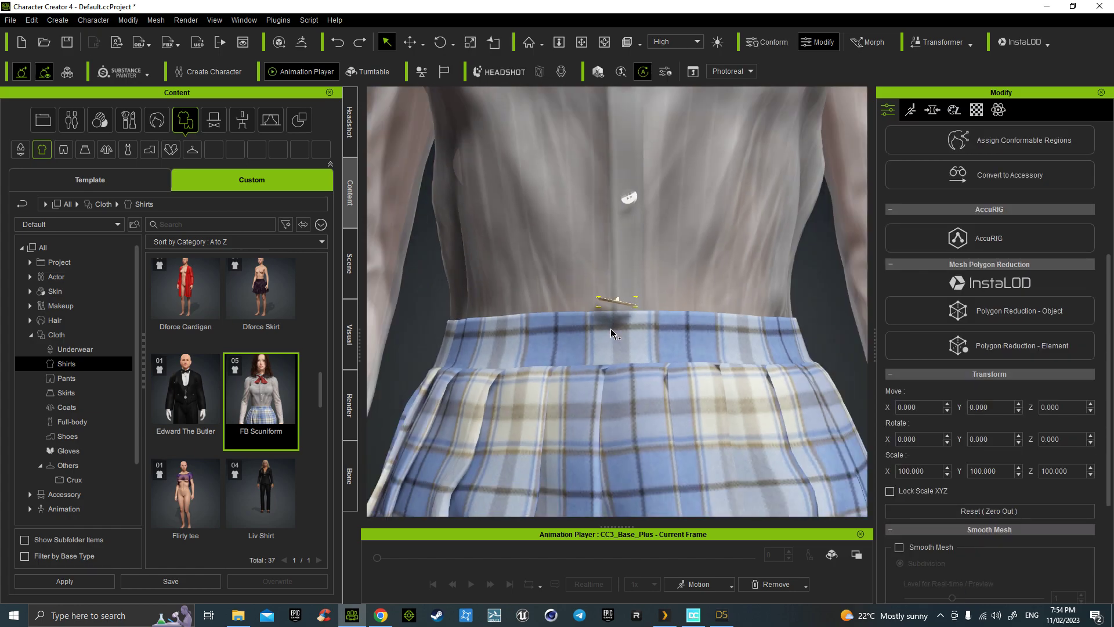
key("e")
scroll(610, 325, "down", 6)
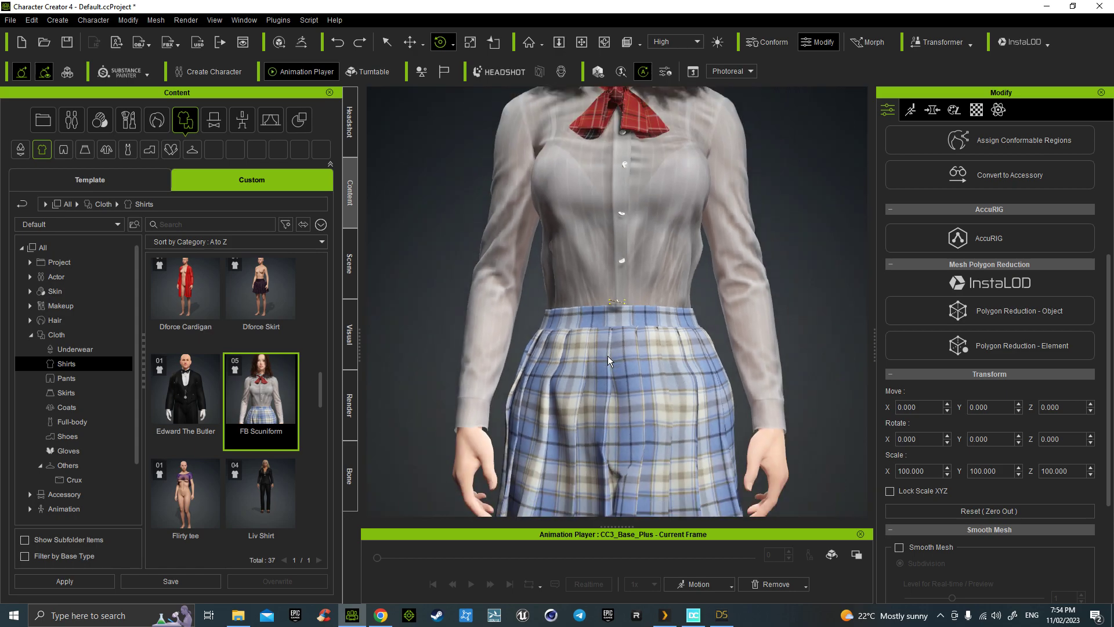
middle_click_drag(626, 411, 627, 415)
right_click_drag(628, 414, 562, 408)
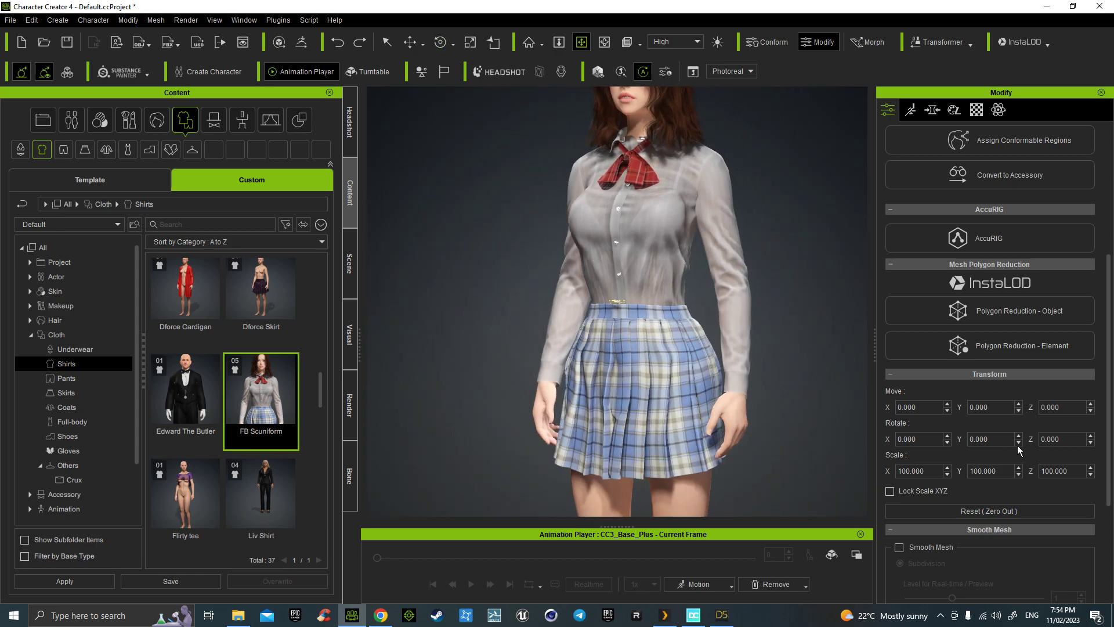
scroll(671, 336, "down", 6)
middle_click_drag(645, 348, 637, 318)
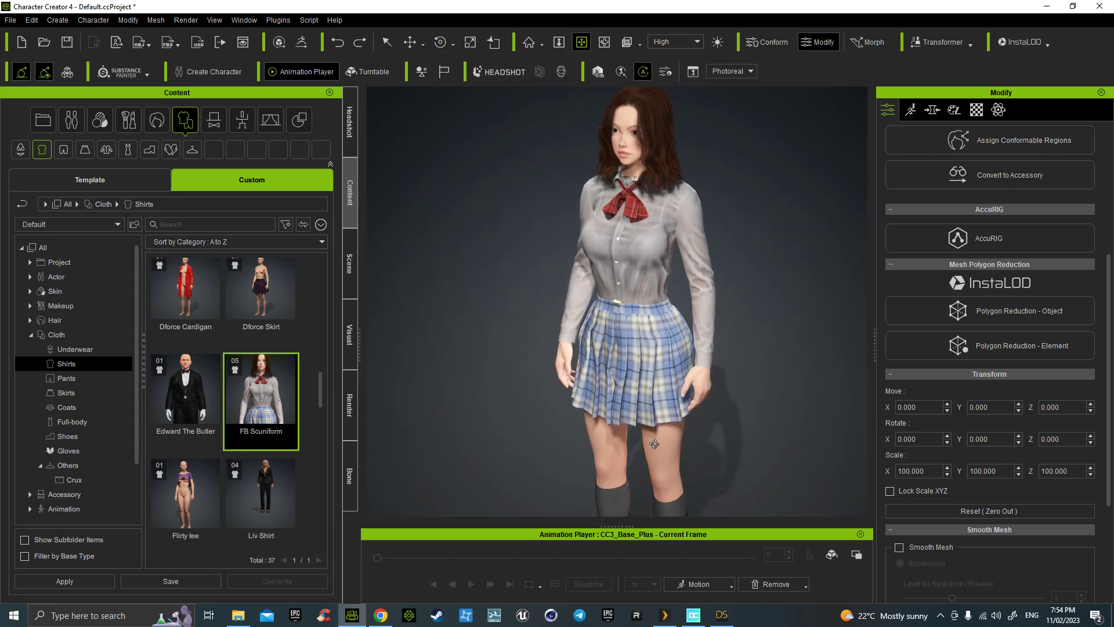
scroll(638, 289, "down", 4)
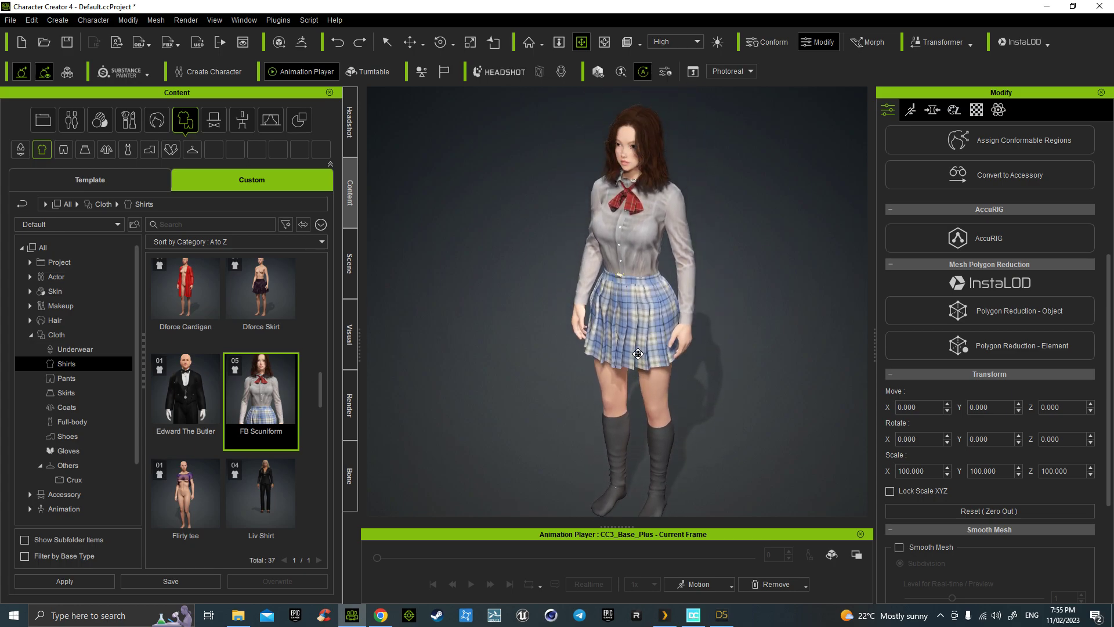
right_click_drag(637, 318, 635, 291)
key("w")
key("e")
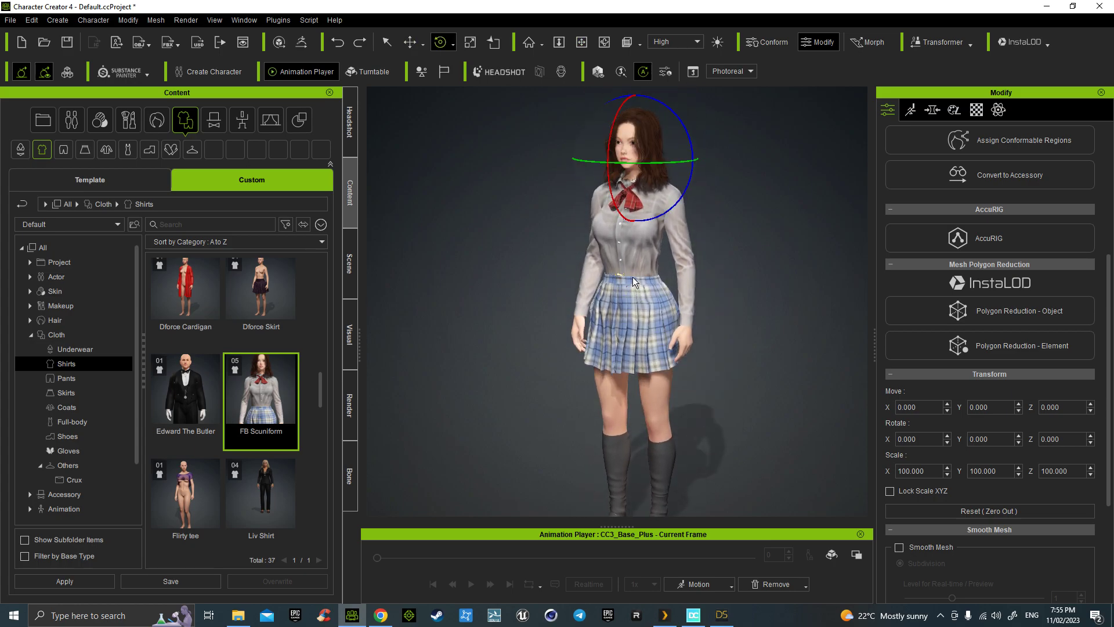
left_click_drag(610, 184, 666, 203)
Move the rotated lowest button back onto the shirt front, at about Y -43.7 and Z -34.7
key("w")
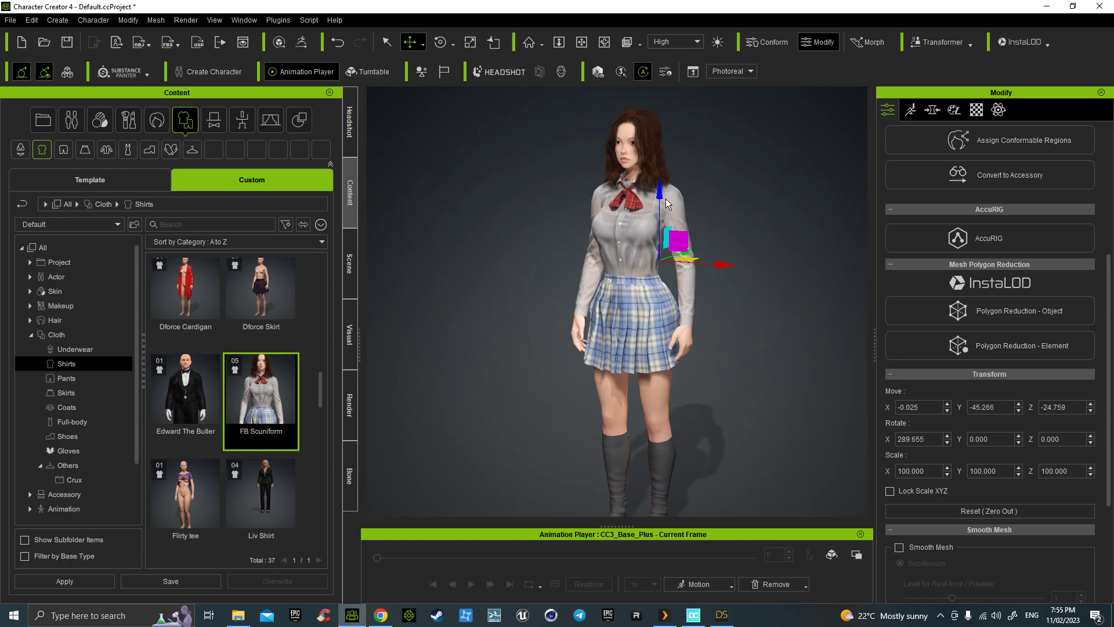
left_click_drag(684, 257, 694, 257)
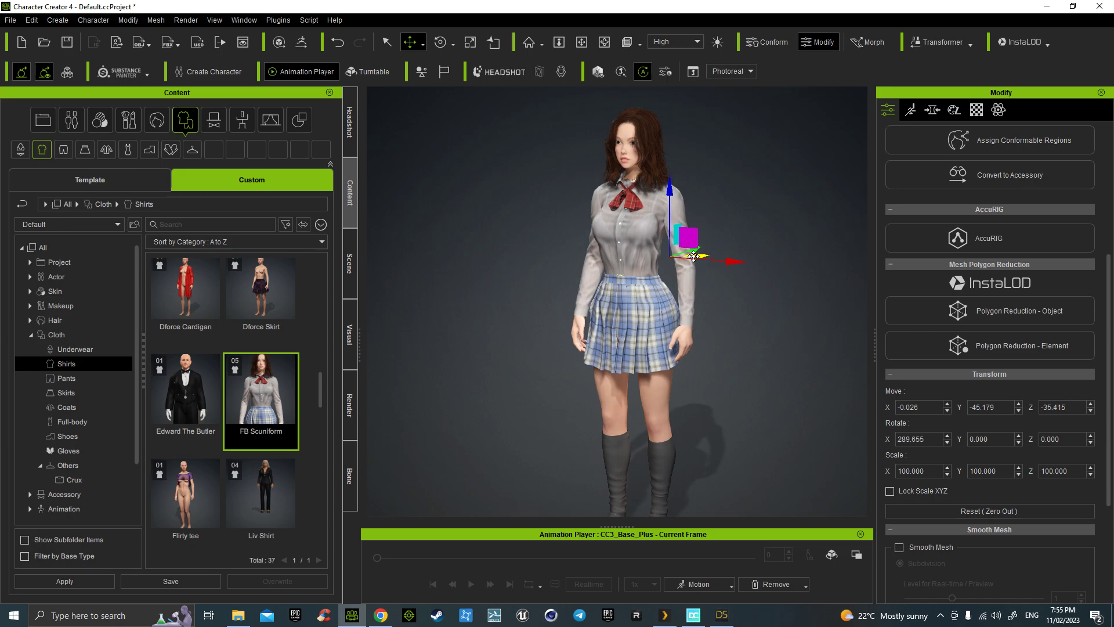
left_click_drag(669, 187, 669, 184)
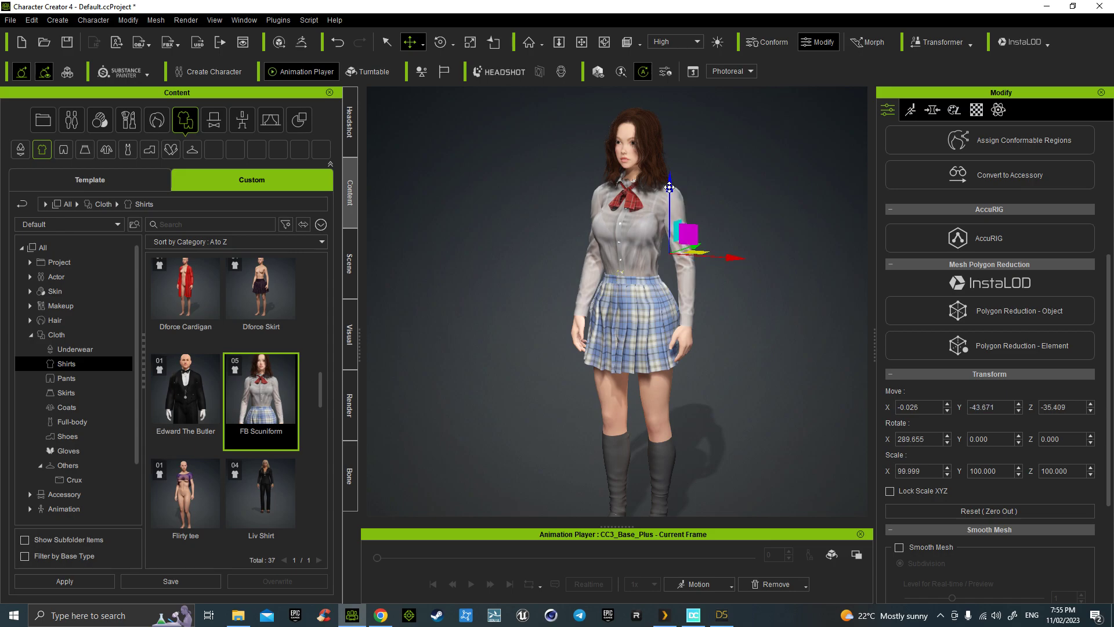
left_click_drag(698, 246, 698, 246)
key("f")
scroll(627, 289, "up", 2)
scroll(627, 288, "down", 4)
scroll(627, 289, "down", 6)
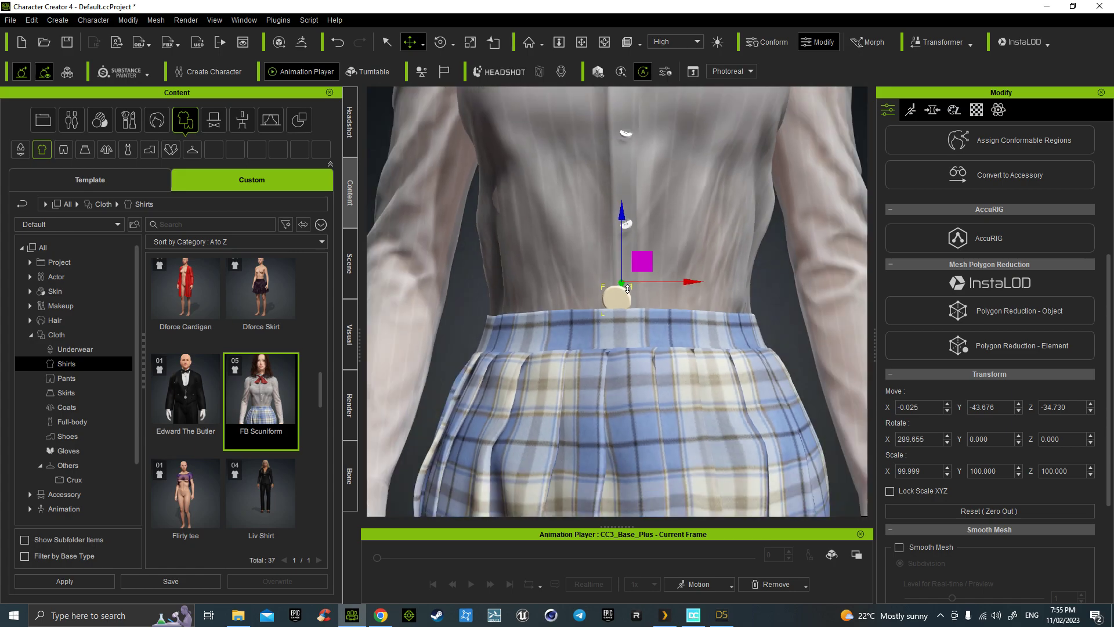
middle_click_drag(628, 271, 632, 289)
scroll(631, 289, "down", 2)
scroll(632, 283, "down", 2)
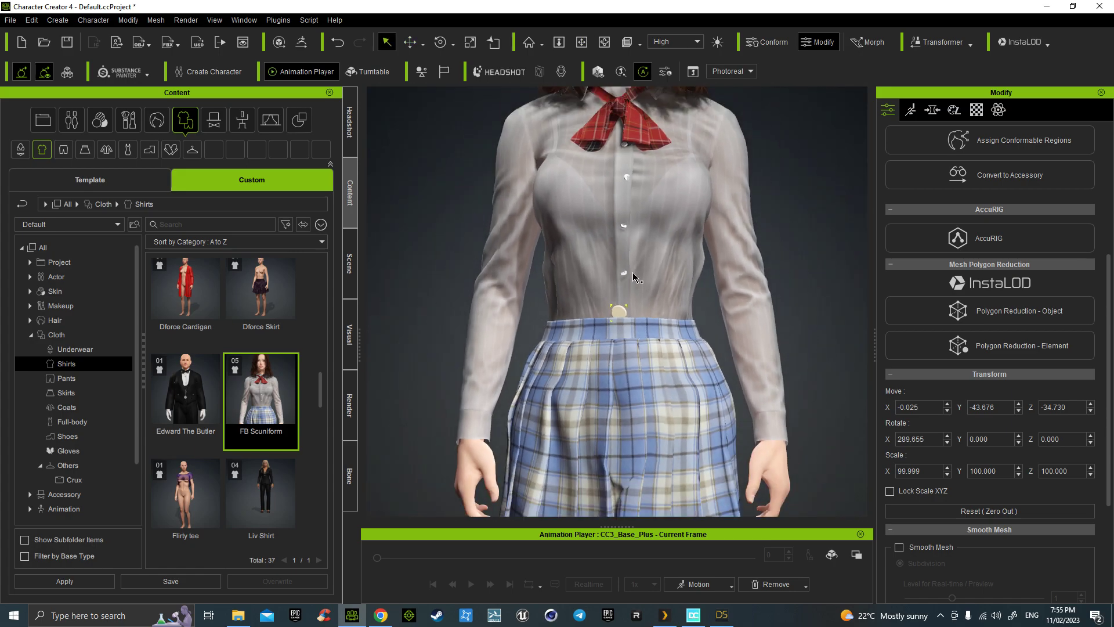
Try to rotate the second-lowest shirt button about X to 6 degrees and shift its position slightly
left_click(626, 273)
key("e")
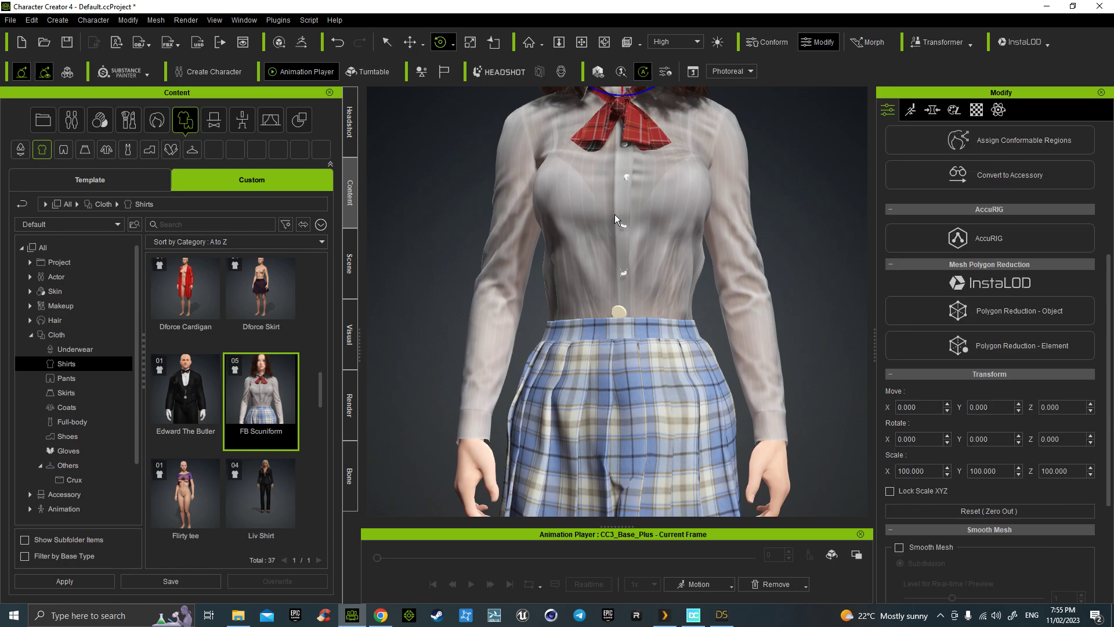
scroll(616, 122, "down", 3)
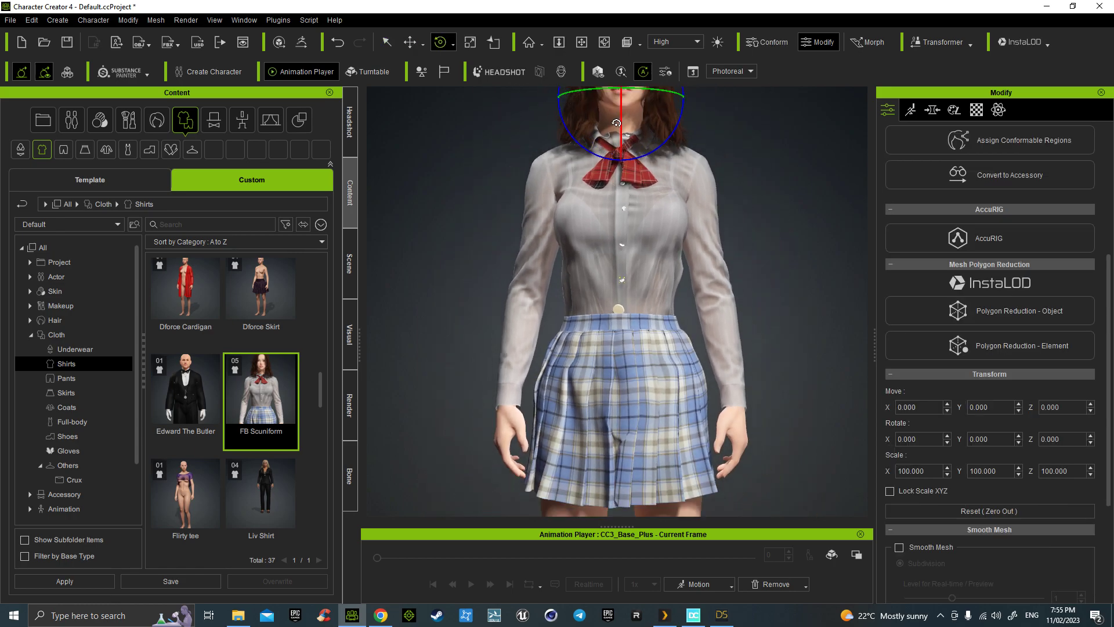
left_click_drag(618, 130, 619, 133)
key("w")
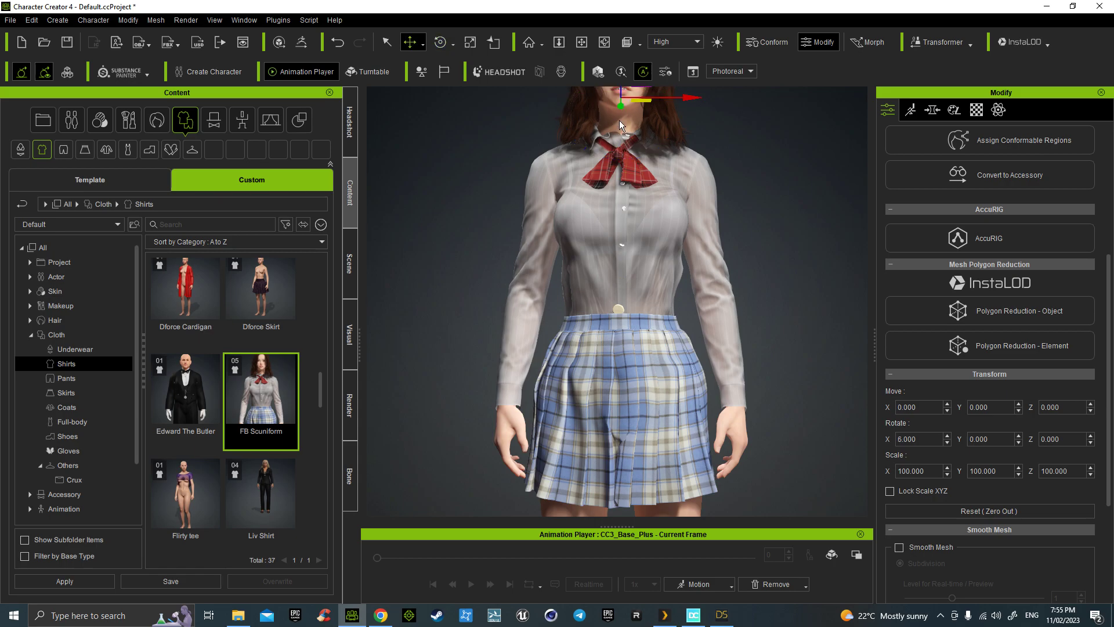
left_click_drag(620, 109, 617, 108)
left_click(619, 310)
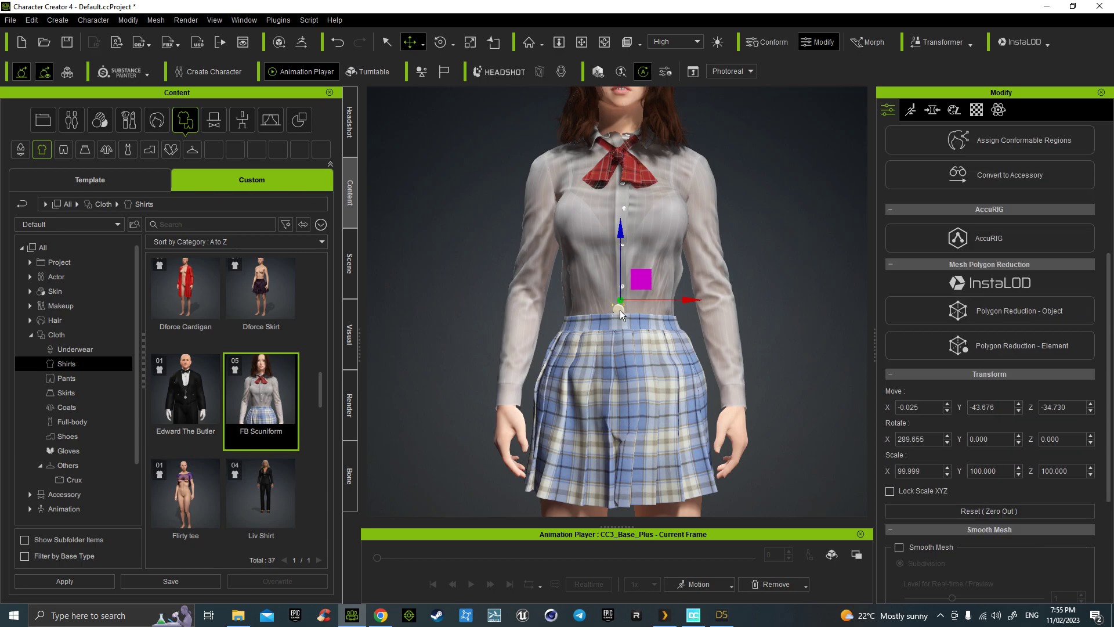
scroll(976, 381, "down", 5)
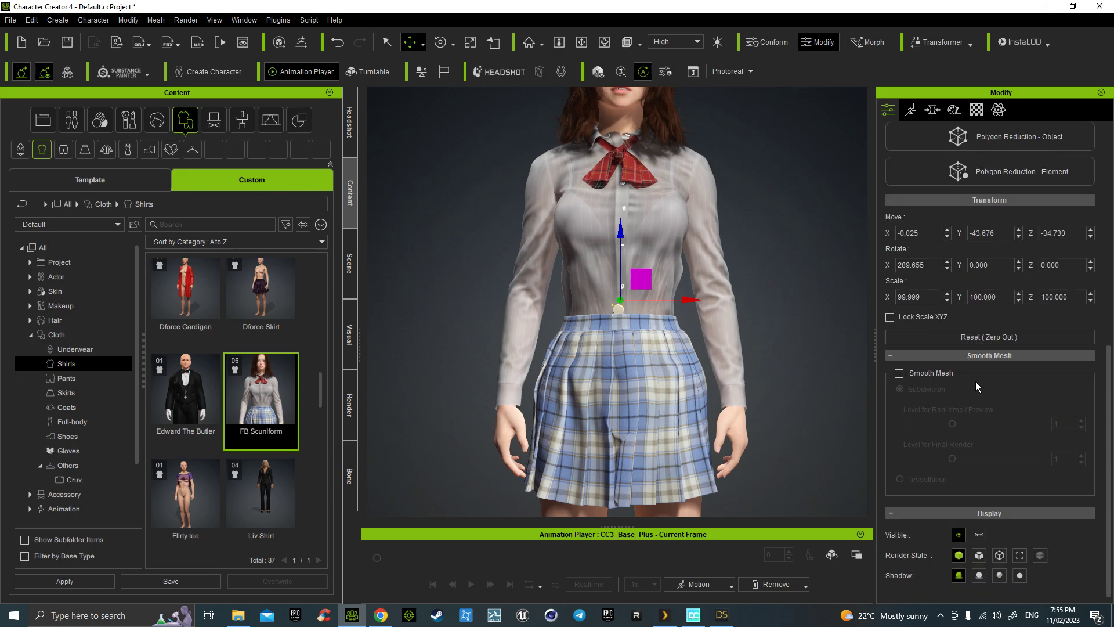
scroll(957, 451, "up", 4)
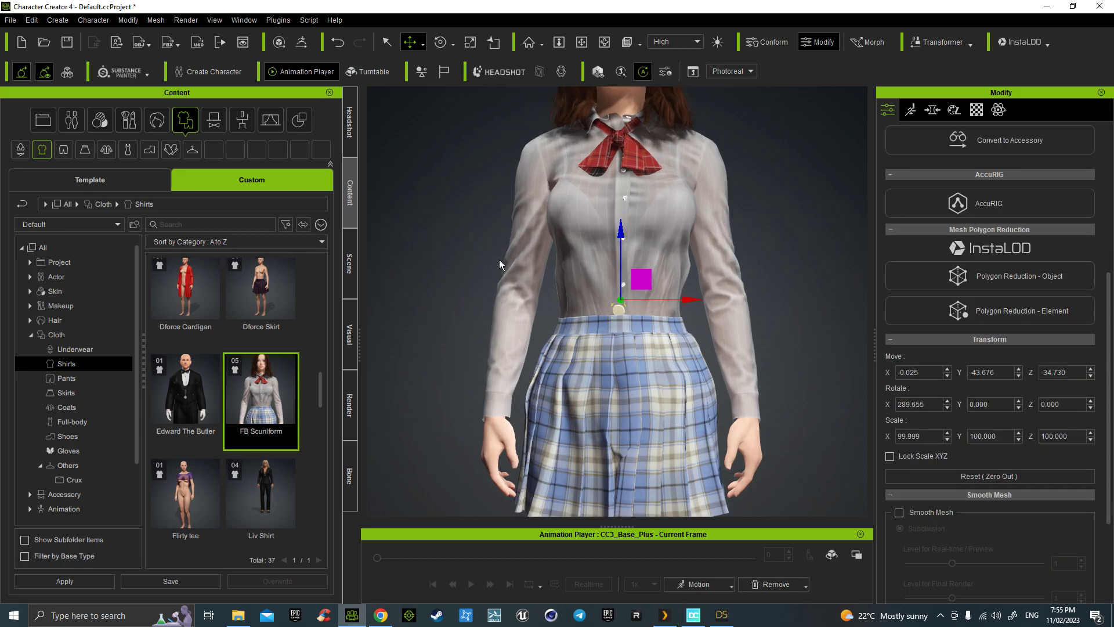
left_click(29, 21)
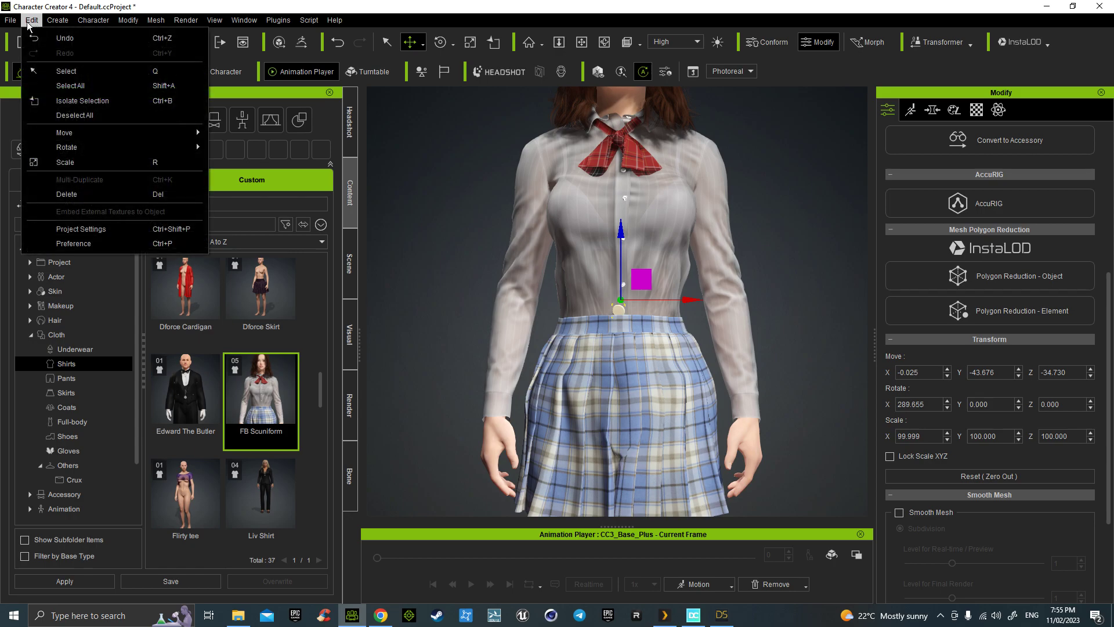
left_click(58, 20)
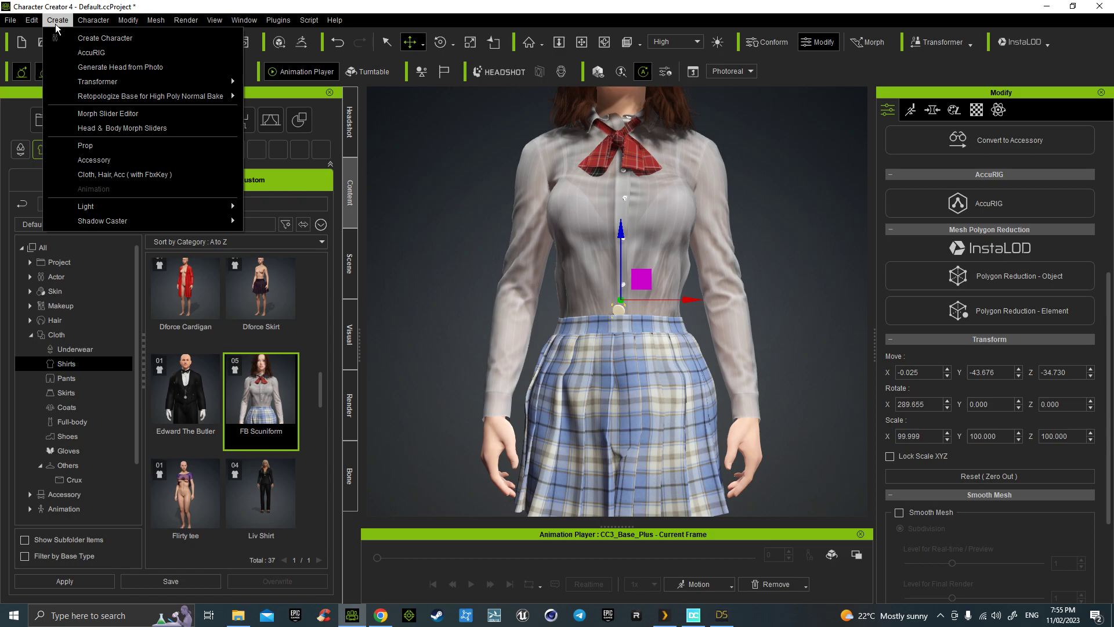
left_click(662, 282)
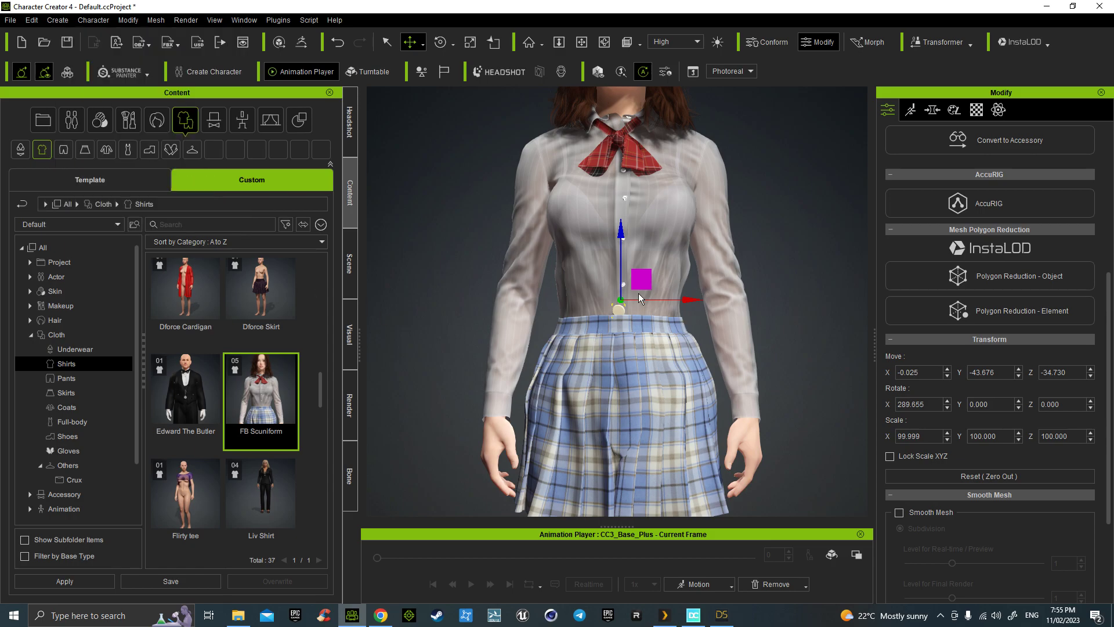
Select the whole character and undo the button edits and clothing removal back to the fully dressed outfit with the red jacket
scroll(615, 253, "down", 5)
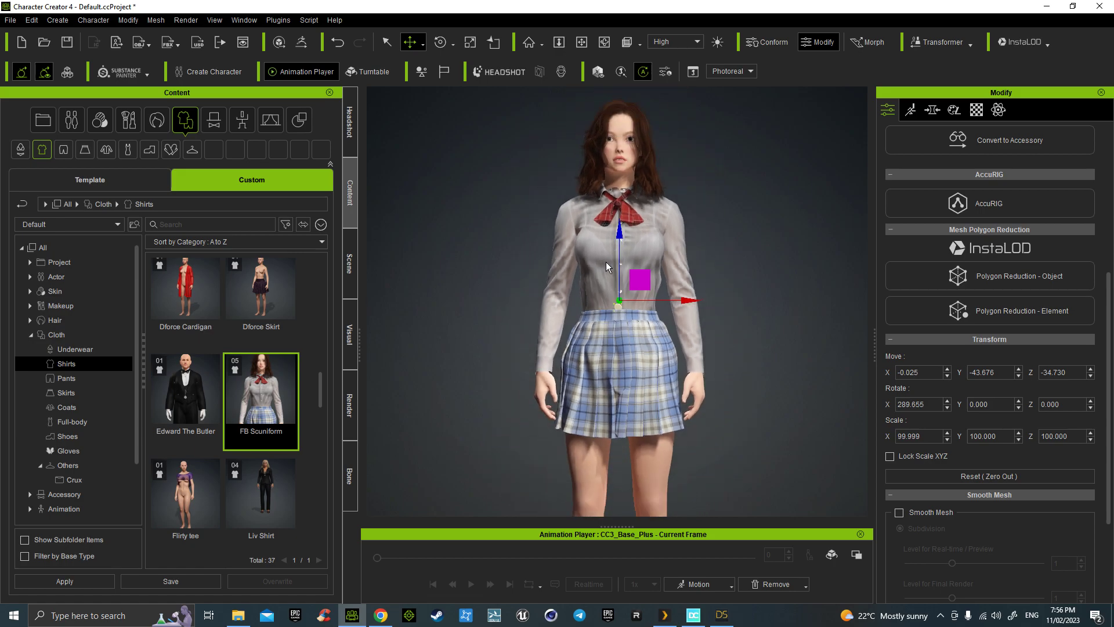
left_click(606, 263)
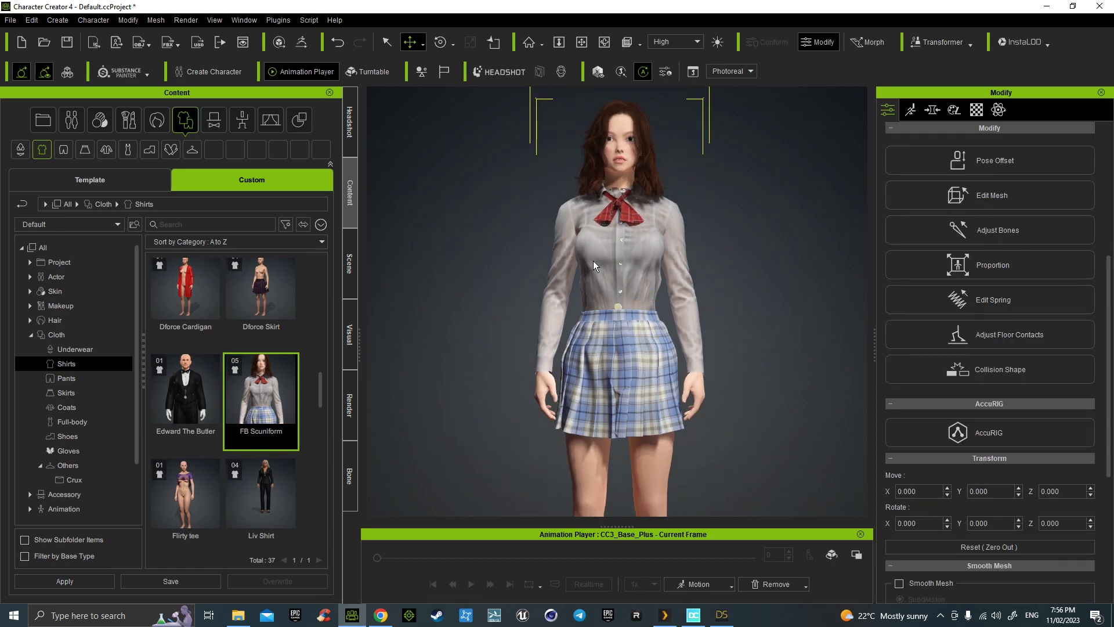
left_click(339, 44)
left_click(338, 43)
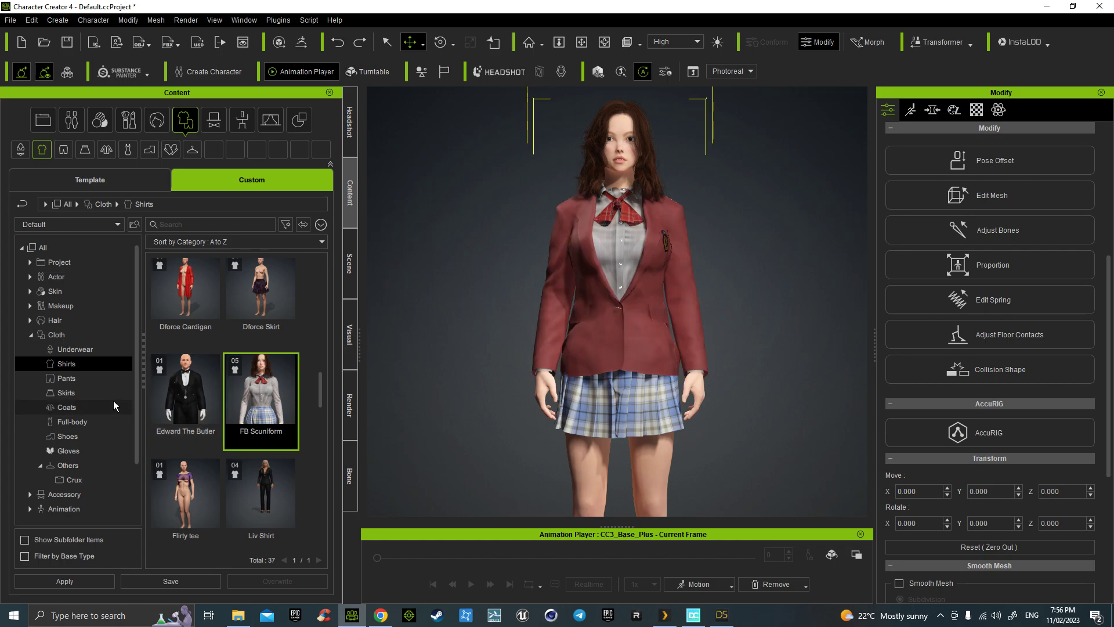
Apply the Sg3 pose from the custom animation pose library to the character and examine how the outfit follows it
left_click(32, 334)
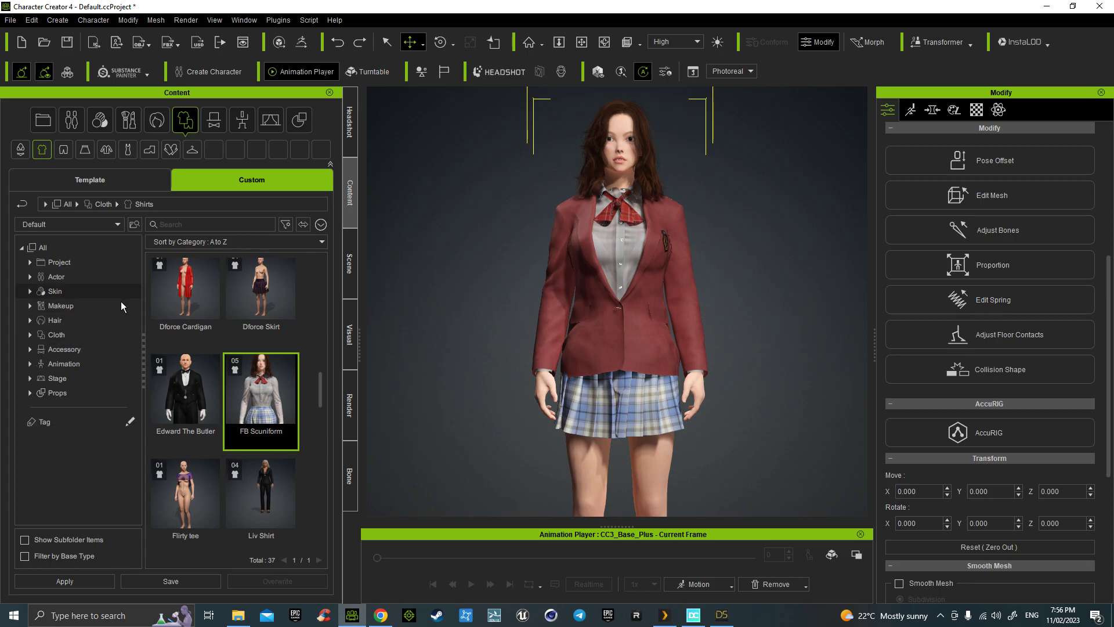
left_click(29, 363)
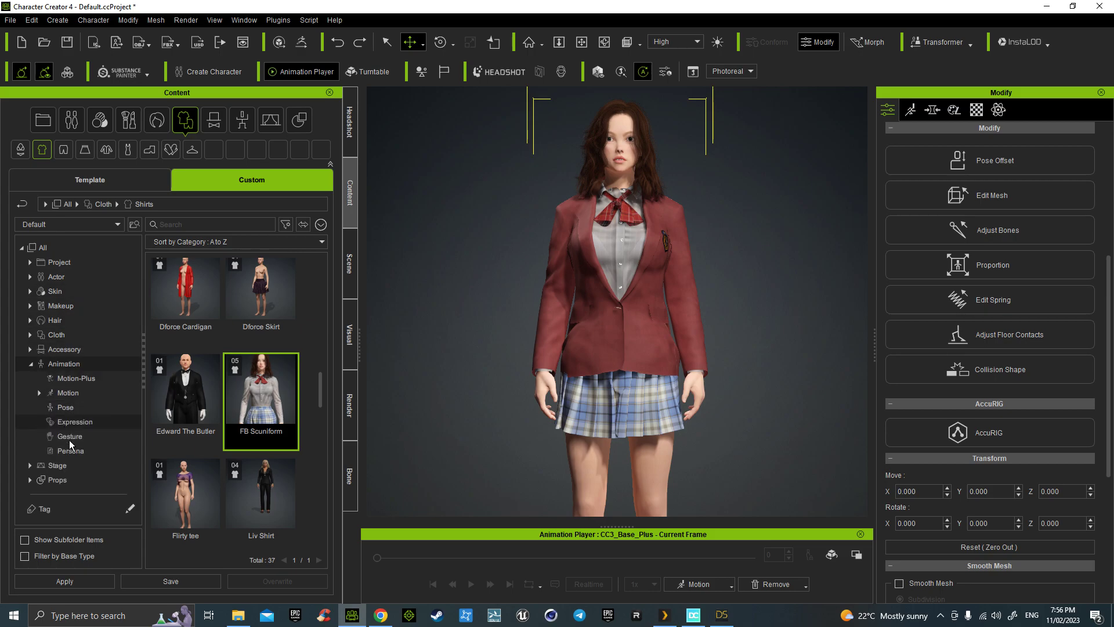
left_click(79, 408)
left_click(261, 384)
scroll(264, 382, "down", 1)
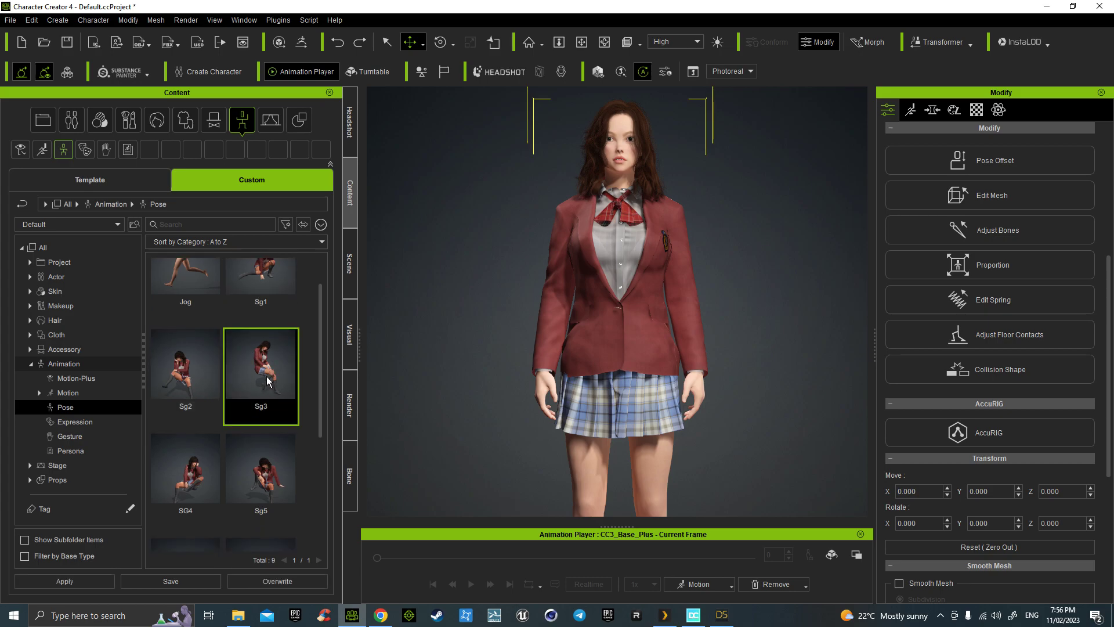
double_click(266, 367)
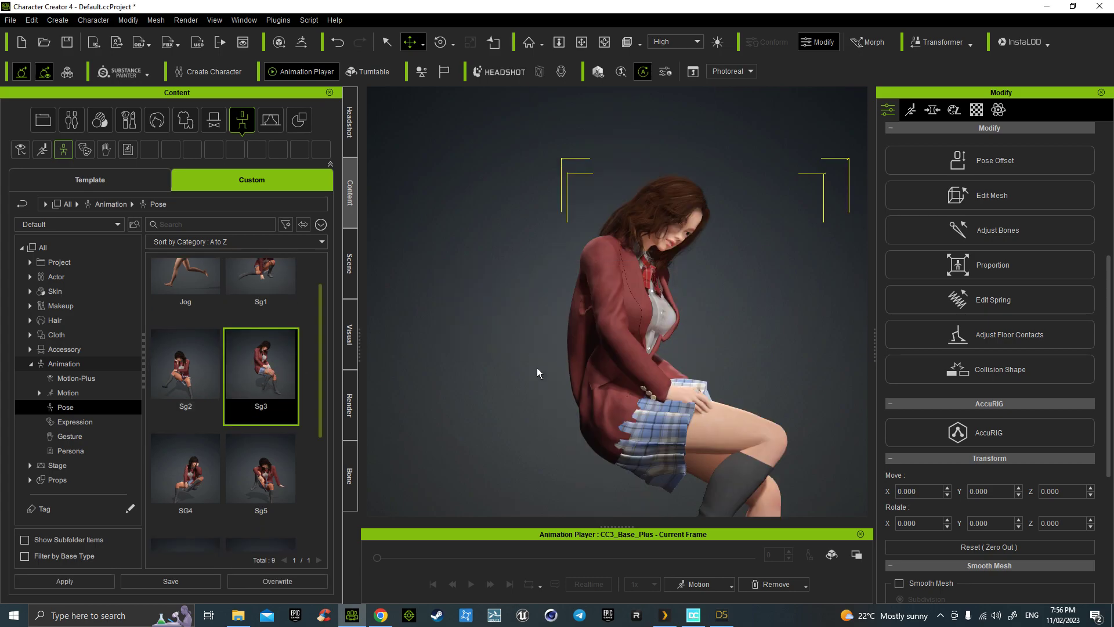
right_click_drag(659, 404, 464, 403)
right_click_drag(583, 397, 456, 398)
right_click_drag(634, 368, 510, 343)
mouse_move(581, 371)
right_mouse_down()
mouse_move(445, 391)
mouse_move(539, 381)
mouse_move(554, 420)
mouse_move(597, 406)
mouse_move(723, 416)
right_mouse_up()
mouse_move(693, 372)
right_mouse_down()
mouse_move(605, 395)
mouse_move(559, 391)
mouse_move(586, 390)
right_mouse_up()
Apply the Sg2 pose to the character and examine how the jacket and skirt deform
double_click(177, 371)
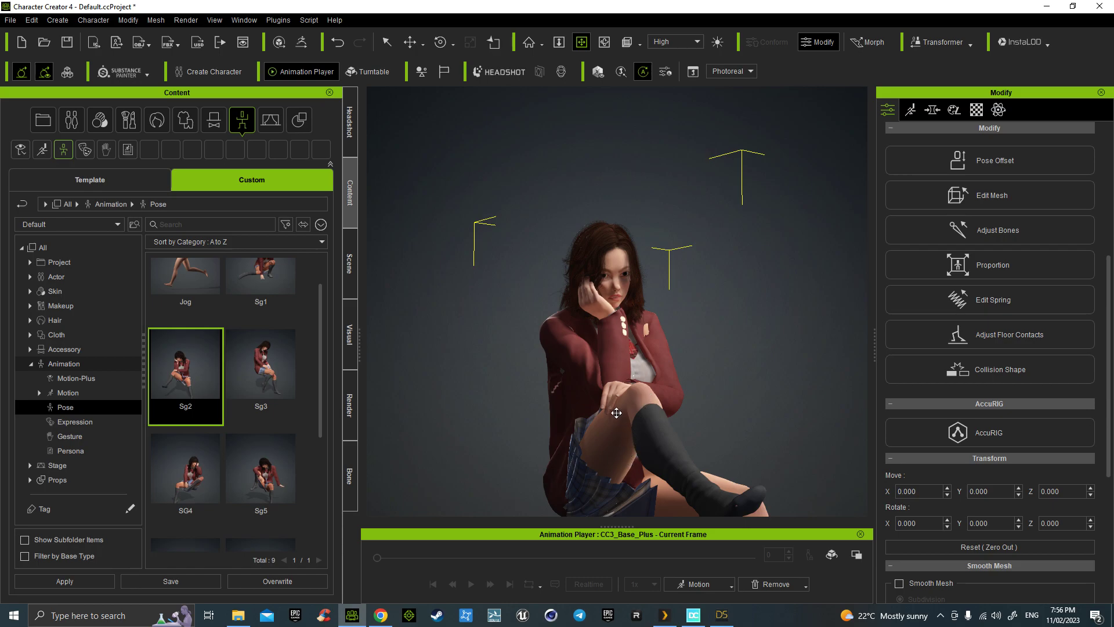
middle_click_drag(613, 414, 607, 315)
right_click_drag(686, 359, 475, 395)
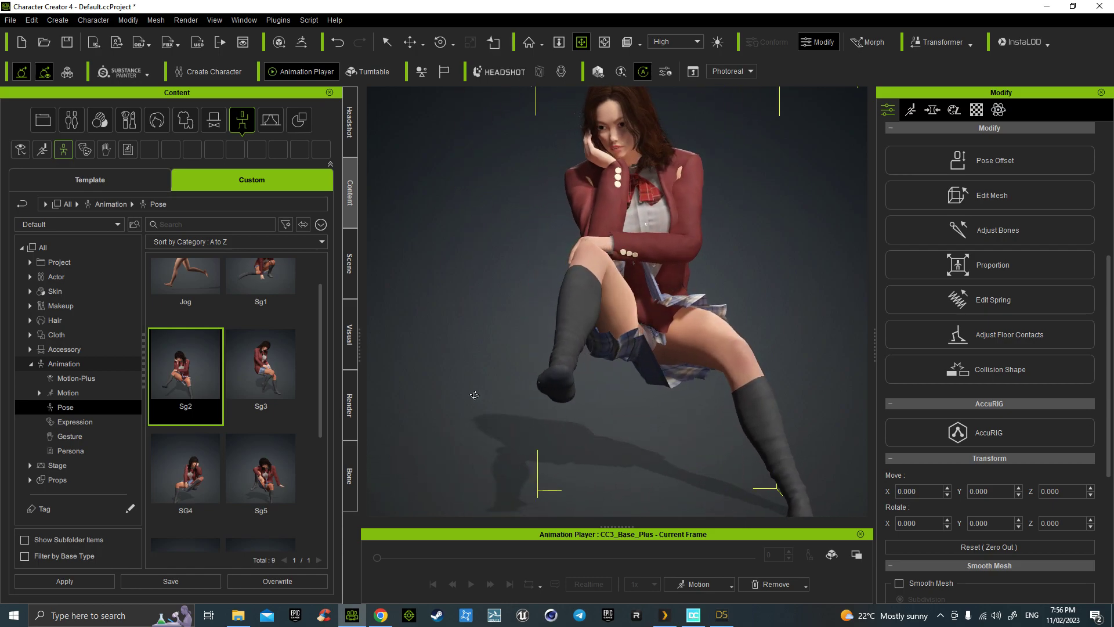
right_click_drag(594, 364, 504, 398)
scroll(621, 343, "up", 2)
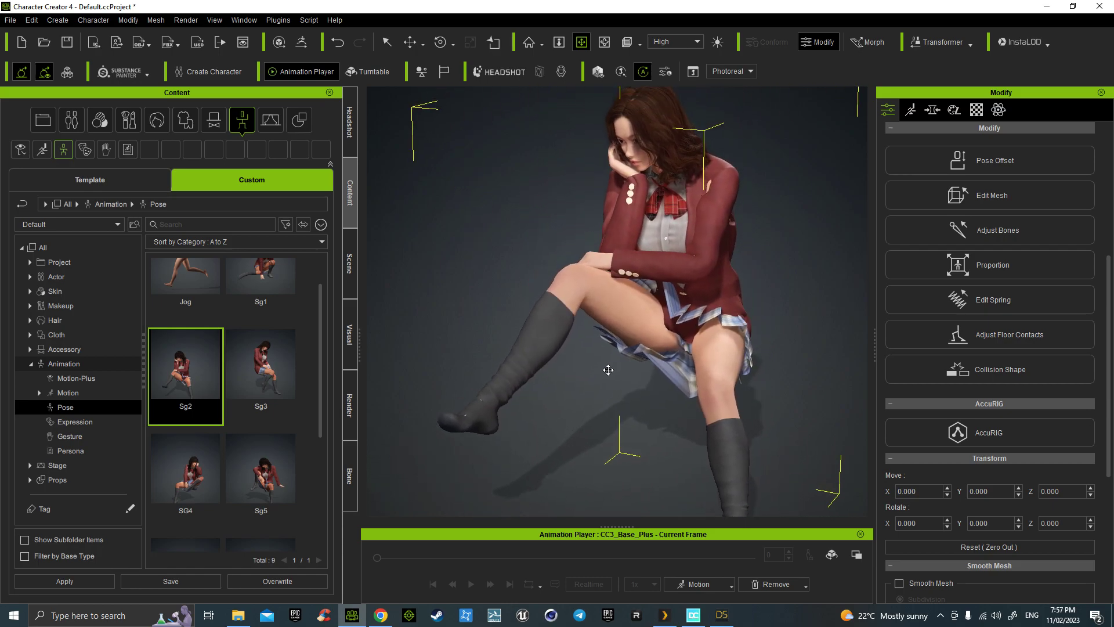
mouse_move(645, 333)
right_mouse_down()
mouse_move(737, 307)
mouse_move(650, 301)
mouse_move(652, 344)
right_mouse_up()
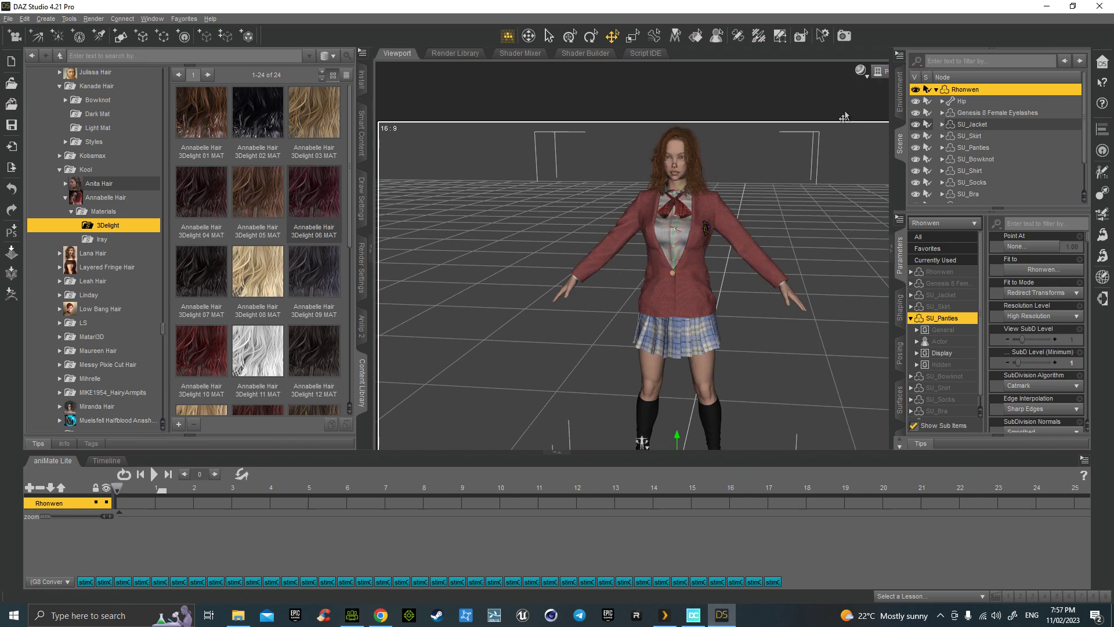
key("alt+z")
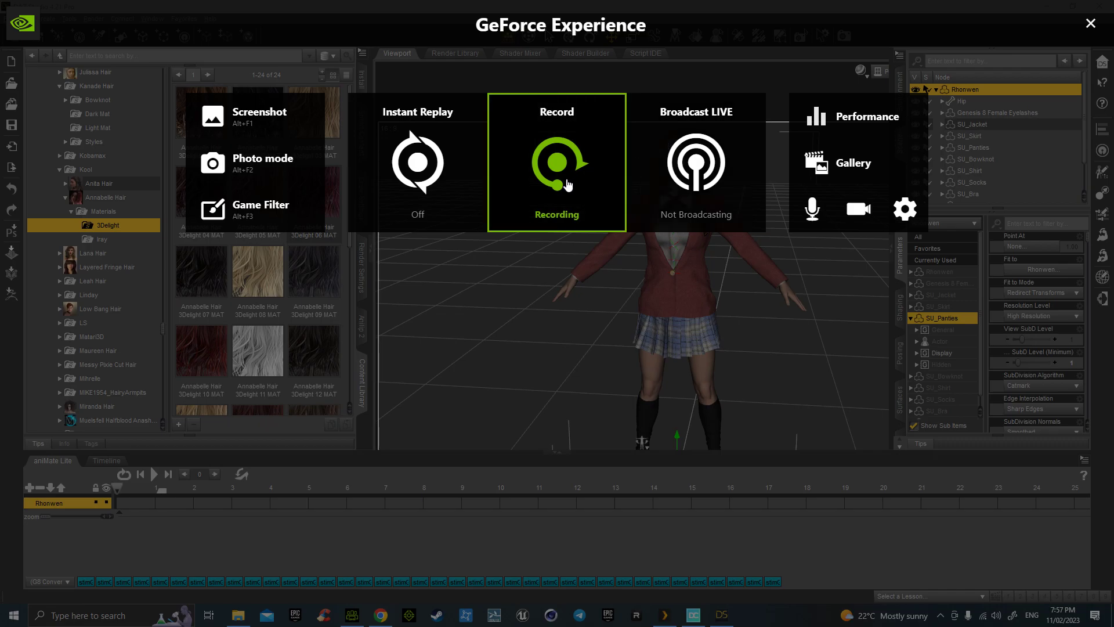